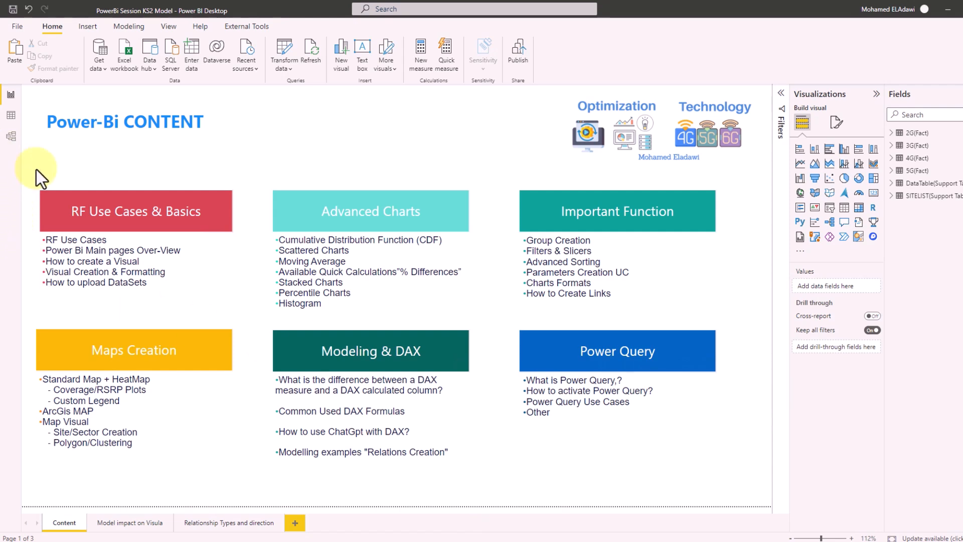
- Switch to Model view to see how the 2G–5G fact tables relate to DataTable and SITELIST
left_click(11, 137)
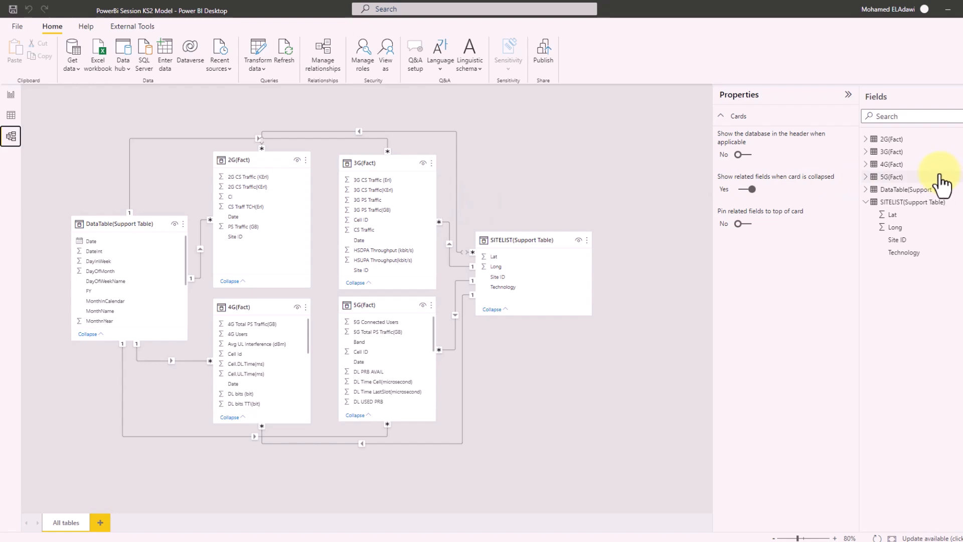
- Collapse the SITELIST(Support Table) field list in the Fields pane
left_click(867, 204)
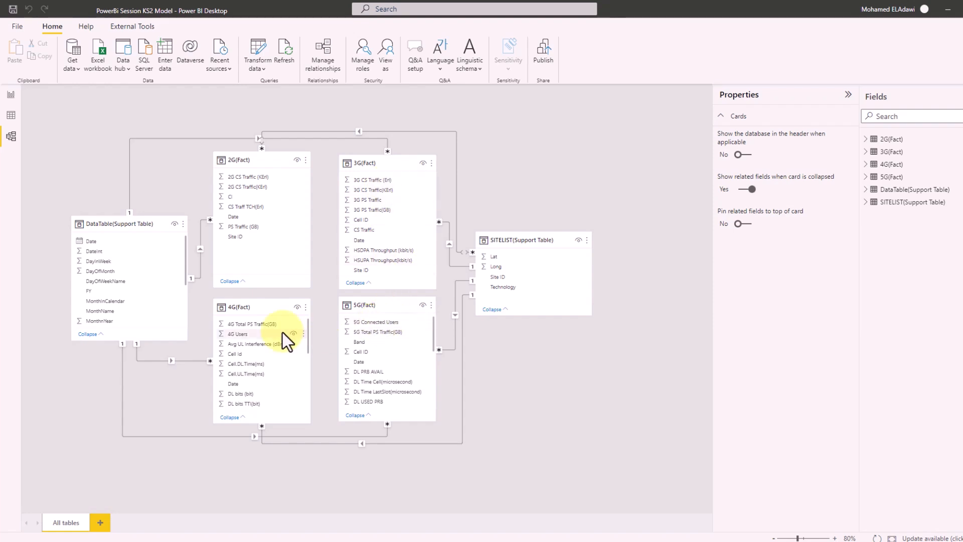
- Browse the 2G(Fact), DataTable and SITELIST rows in Data view, then return to Model view
left_click(13, 116)
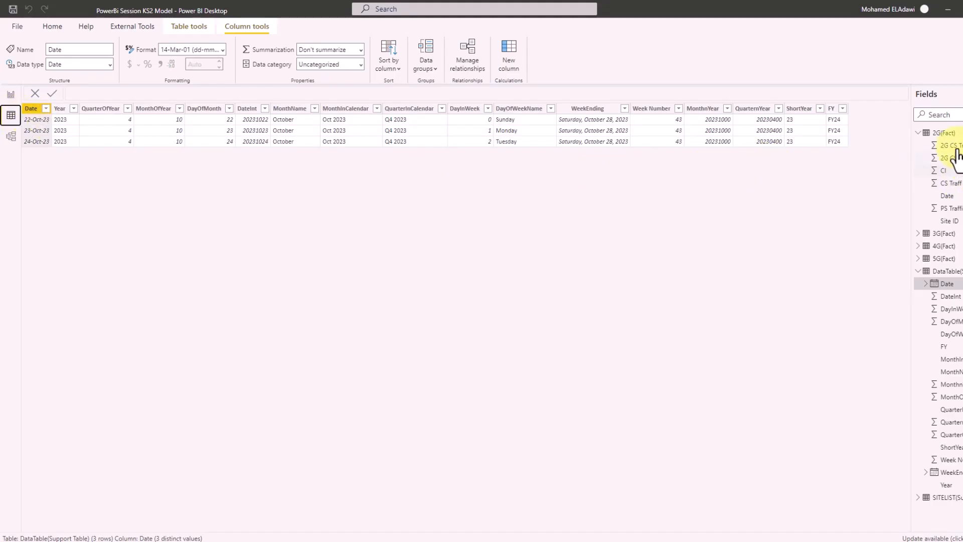
left_click(950, 133)
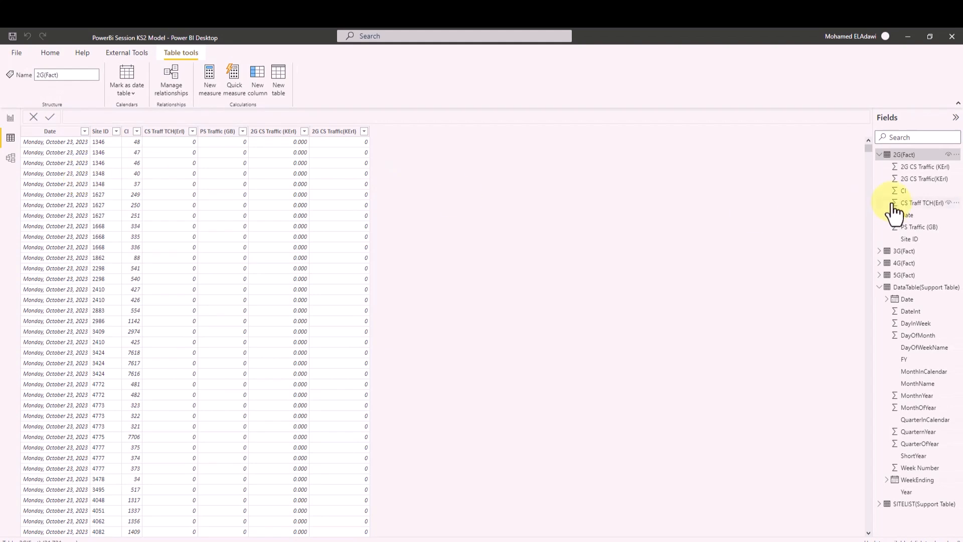
left_click(880, 155)
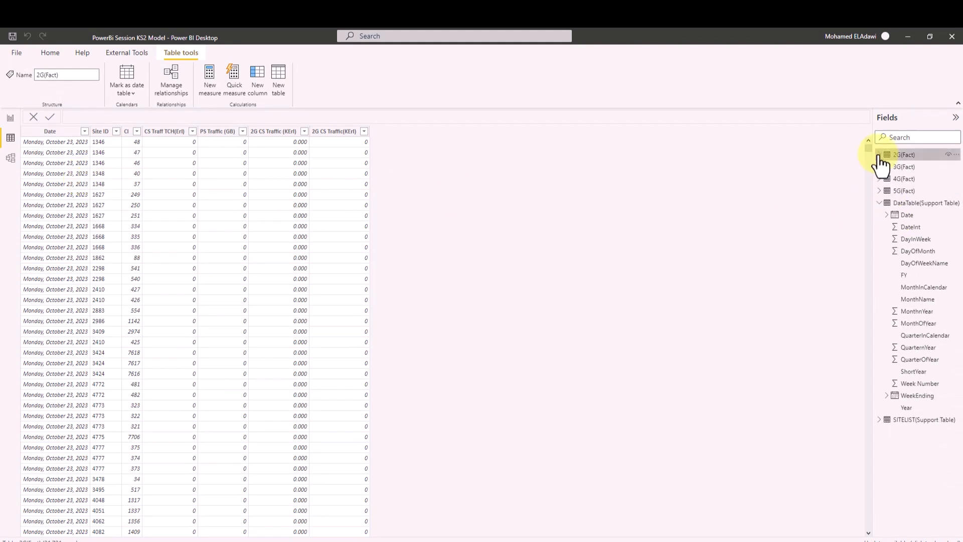
left_click(880, 203)
left_click(910, 203)
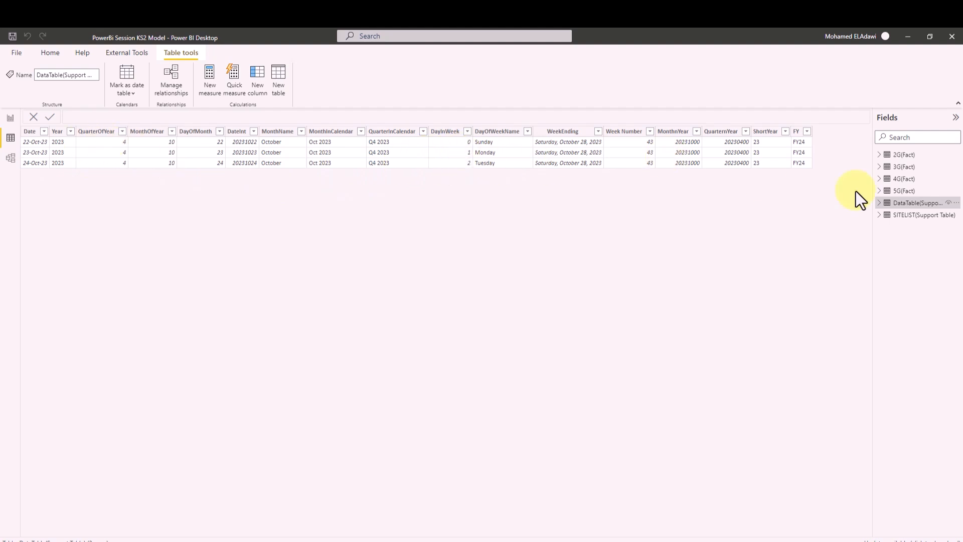
left_click(908, 216)
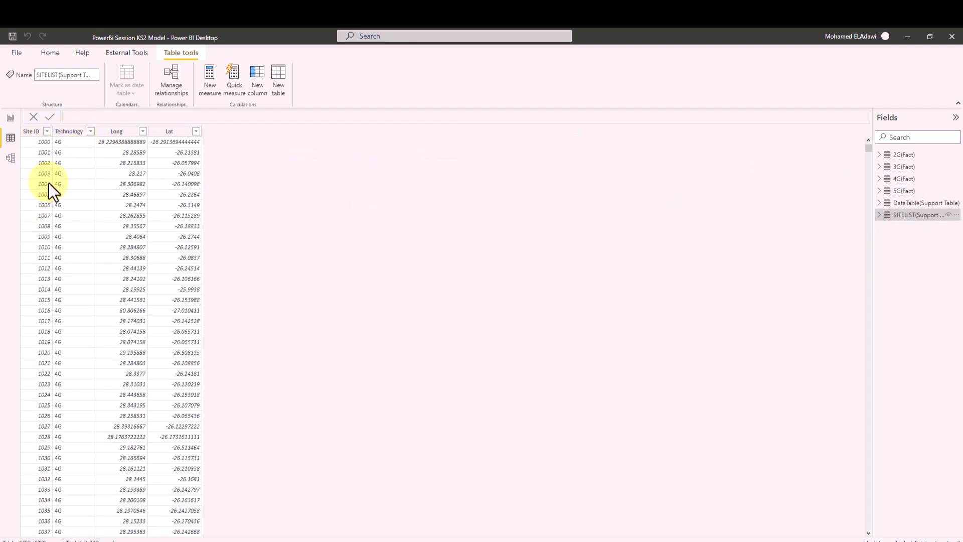
left_click(10, 161)
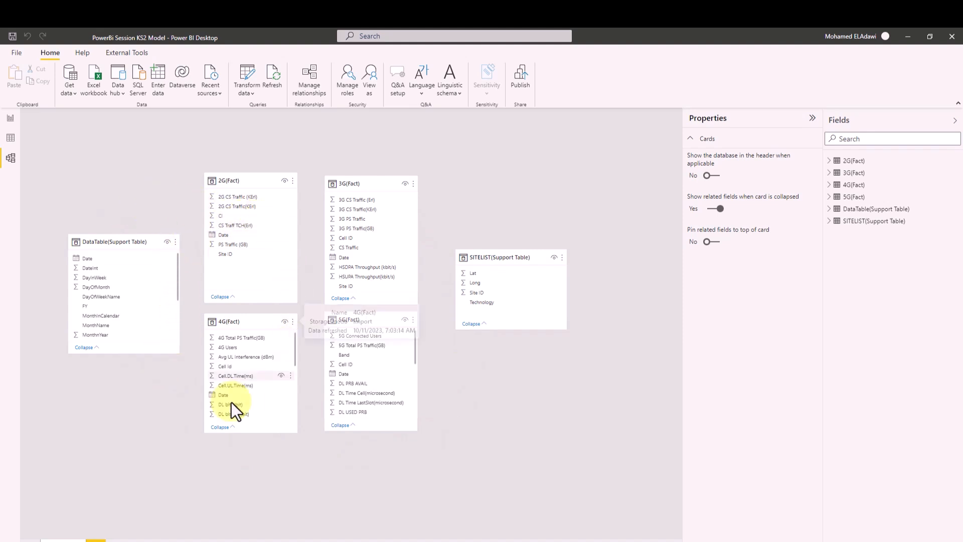
- Go to the Model "Table Relations" report page and shift the CS Traffic(KErl) chart left
left_click(13, 124)
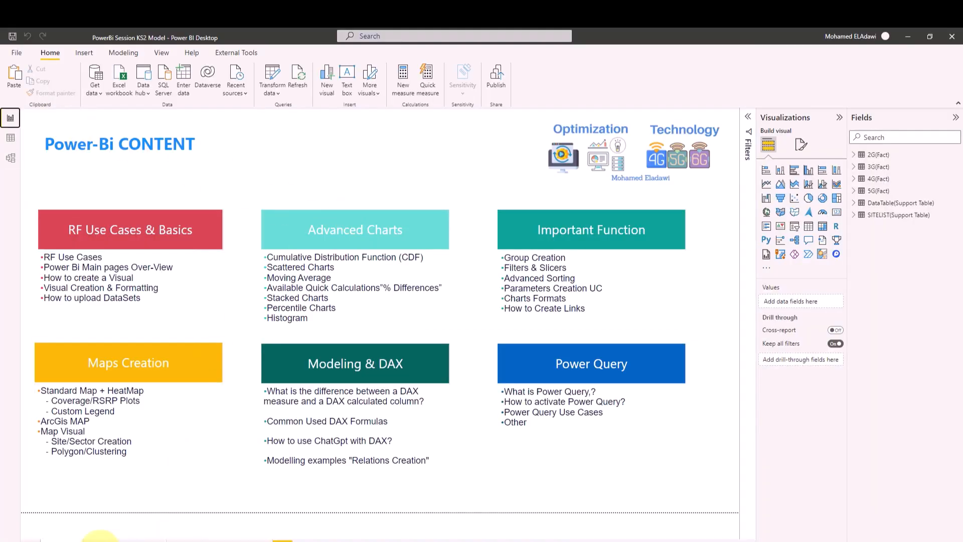
left_click(104, 538)
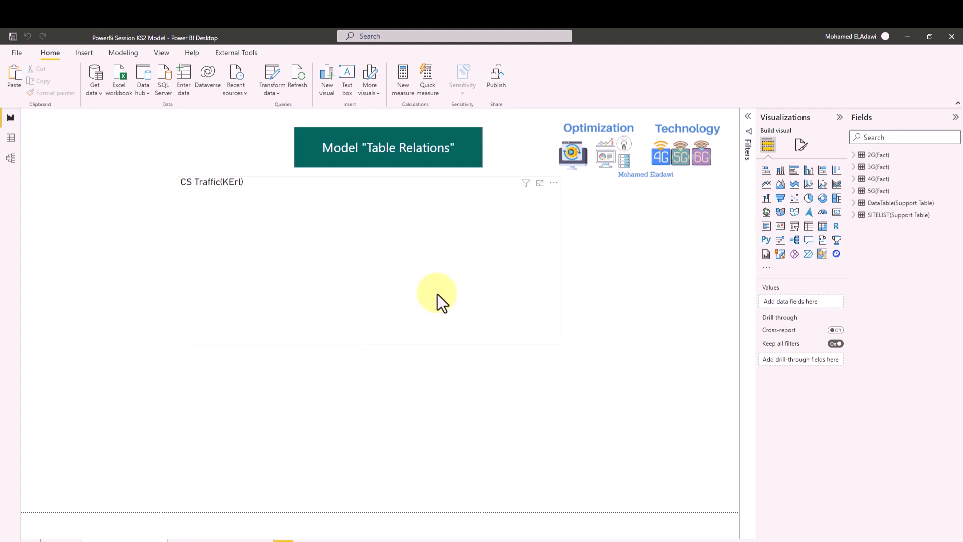
left_click_drag(372, 257, 362, 266)
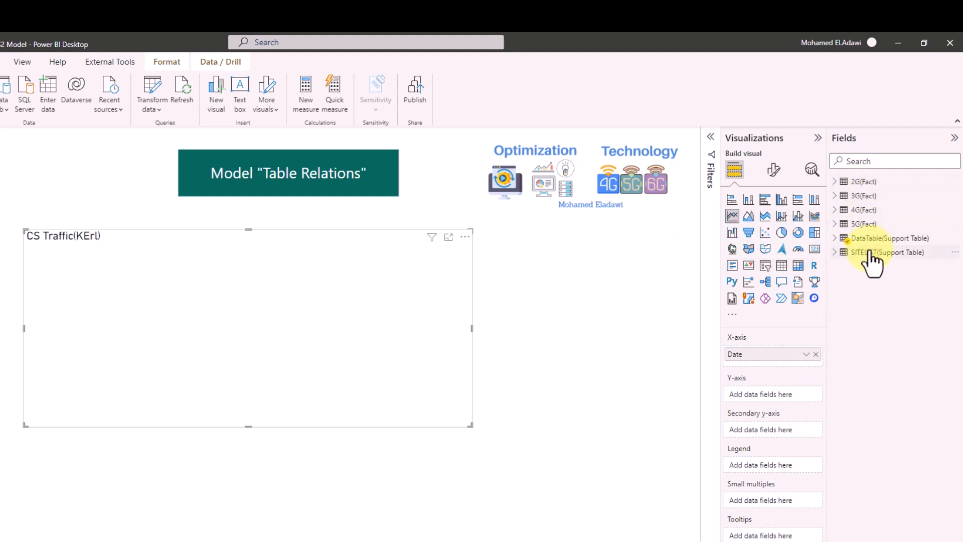
- Plot 2G CS Traffic(KErl) against individual 2G(Fact) dates, replacing the DataTable Date axis
left_click(835, 182)
mouse_move(922, 211)
left_mouse_down()
mouse_move(811, 394)
mouse_move(792, 399)
left_mouse_up()
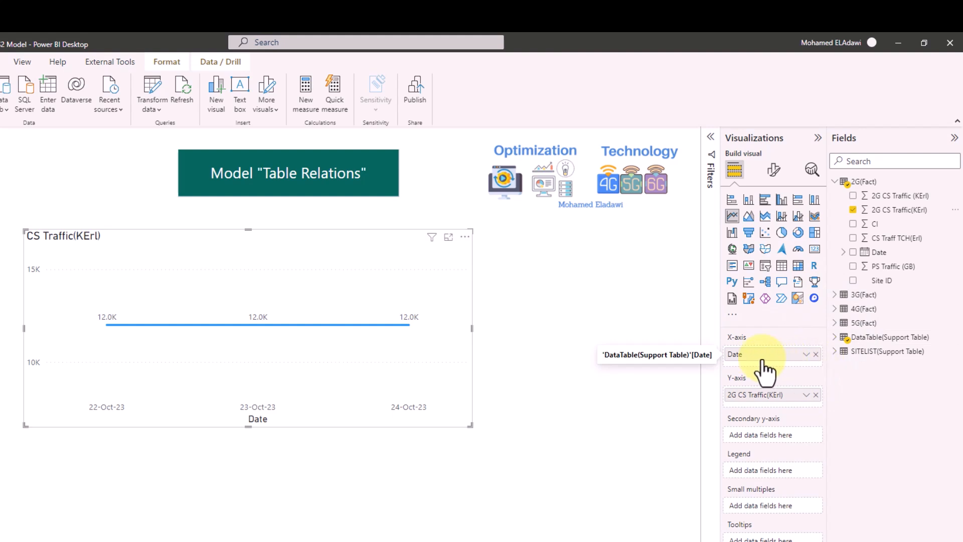
left_click(835, 337)
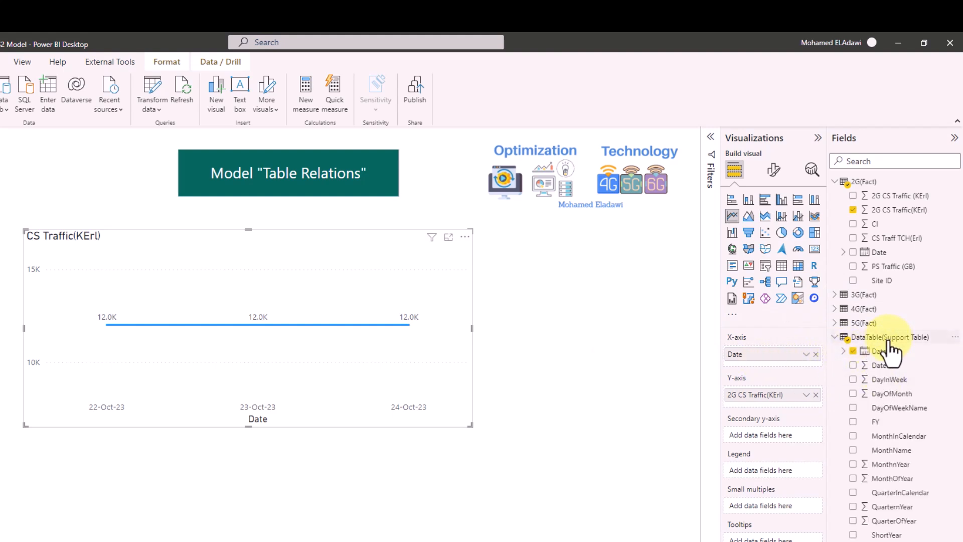
left_click(860, 353)
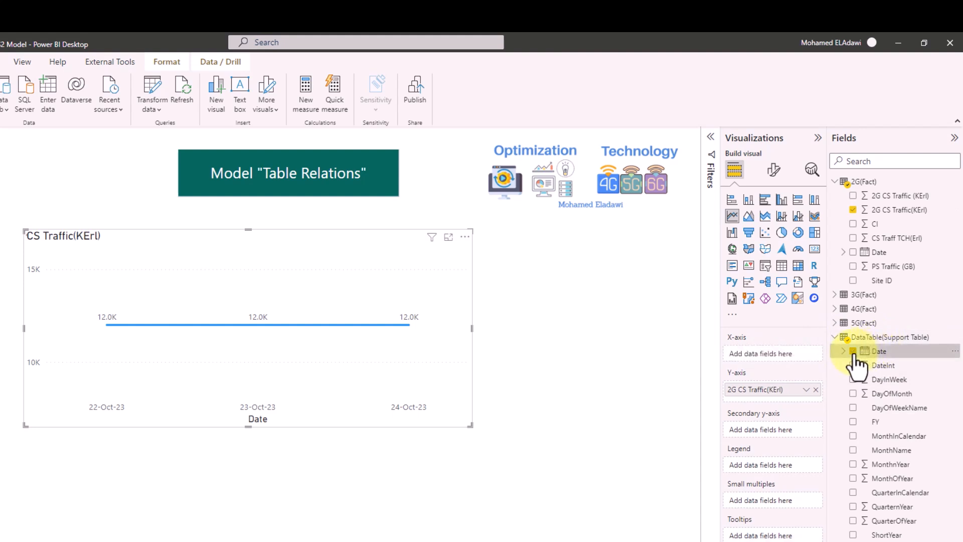
left_click_drag(884, 253, 773, 360)
left_click_drag(774, 366, 776, 367)
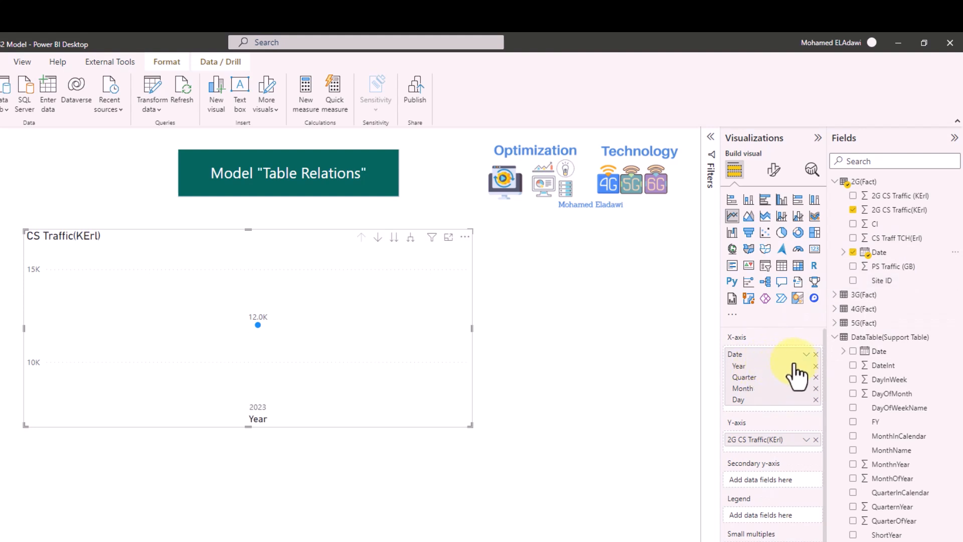
left_click(807, 354)
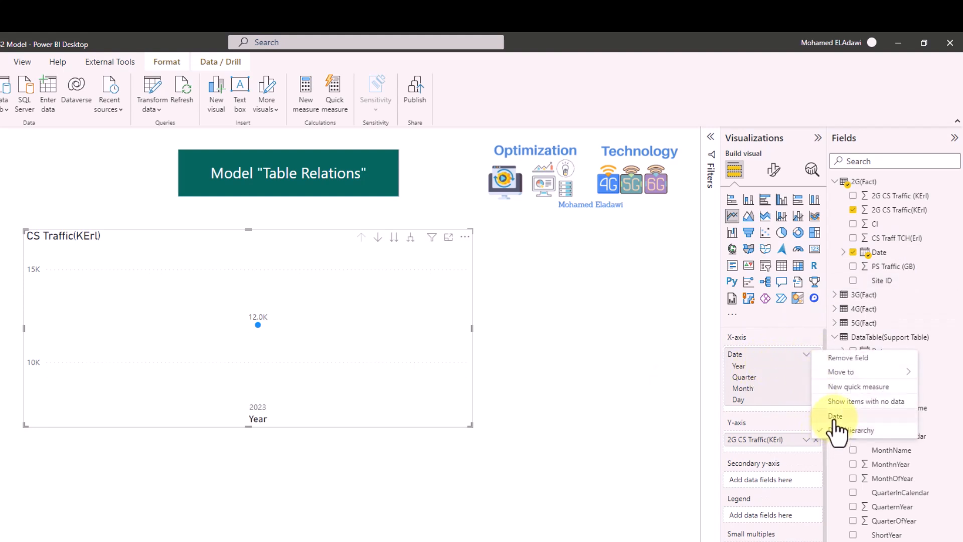
left_click(829, 422)
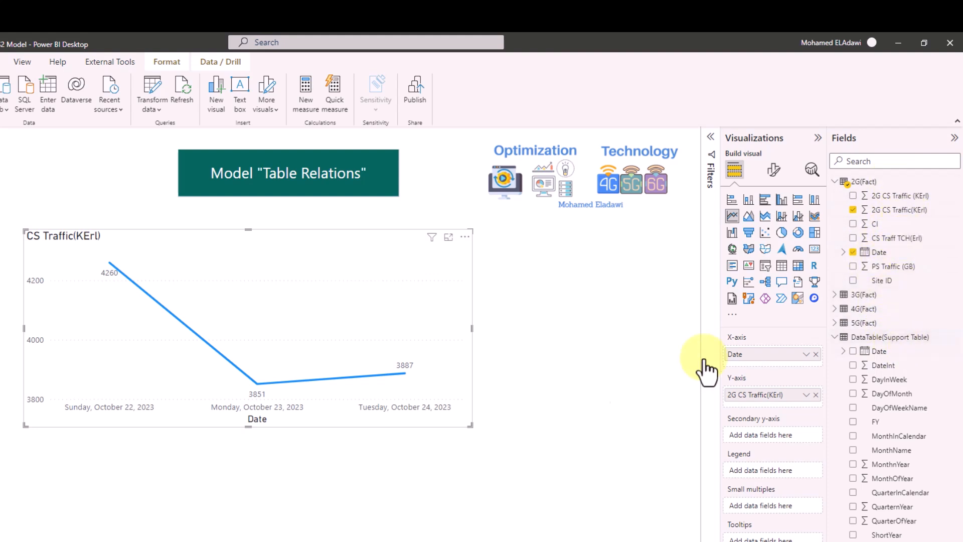
- Add 3G CS Traffic(KErl) from 3G(Fact) as a second line on the chart
left_click(835, 338)
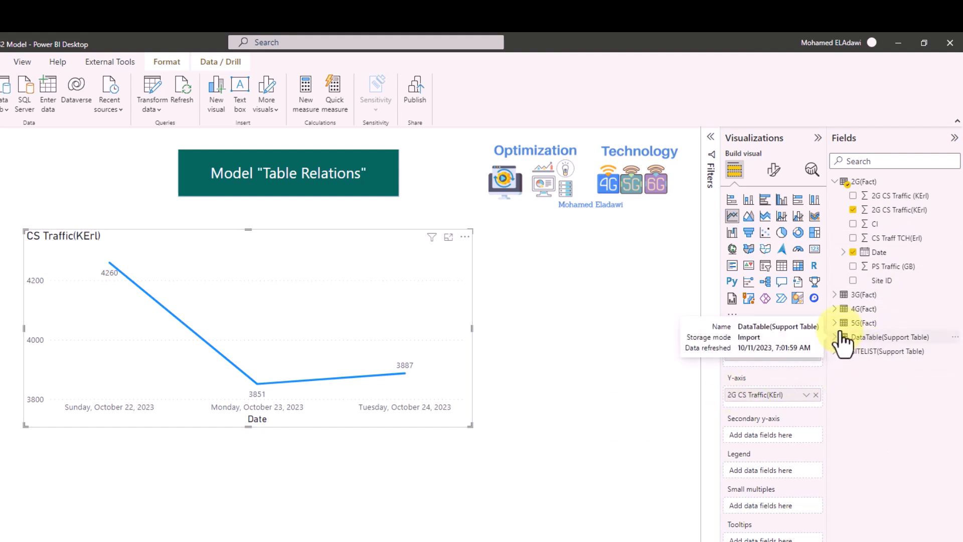
left_click(835, 296)
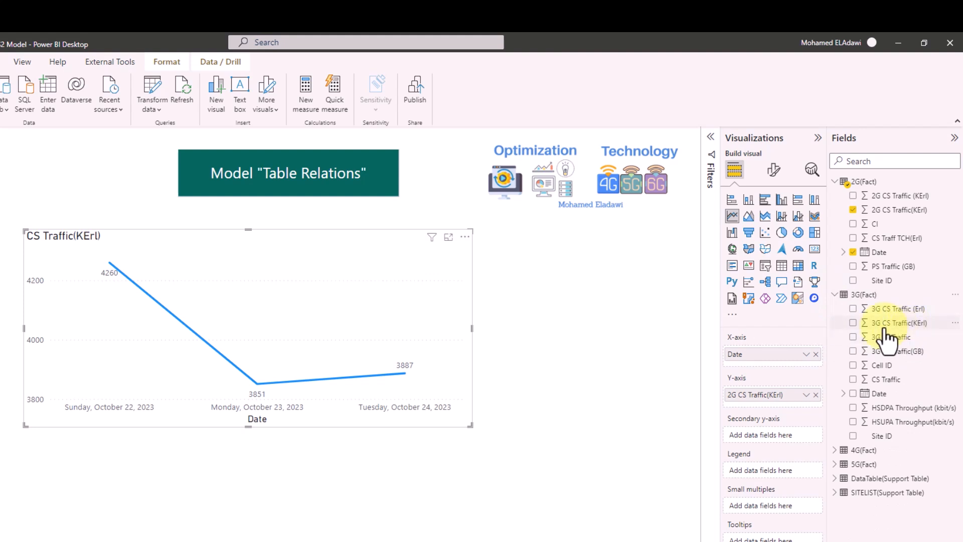
left_click_drag(888, 329, 790, 407)
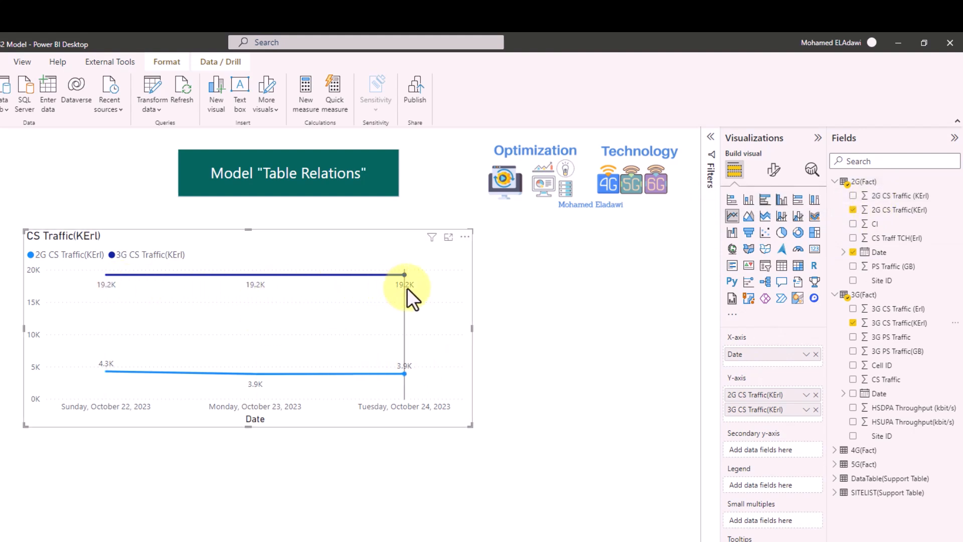
left_click(835, 295)
- Add 4G(Fact) VoLTE Traffic(kErl) as a third line and collapse the 2G and 4G field lists
left_click(835, 309)
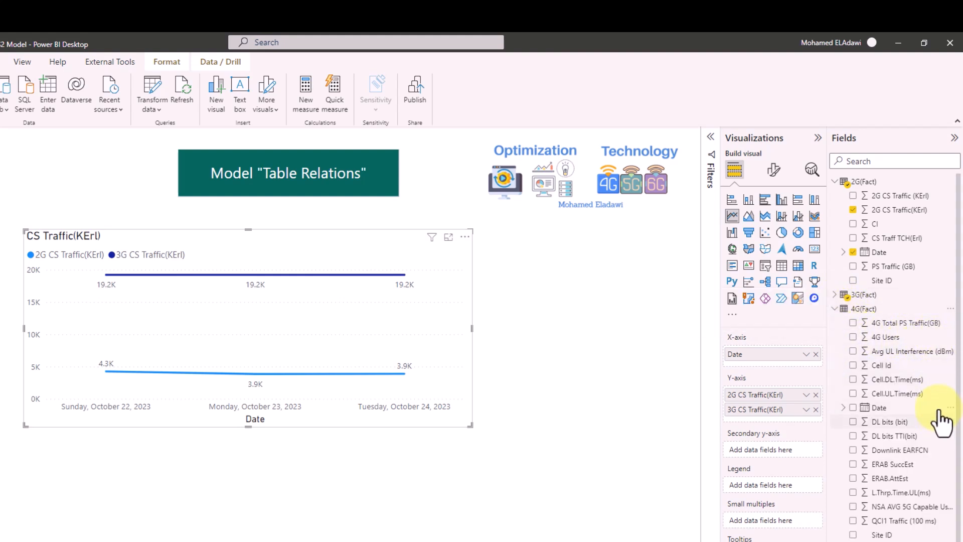
left_click_drag(959, 427, 961, 500)
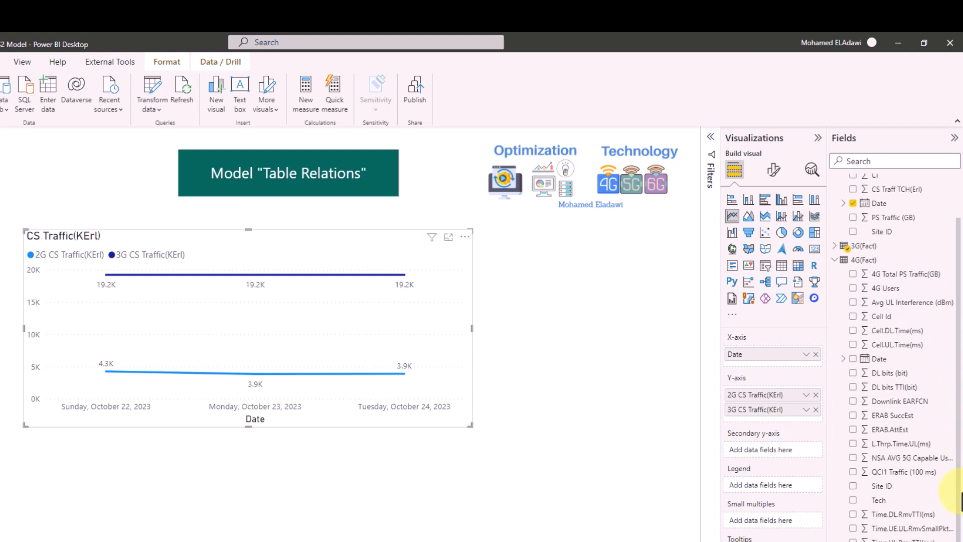
left_click_drag(895, 540, 766, 423)
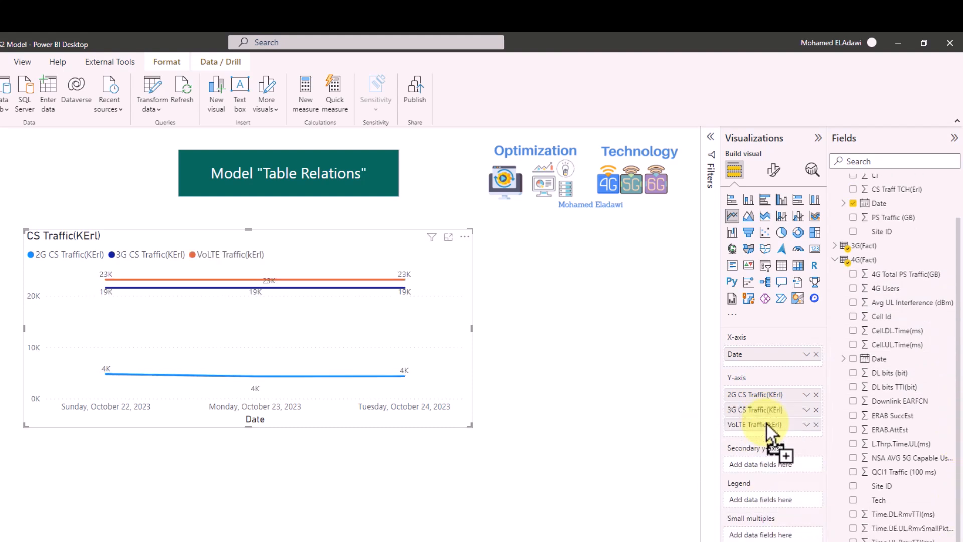
mouse_move(113, 287)
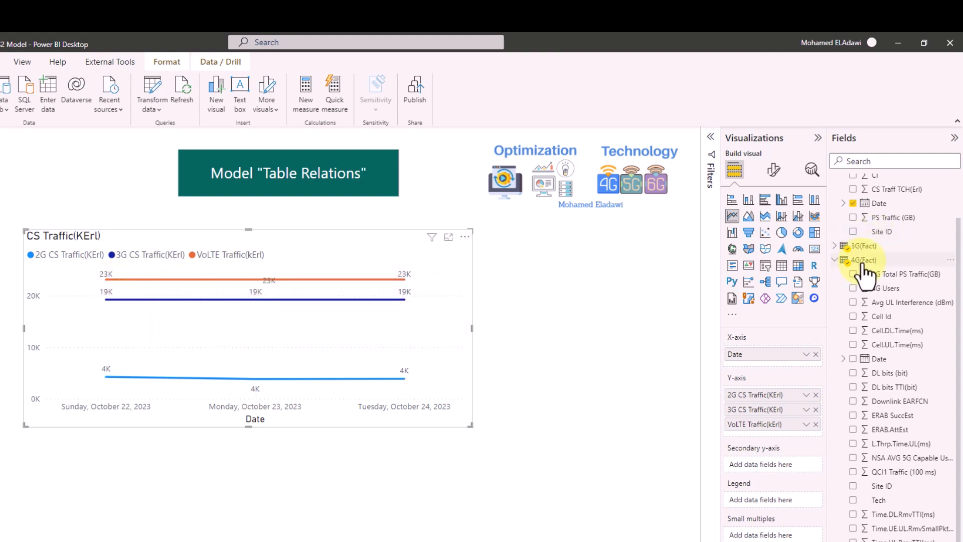
scroll(860, 272, "up", 2)
left_click(835, 182)
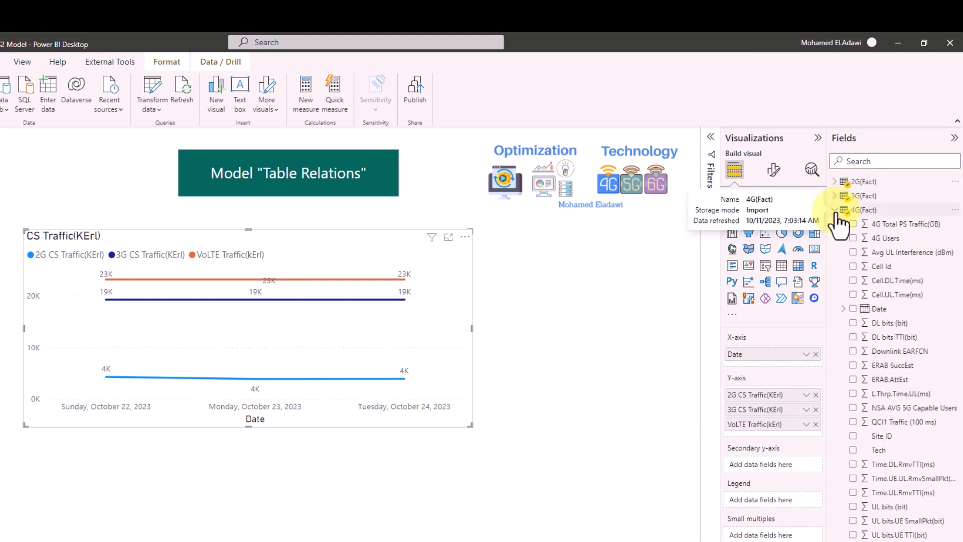
left_click(835, 211)
mouse_move(210, 362)
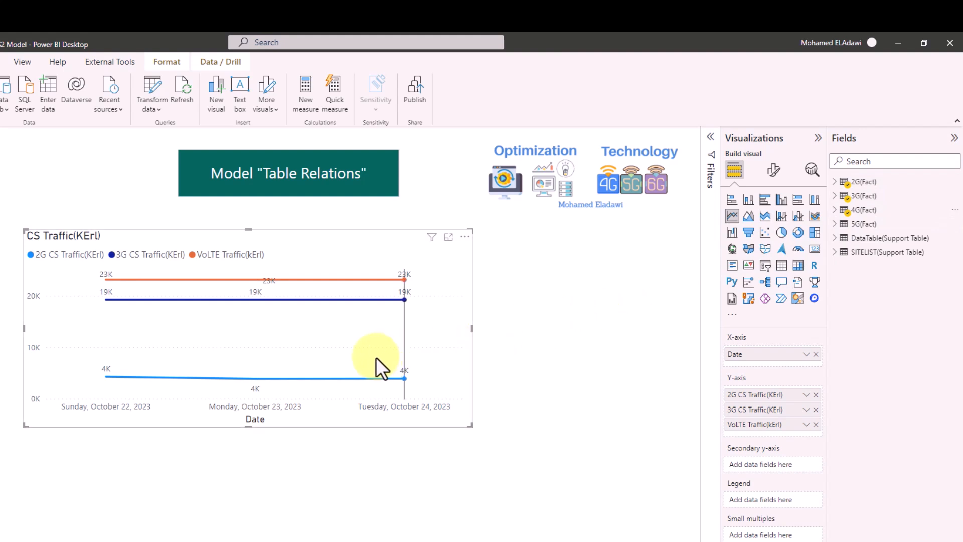
mouse_move(375, 357)
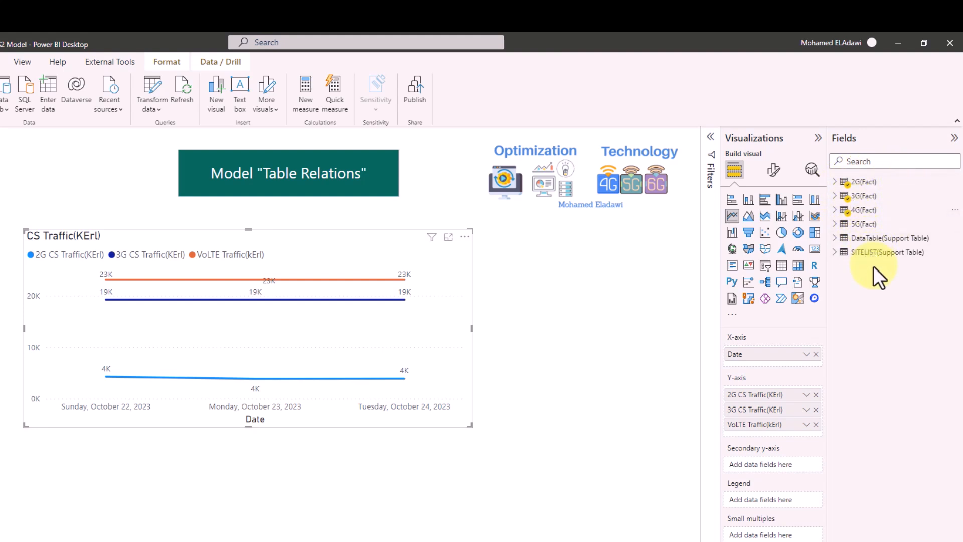
- Swap the chart axis to DataTable(Support Table) Date as plain dates, then collapse DataTable's columns
left_click(816, 354)
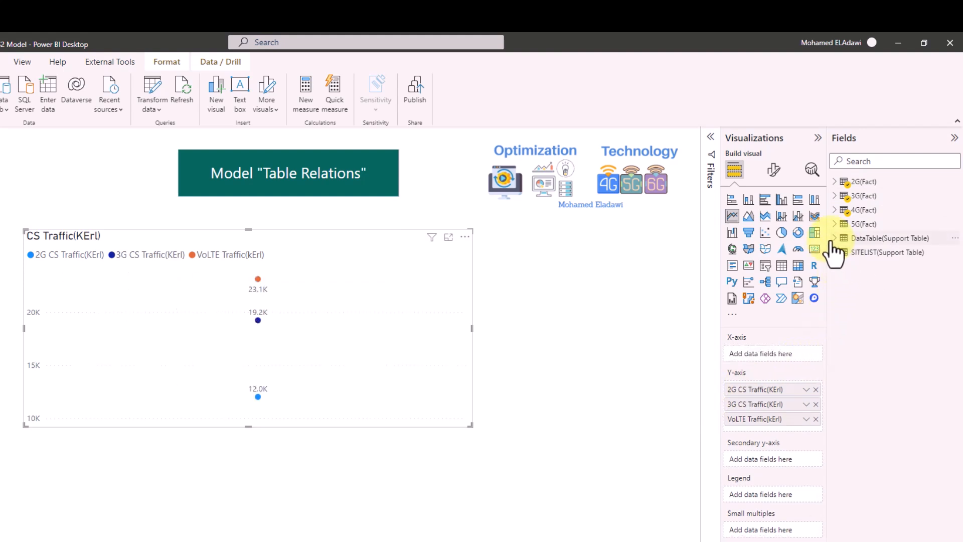
left_click(833, 241)
left_click_drag(877, 252, 793, 355)
left_click(807, 354)
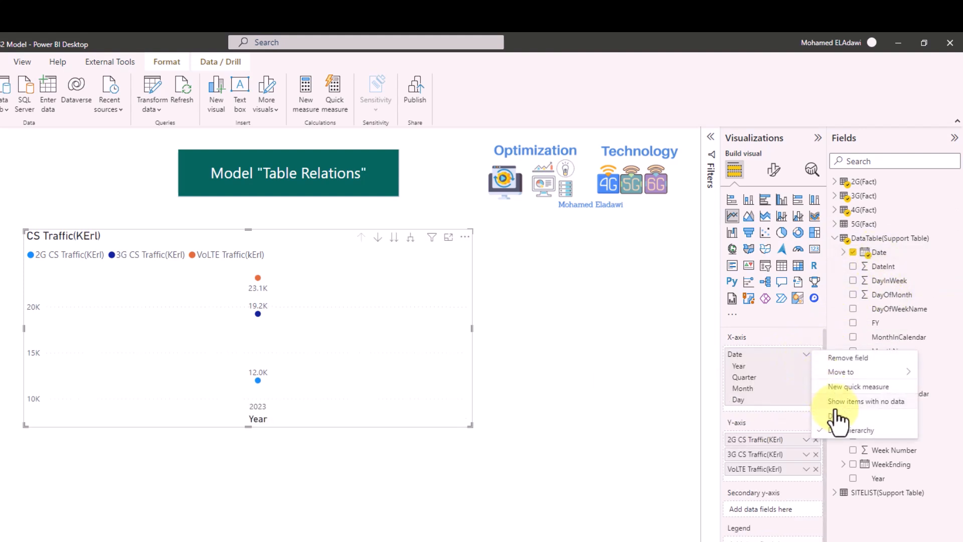
left_click(835, 416)
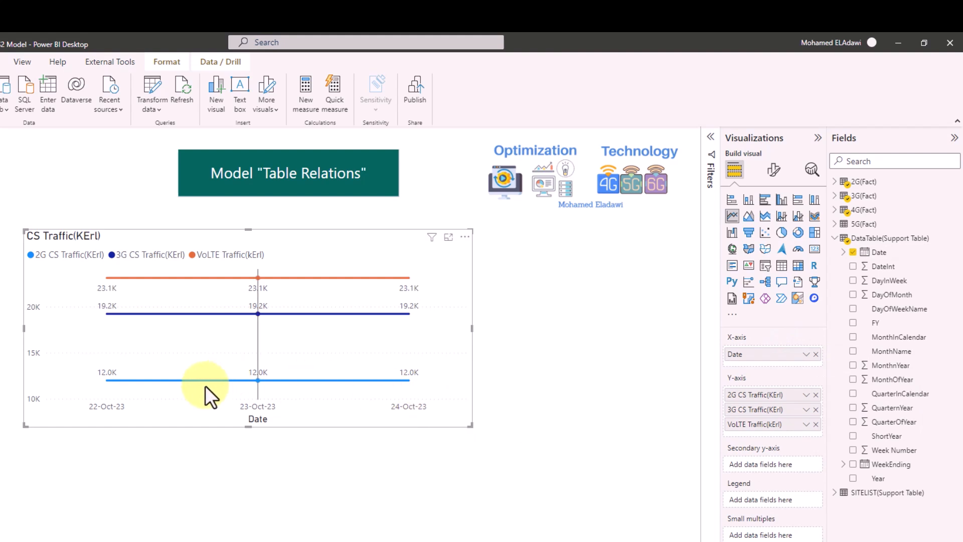
mouse_move(225, 333)
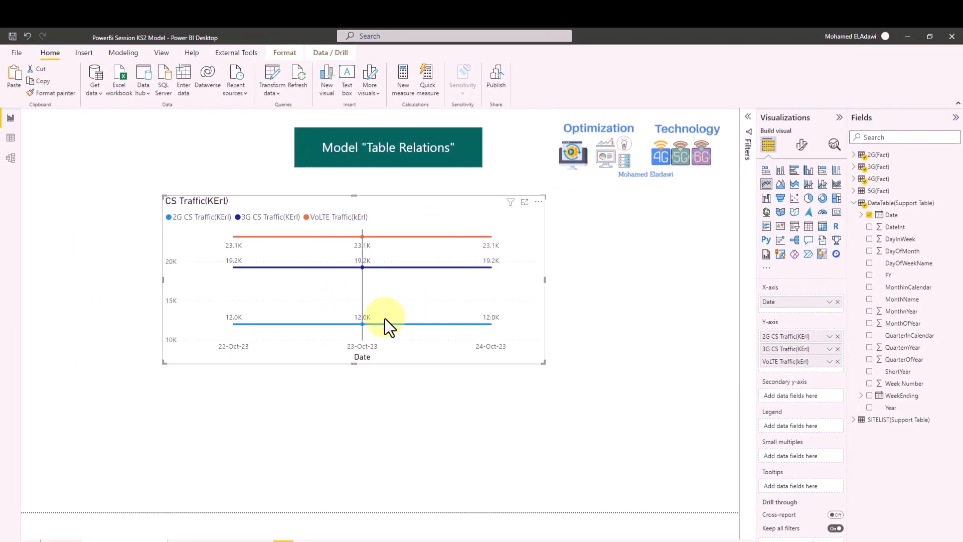
left_click(854, 203)
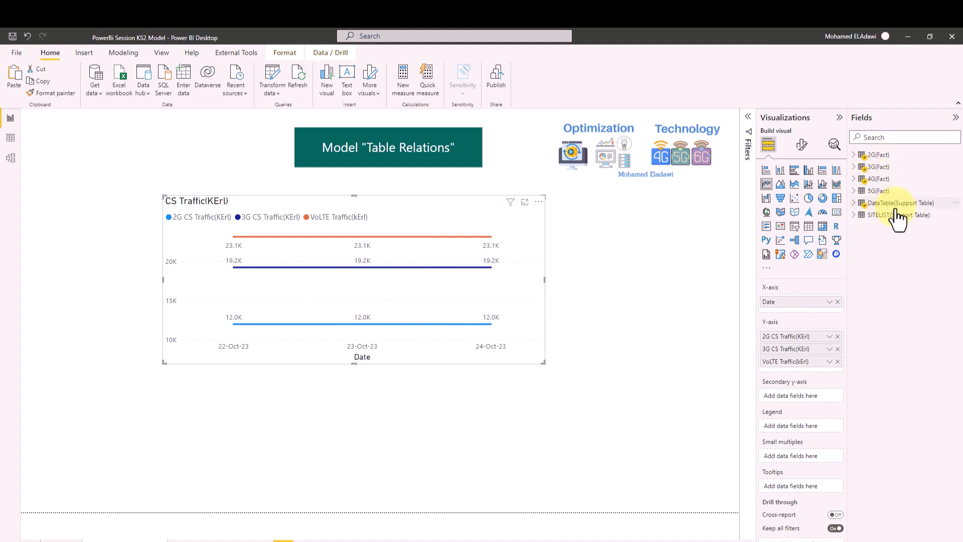
- Open Model view and scroll through the DataTable card's fields
left_click(12, 159)
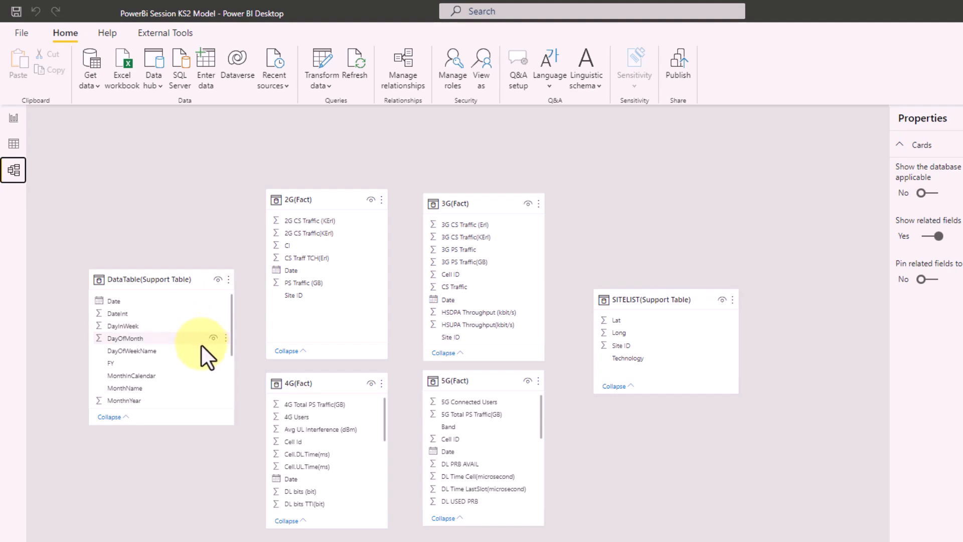
scroll(200, 345, "down", 3)
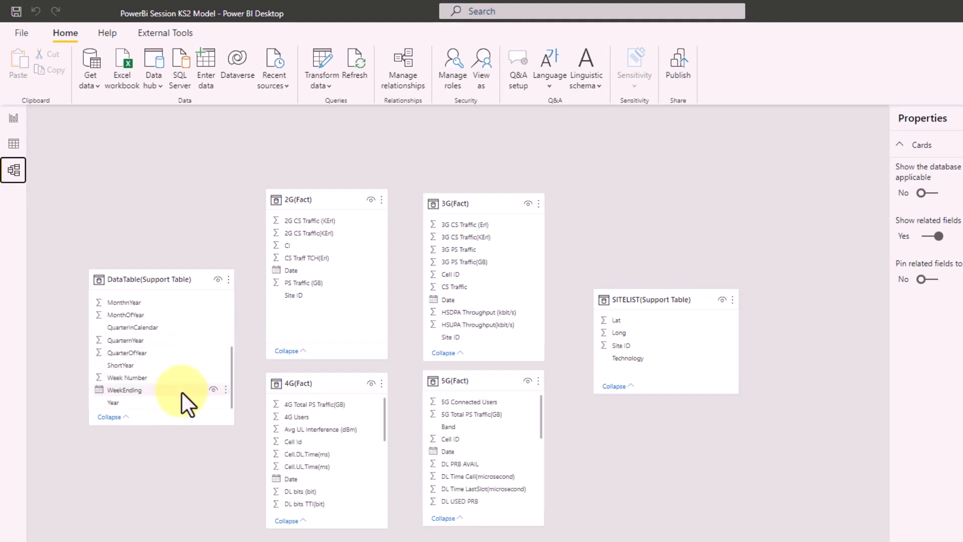
scroll(181, 392, "up", 3)
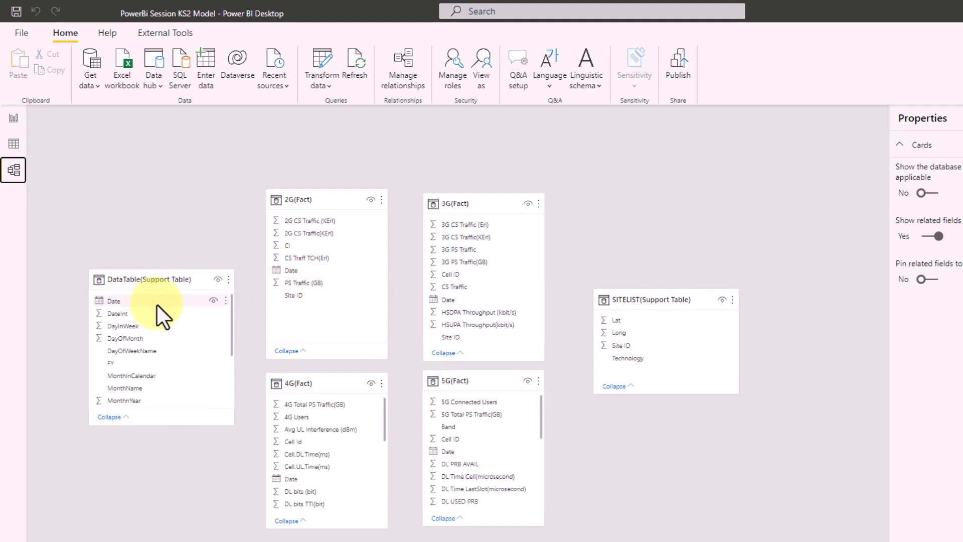
- Link DataTable(Support Table) Date to 2G(Fact) Date as a one-to-many relationship
left_click_drag(157, 305, 327, 271)
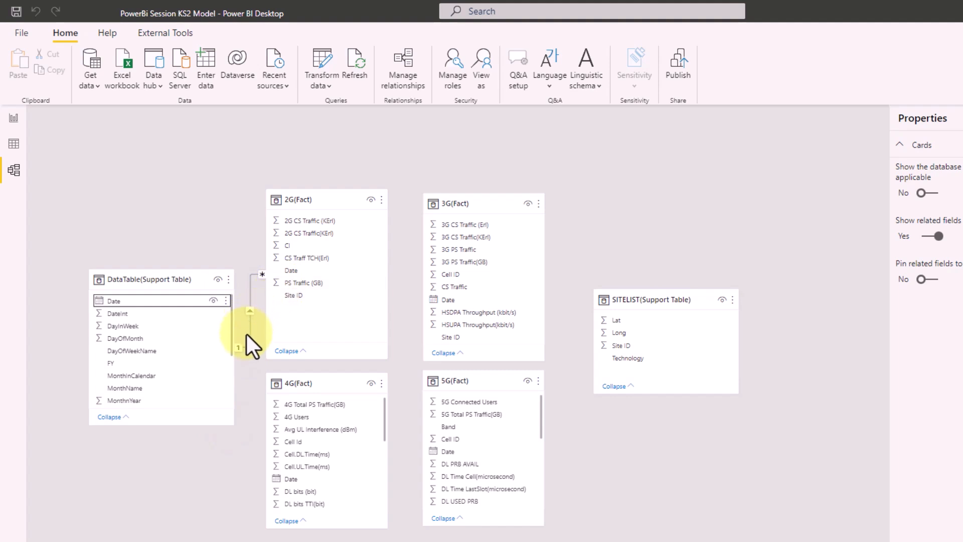
right_click(249, 299)
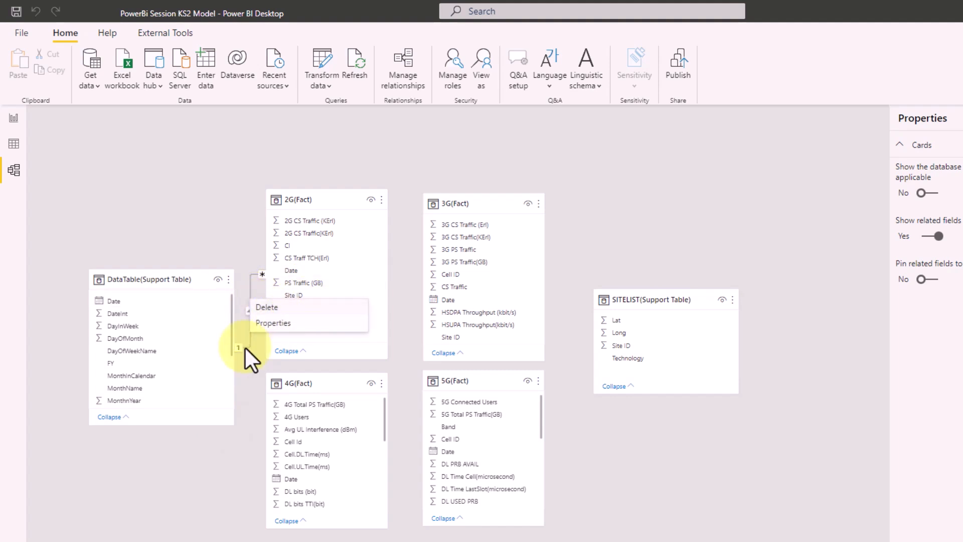
left_click(237, 370)
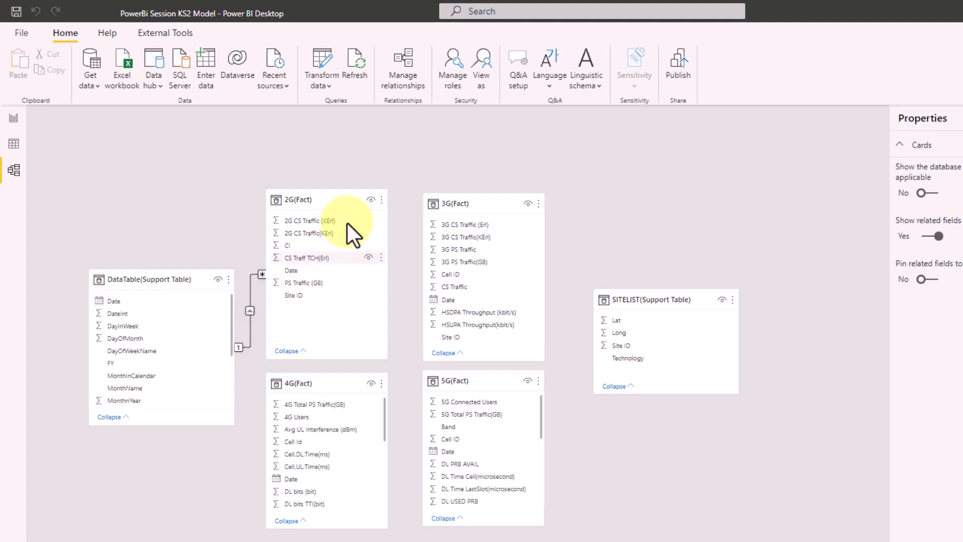
- Open the 2G(Fact)–DataTable(Support Table) Date relationship for editing from Manage relationships
left_click(402, 73)
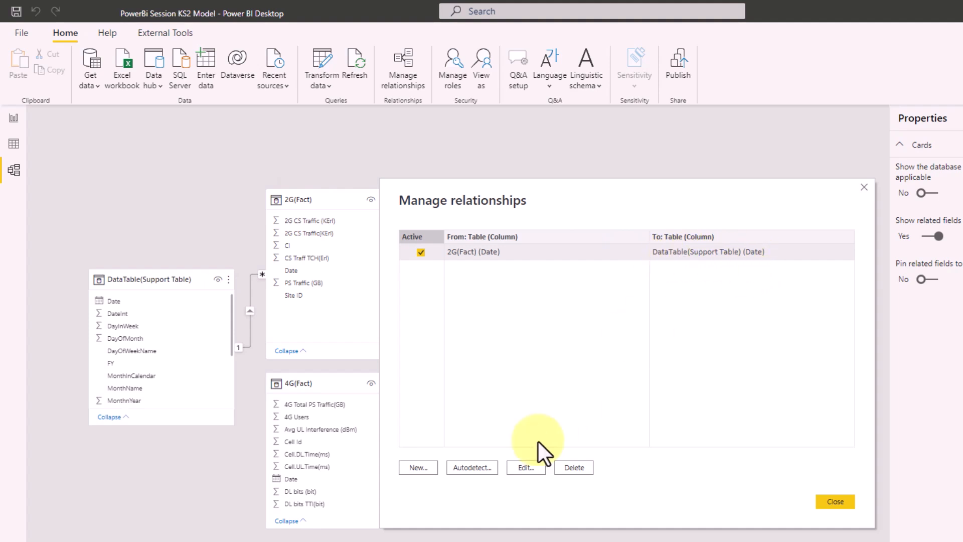
left_click(522, 466)
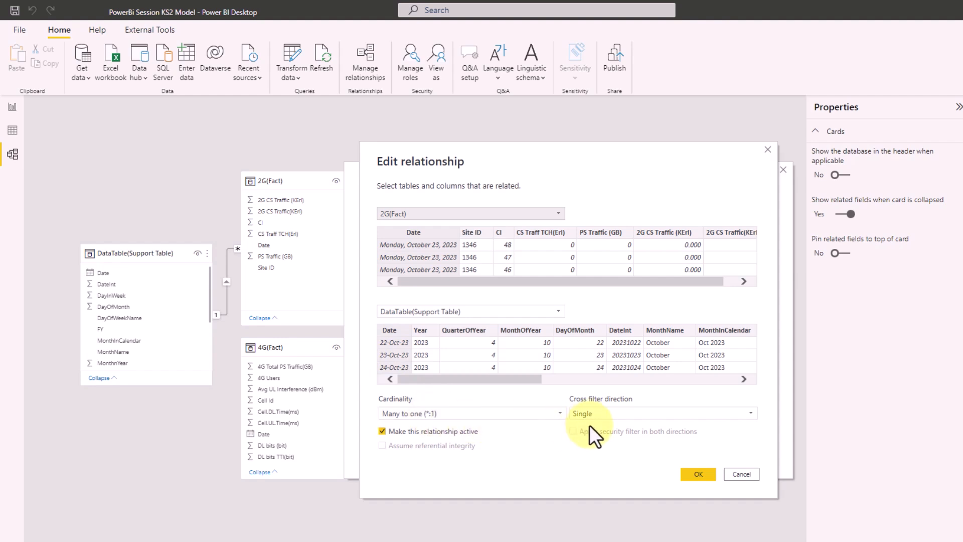
- Try Both as the 2G(Fact)–DataTable cross-filter direction, then set it back to Single
left_click(607, 418)
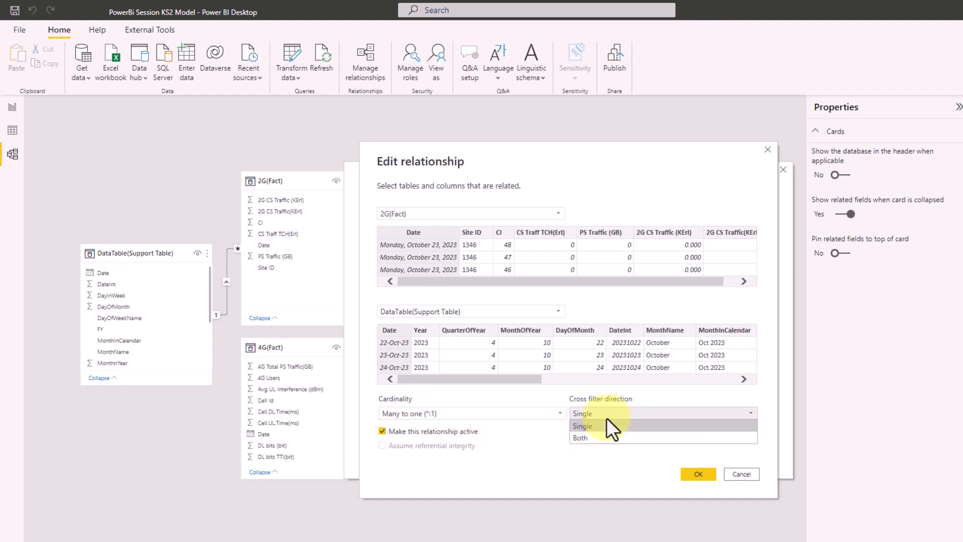
left_click(608, 398)
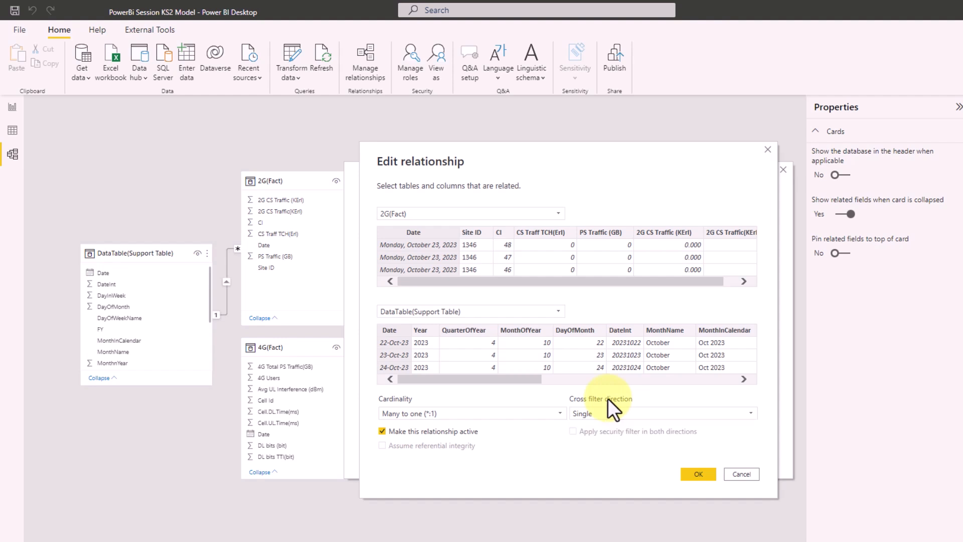
left_click(607, 413)
left_click(607, 437)
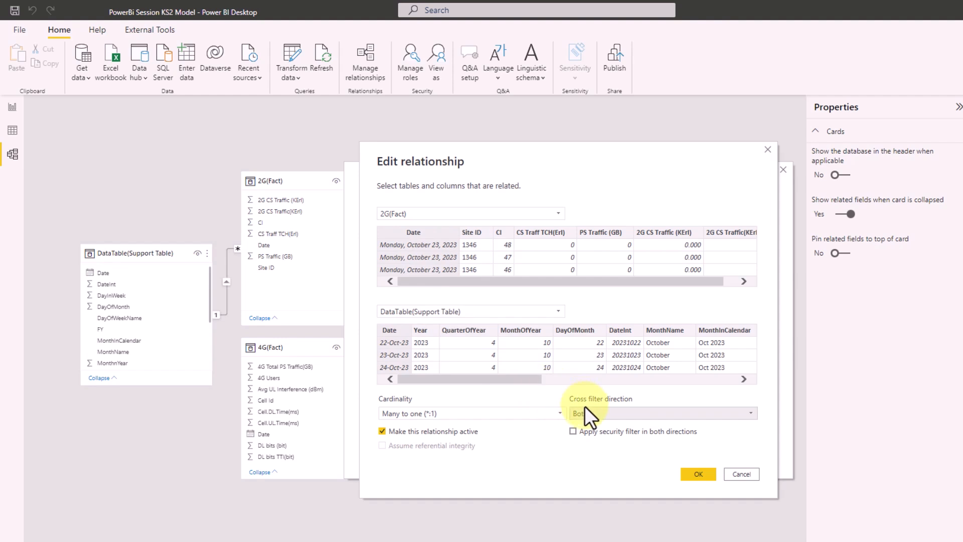
left_click(609, 412)
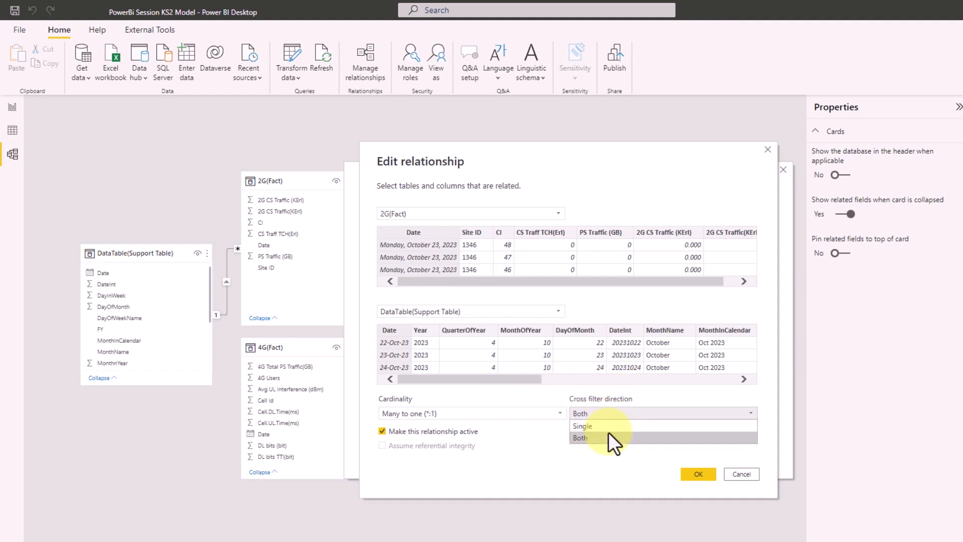
left_click(597, 421)
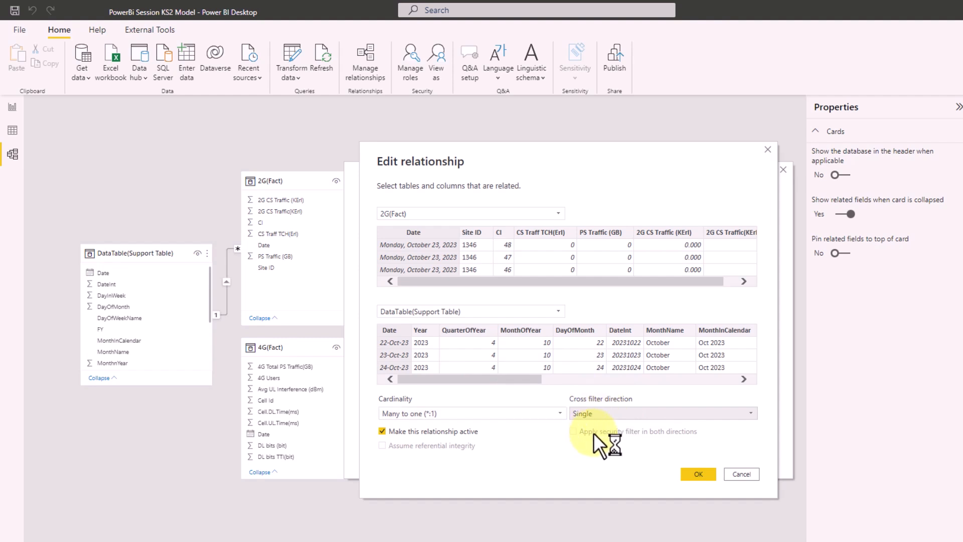
- Confirm the 2G relationship and draft a new 3G(Fact) Date to DataTable(Support Table) Date relationship
left_click(700, 475)
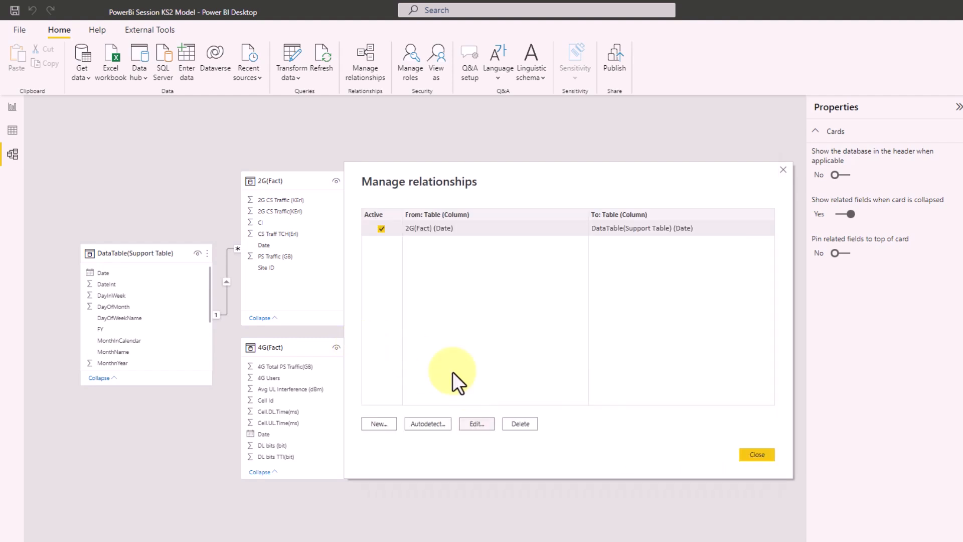
left_click(387, 421)
left_click(436, 213)
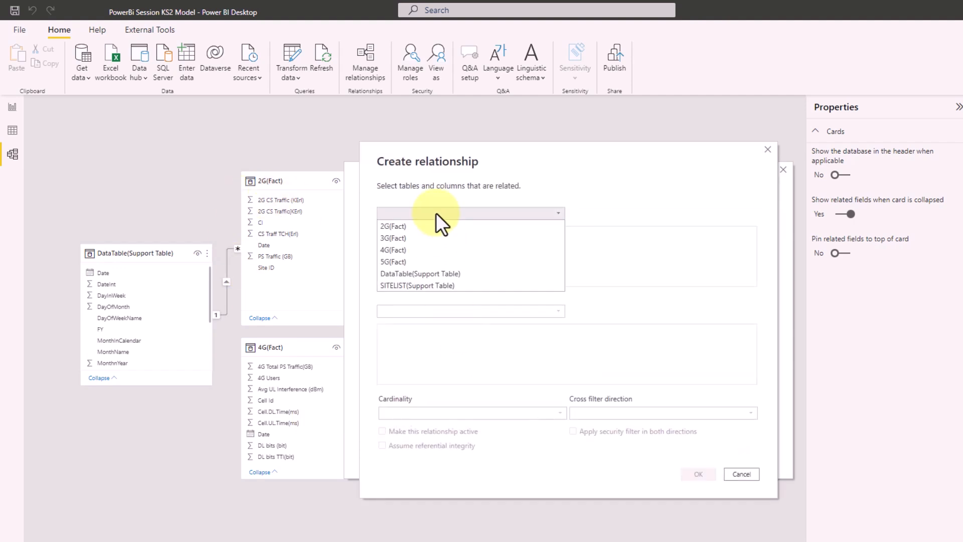
left_click(409, 239)
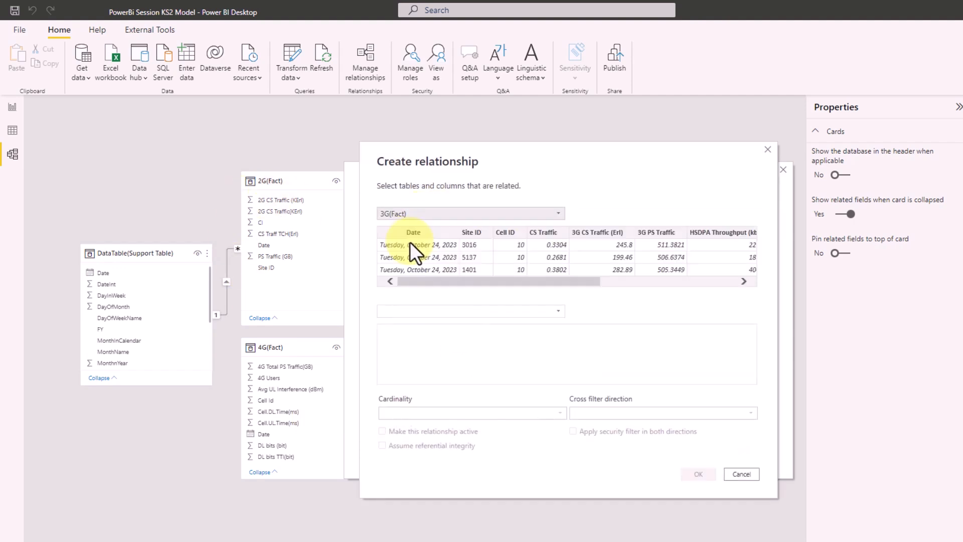
left_click(421, 313)
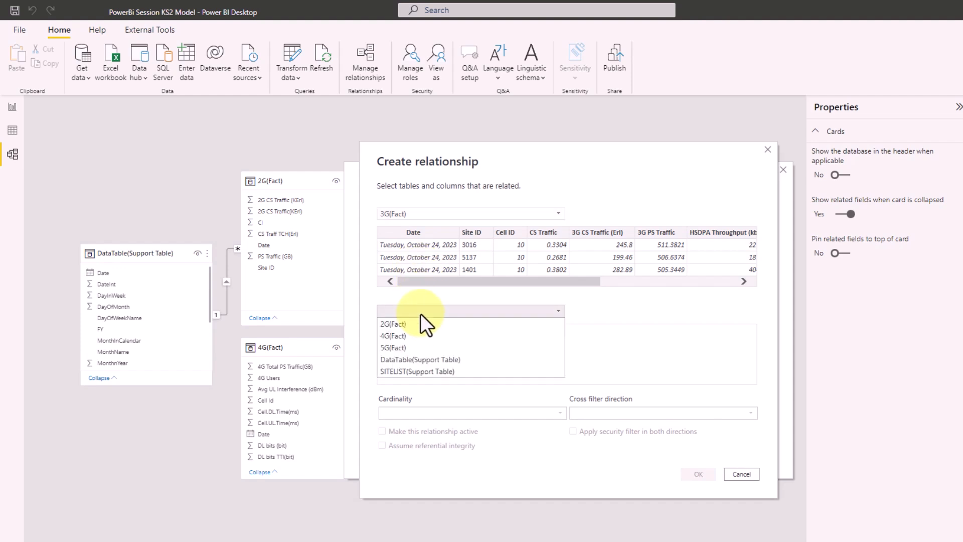
left_click(406, 363)
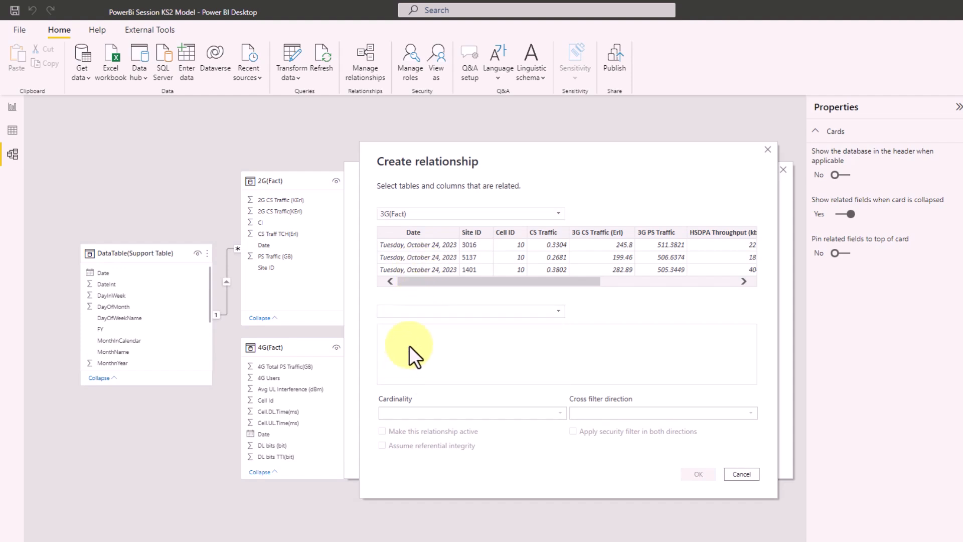
left_click(427, 235)
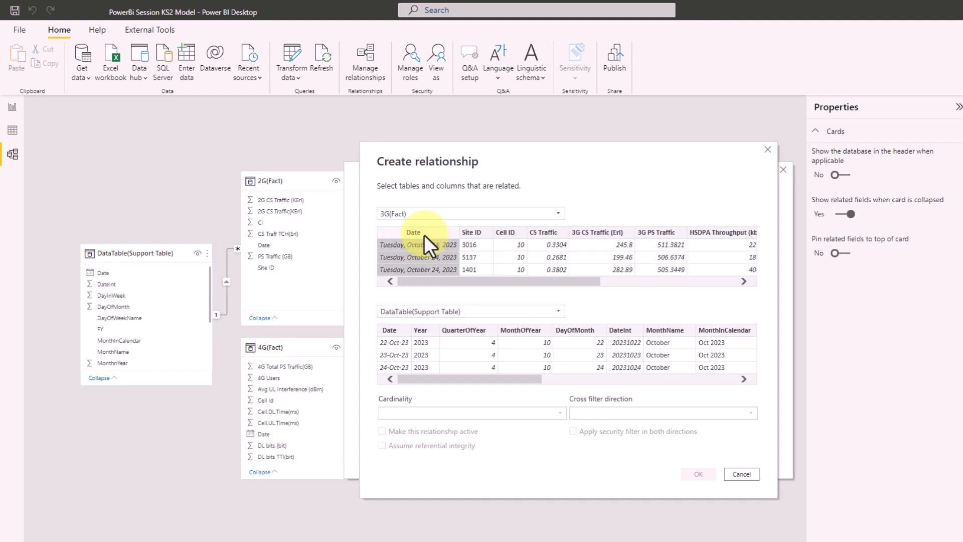
left_click(396, 331)
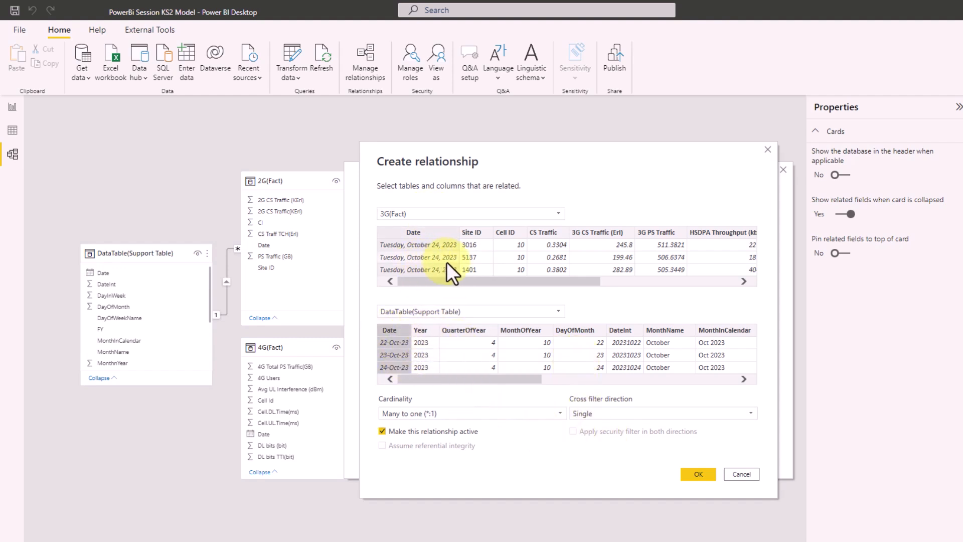
- Swap sides so DataTable(Support Table) Date relates one-to-many to 3G(Fact) Date, and confirm it
left_click(444, 213)
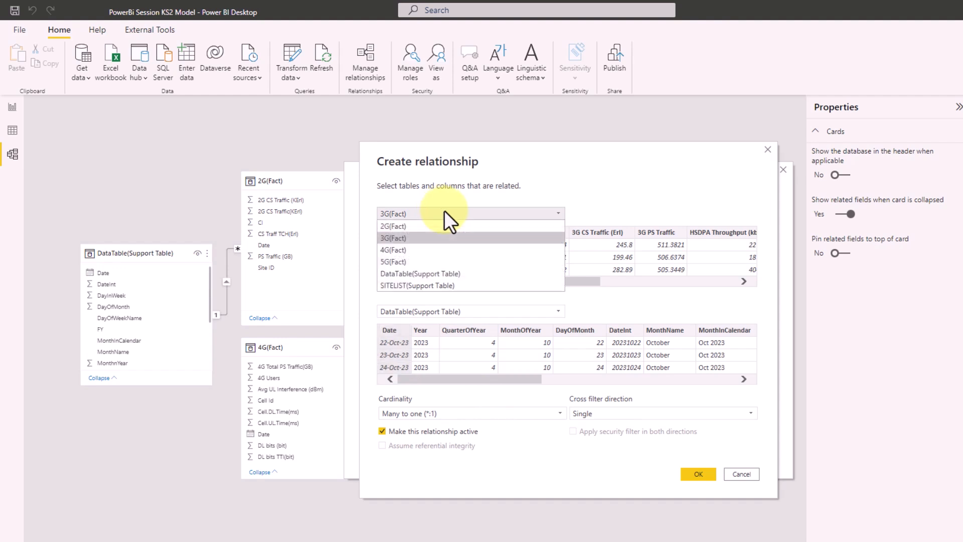
left_click(426, 272)
left_click(425, 310)
left_click(414, 335)
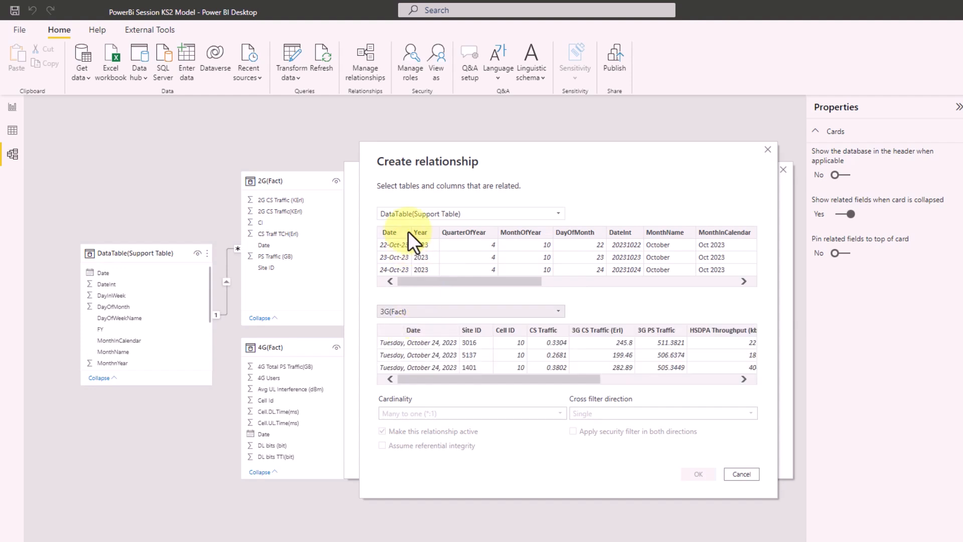
left_click(395, 233)
left_click(405, 332)
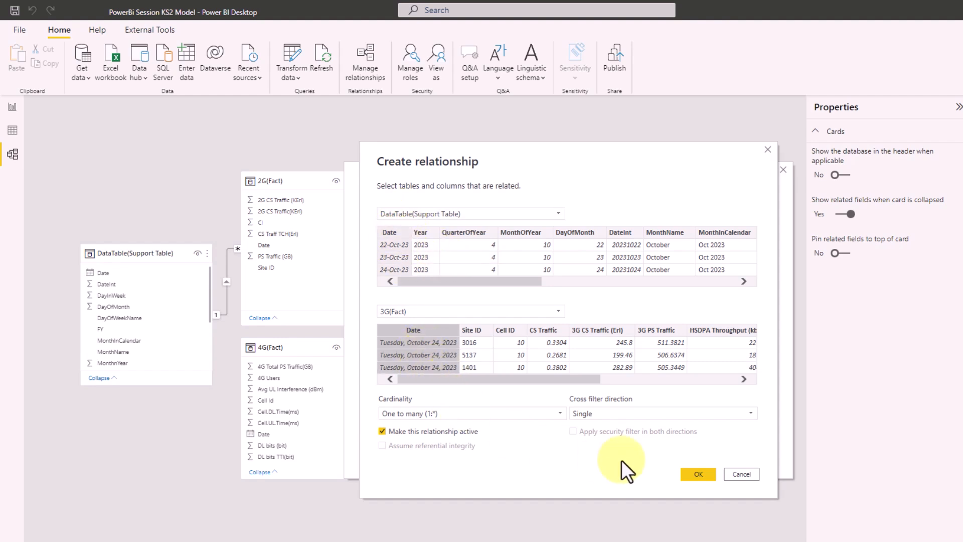
left_click(695, 474)
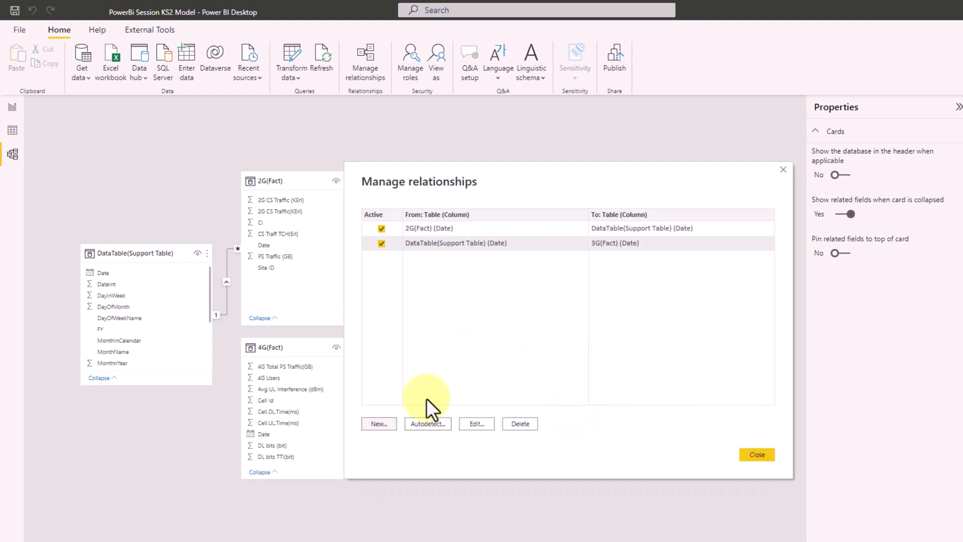
left_click(387, 423)
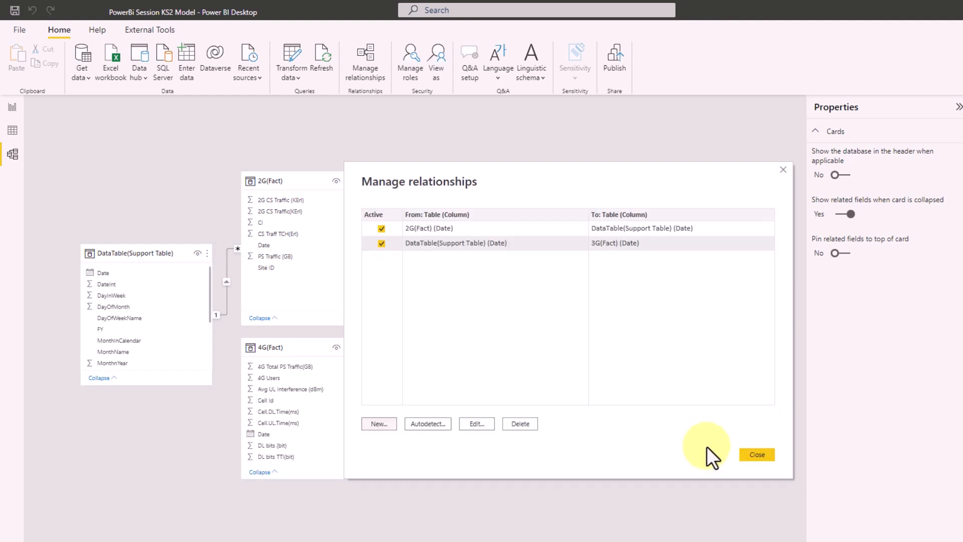
- Close Manage relationships, link 4G(Fact) and 5G(Fact) Date to DataTable Date, then return to Report view
left_click(757, 454)
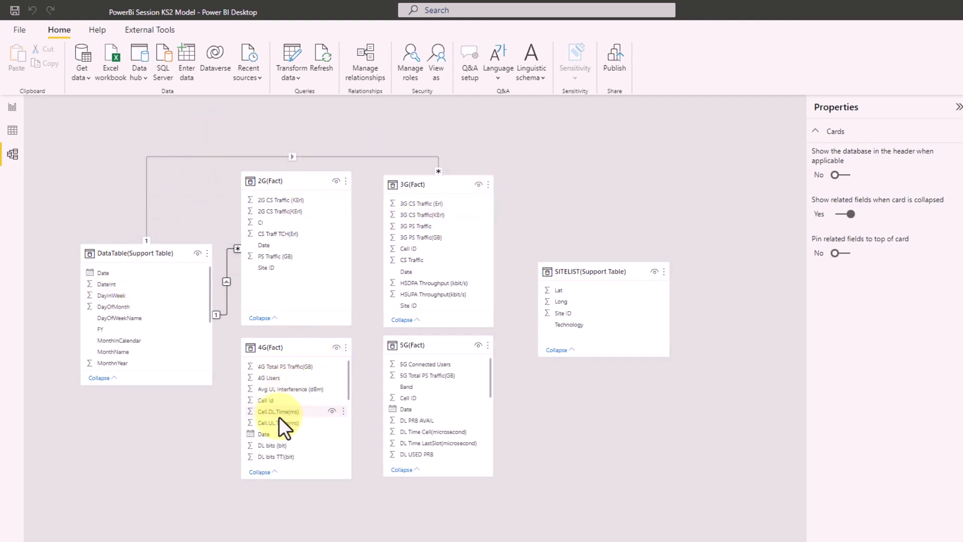
left_click_drag(137, 315, 108, 274)
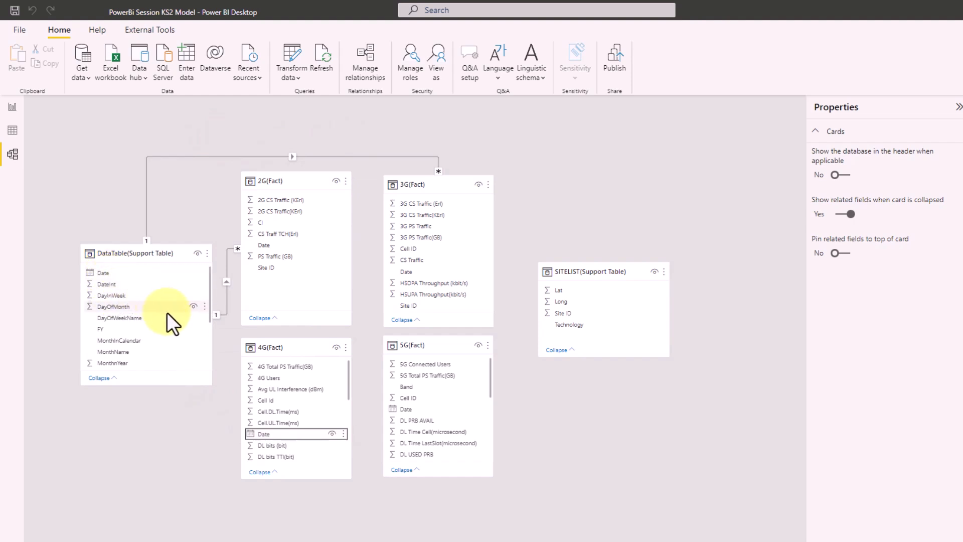
left_click(421, 345)
left_click_drag(418, 409, 128, 274)
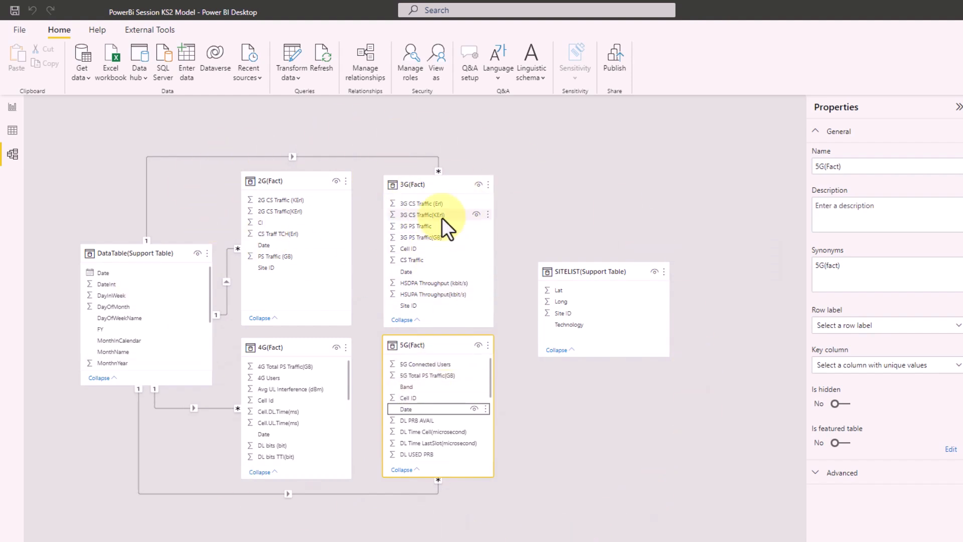
left_click(14, 110)
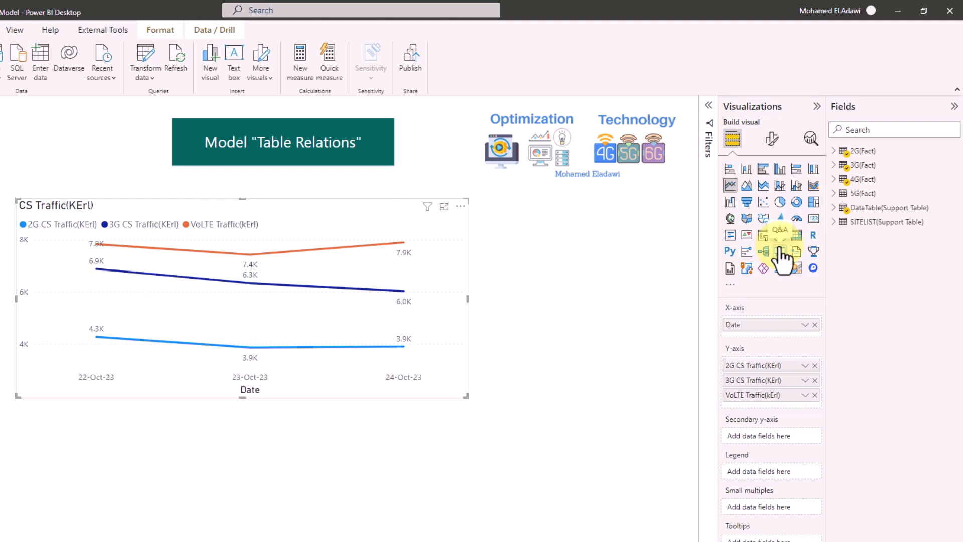
- Add DataTable's plain Date field (not the hierarchy) to the canvas as a slicer
left_click(837, 210)
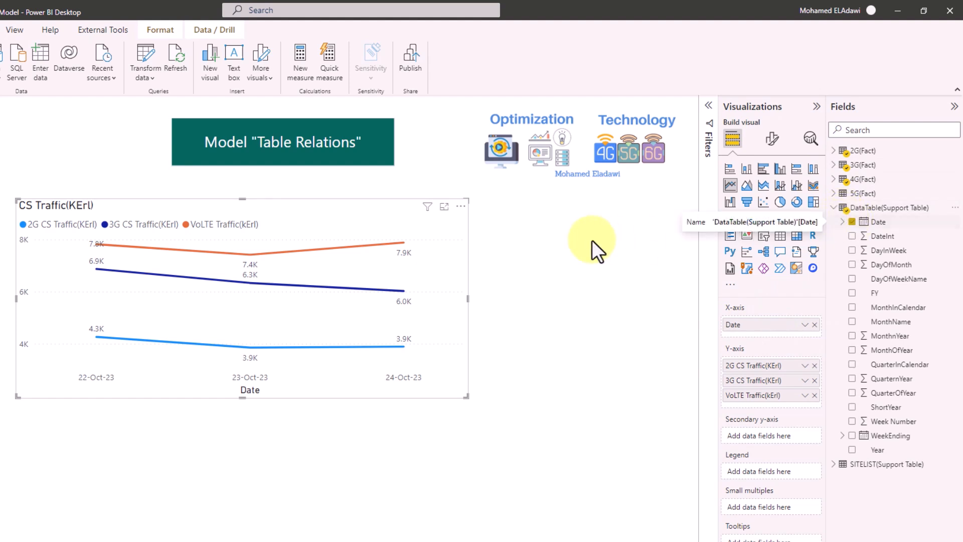
left_click_drag(852, 223, 616, 405)
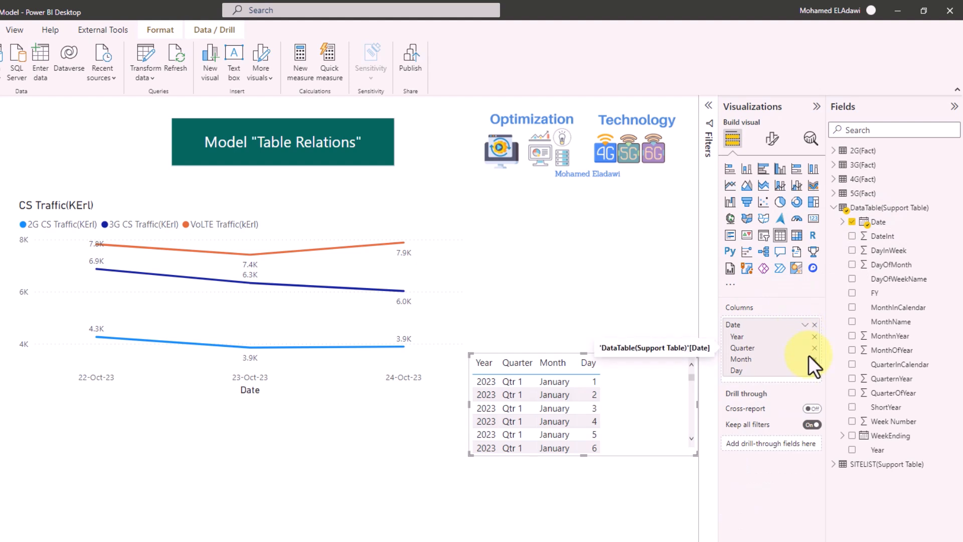
left_click(804, 325)
left_click(829, 380)
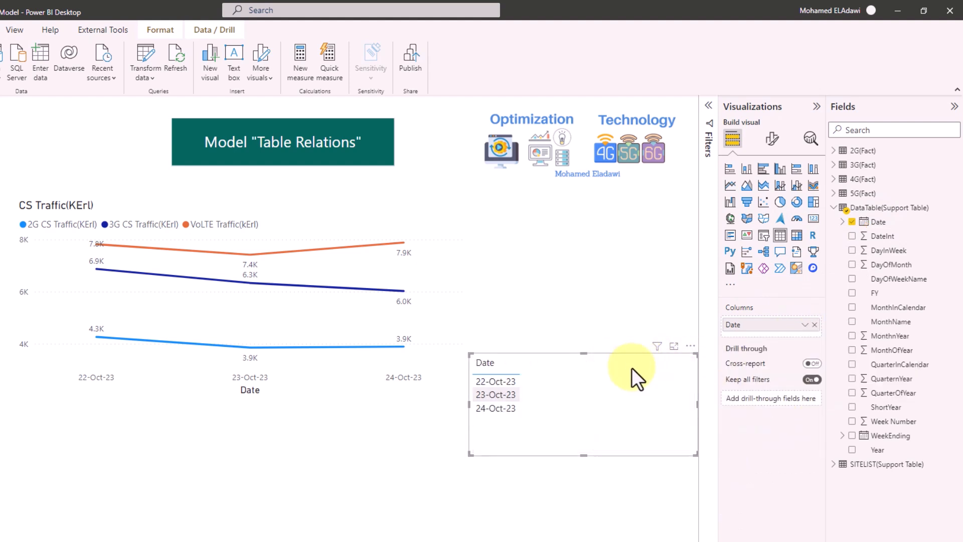
left_click(763, 235)
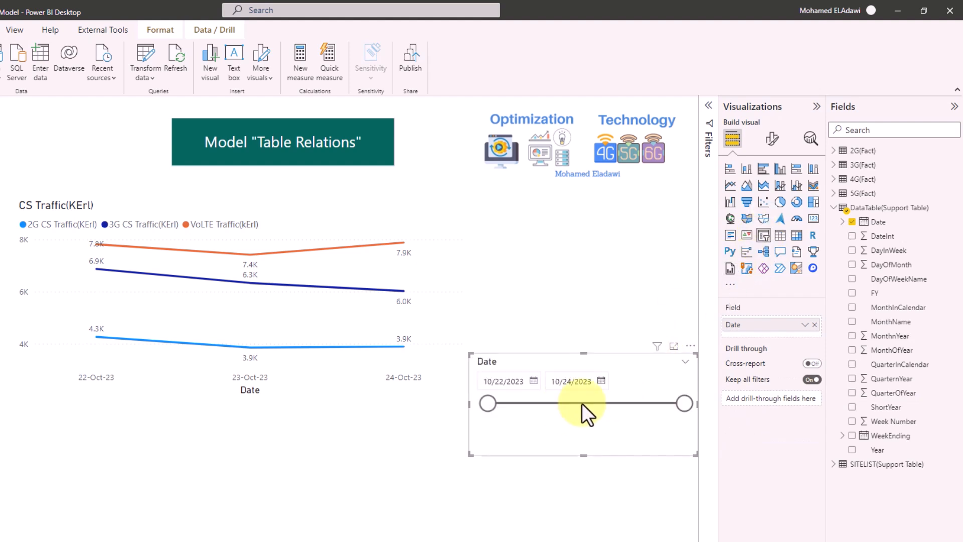
- Narrow the date slicer range to test the chart filter, then widen it back to 10/22/2023–10/24/2023
left_click_drag(683, 405, 541, 404)
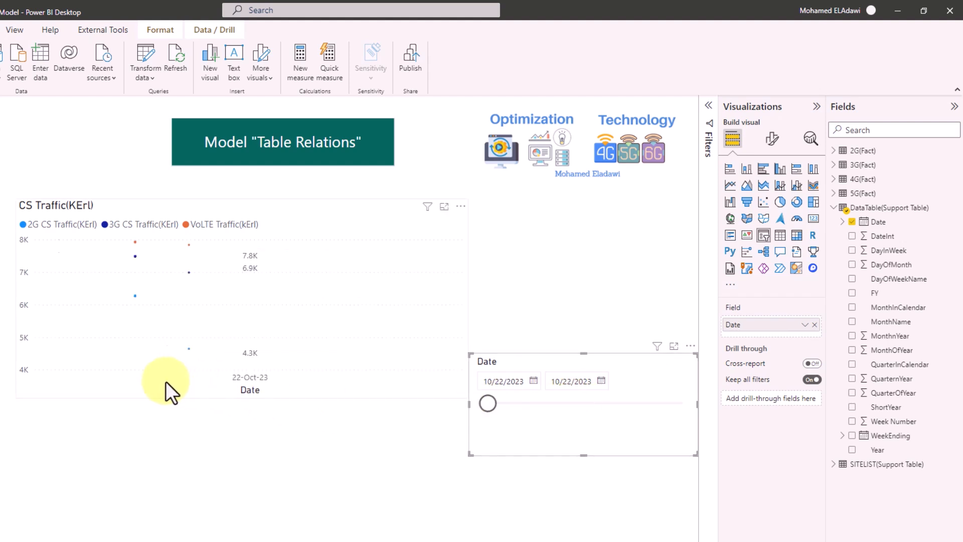
left_click(834, 208)
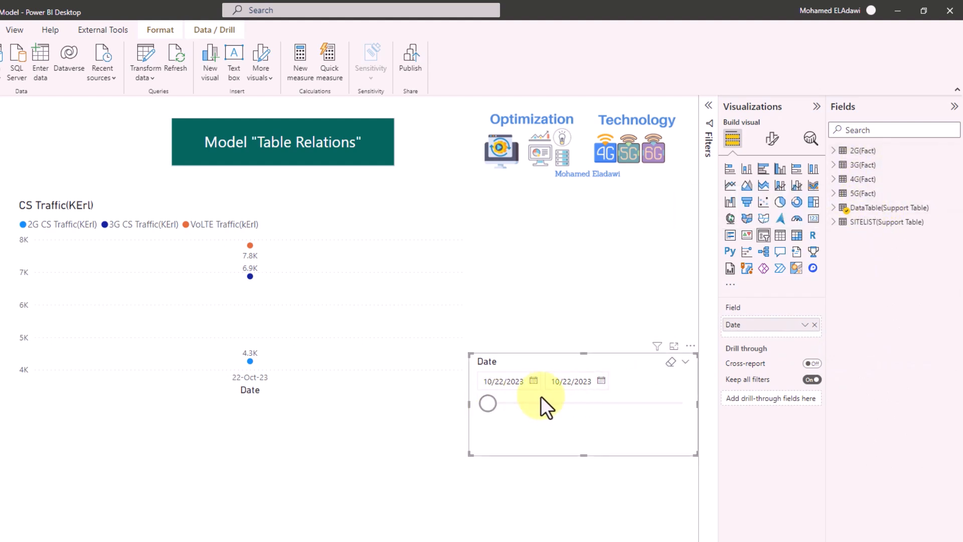
left_click(834, 207)
left_click_drag(586, 403, 682, 404)
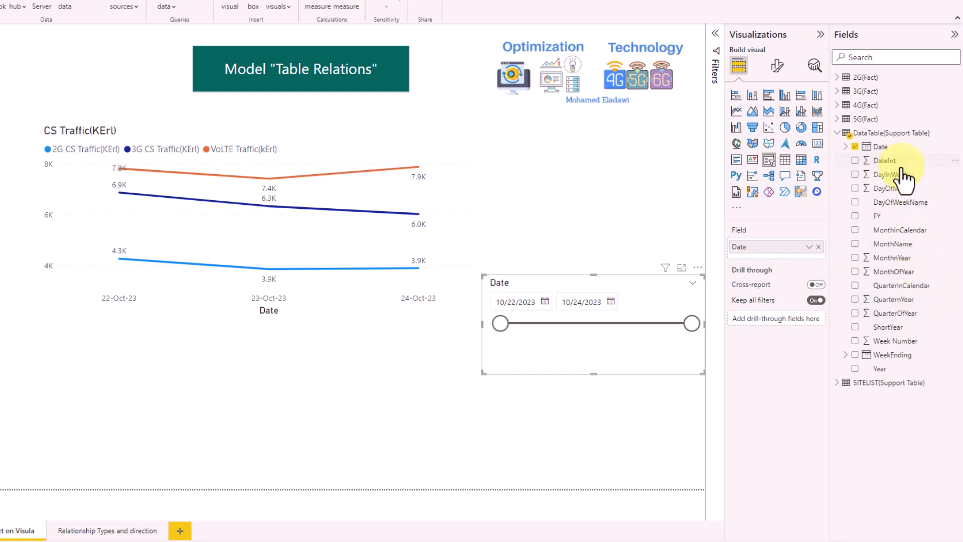
- Add a slicer, swap DayInWeek for DayOfWeekName, and select Tuesday to show only 24-Oct-23
left_click_drag(898, 183, 399, 436)
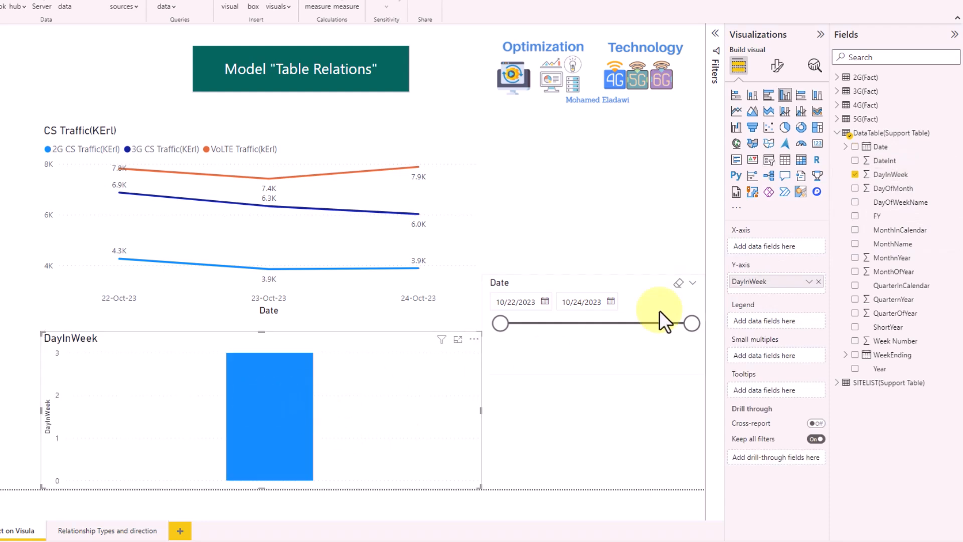
left_click(770, 161)
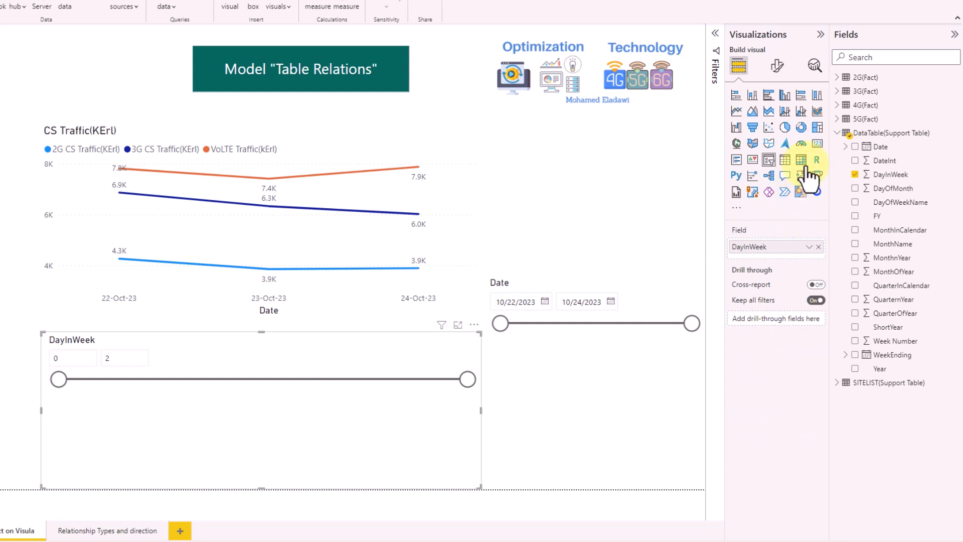
left_click(855, 174)
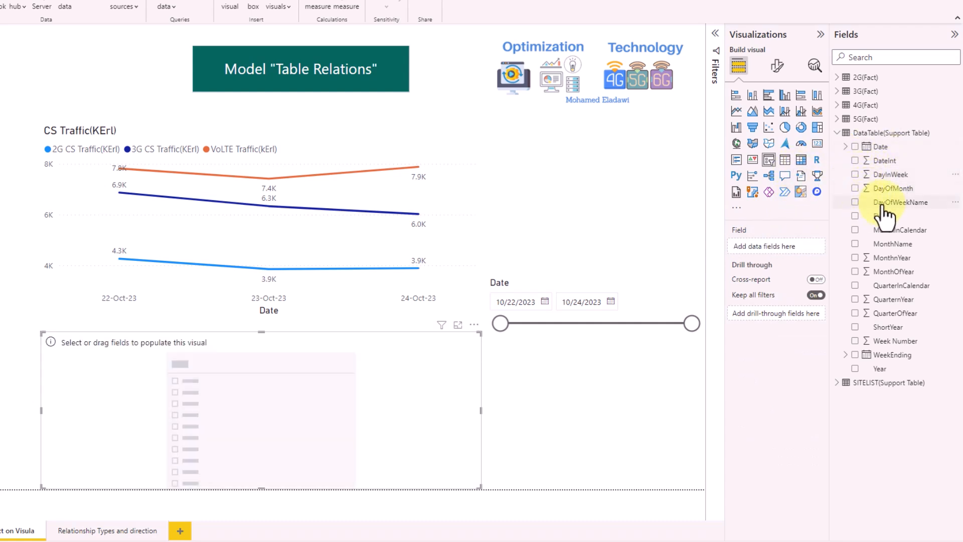
left_click_drag(876, 207, 777, 246)
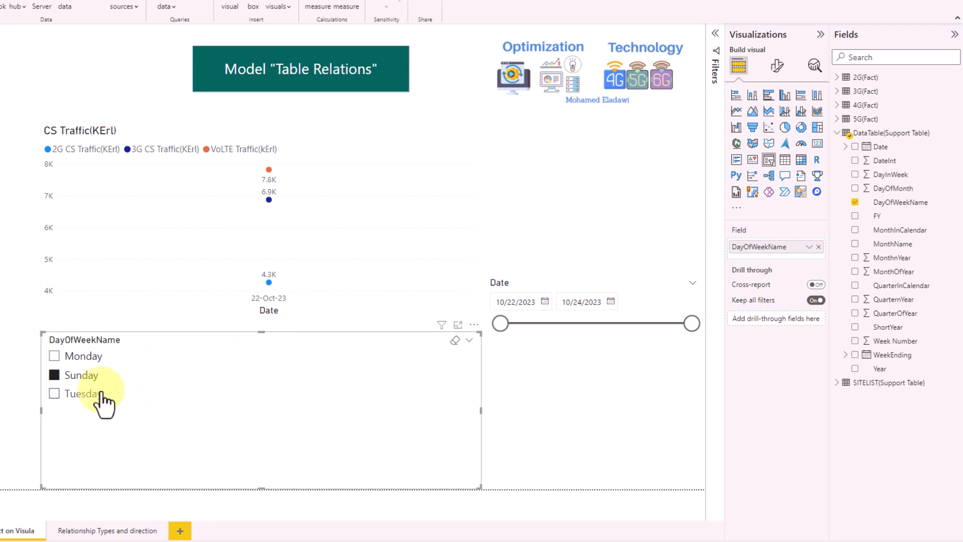
left_click(57, 394)
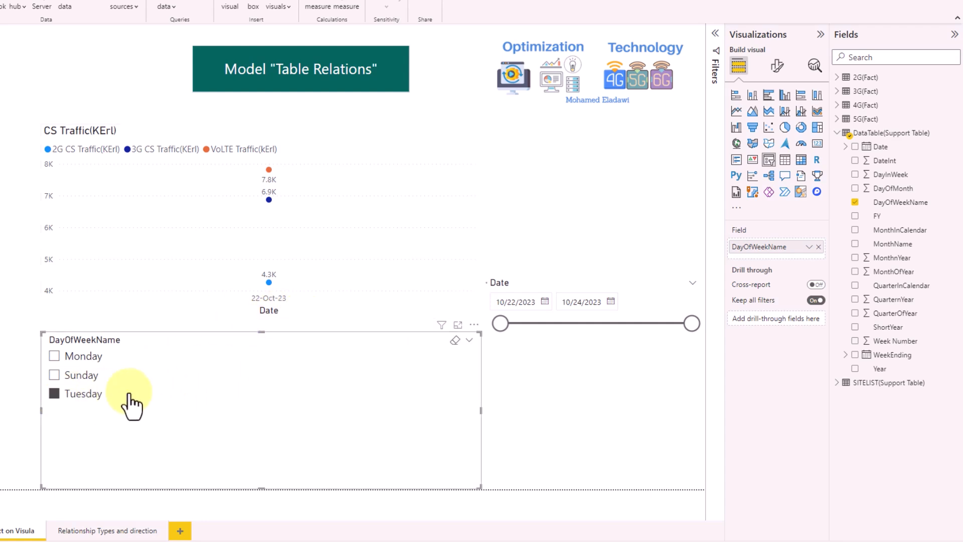
left_click(474, 324)
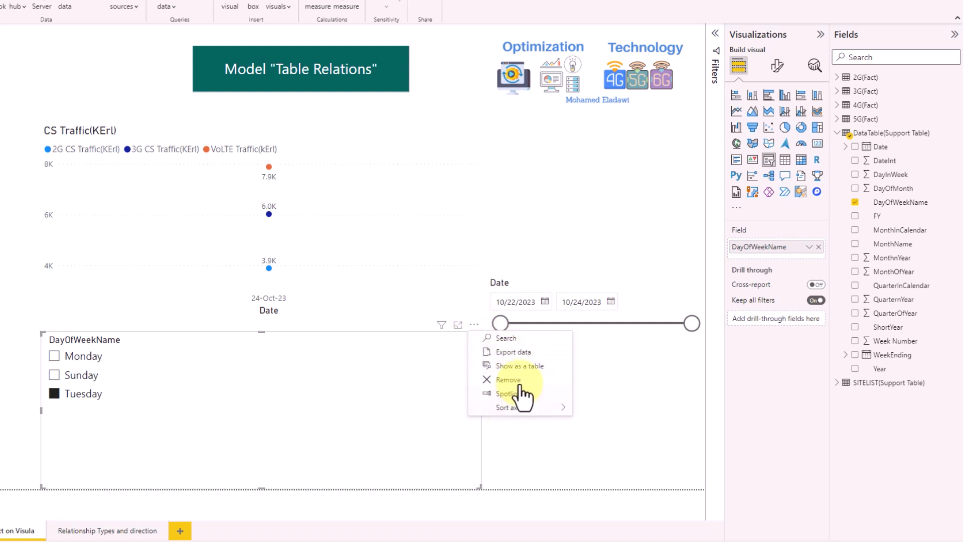
- Remove the day-name slicer and add a column chart of SITELIST's Site ID
left_click(518, 380)
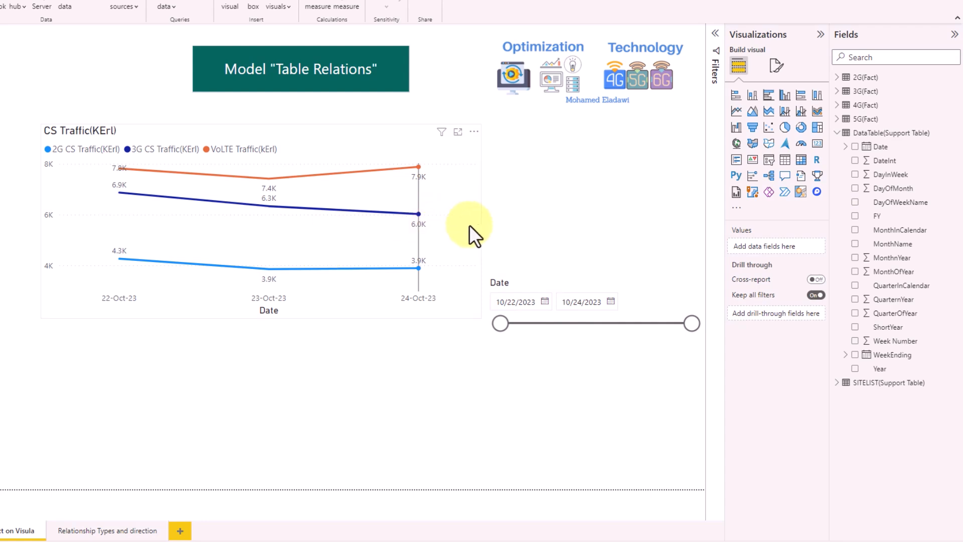
left_click(836, 132)
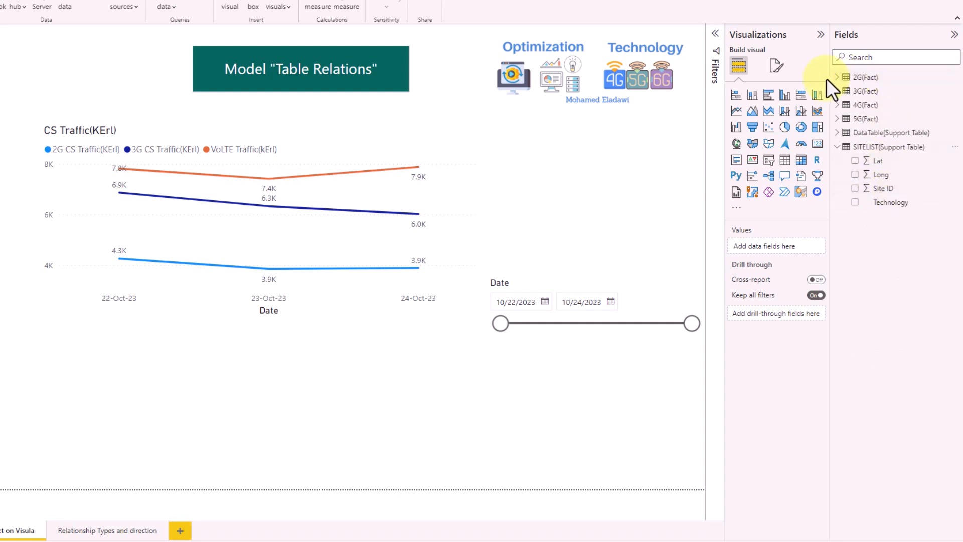
left_click(842, 79)
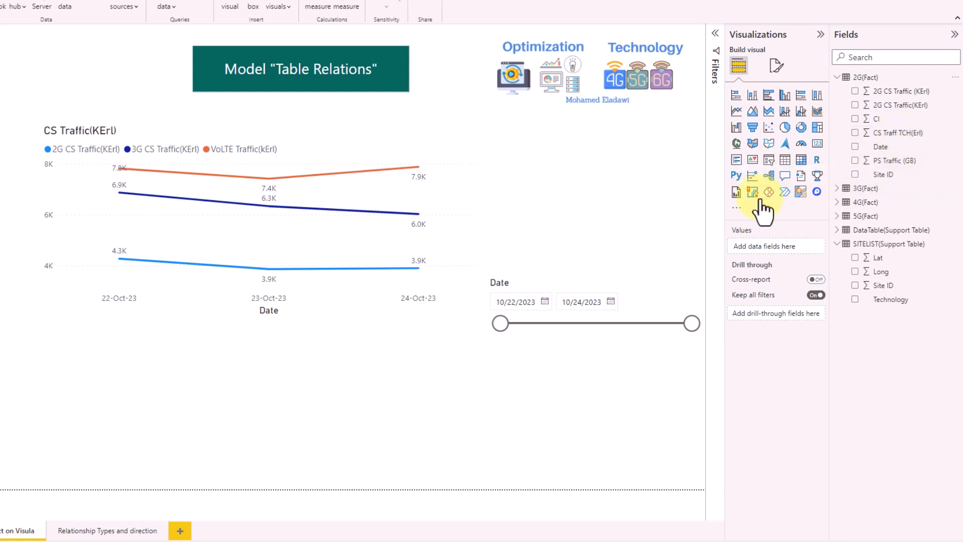
left_click_drag(885, 290, 355, 419)
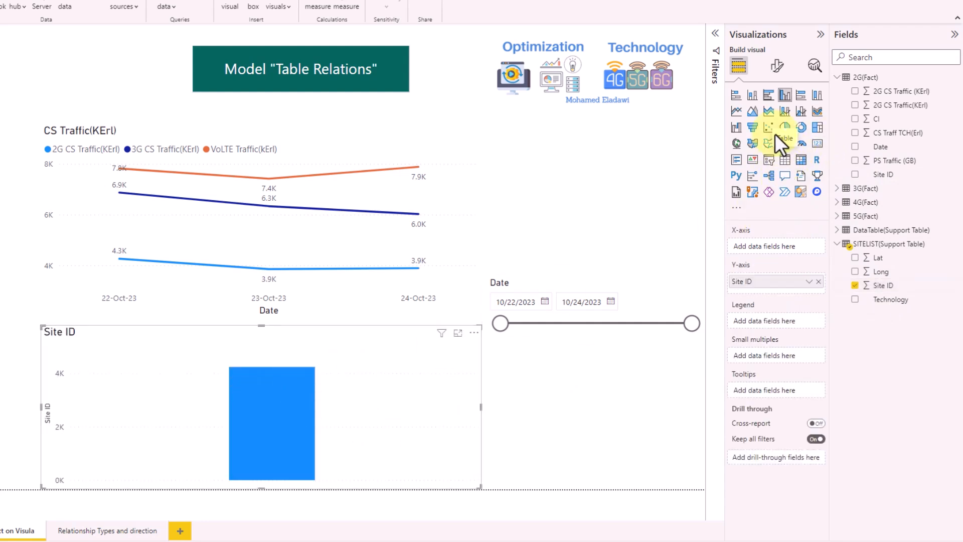
- Make the SITELIST Site ID chart a narrow list slicer, and add a 2G(Fact) Site ID slicer
left_click(768, 160)
left_click(777, 65)
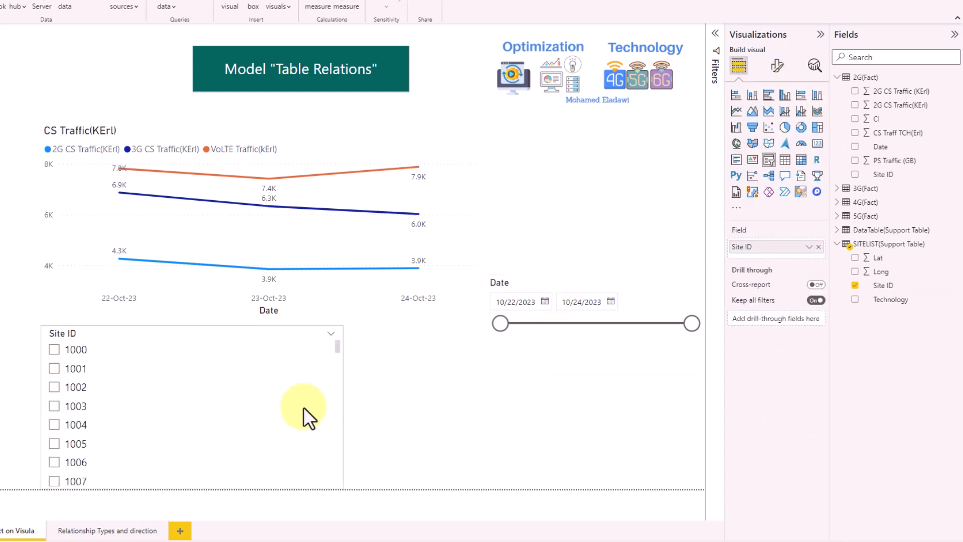
left_click_drag(343, 407, 176, 408)
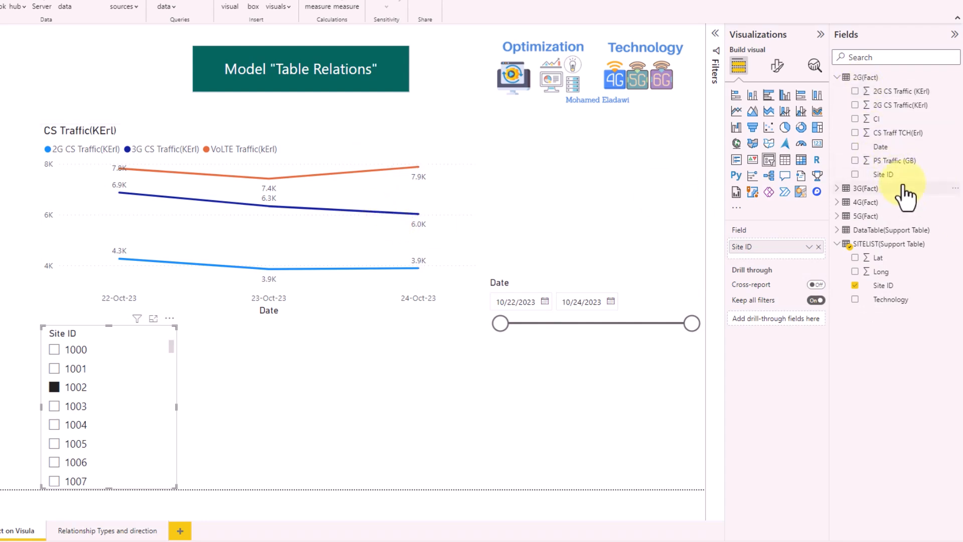
left_click_drag(890, 175, 375, 379)
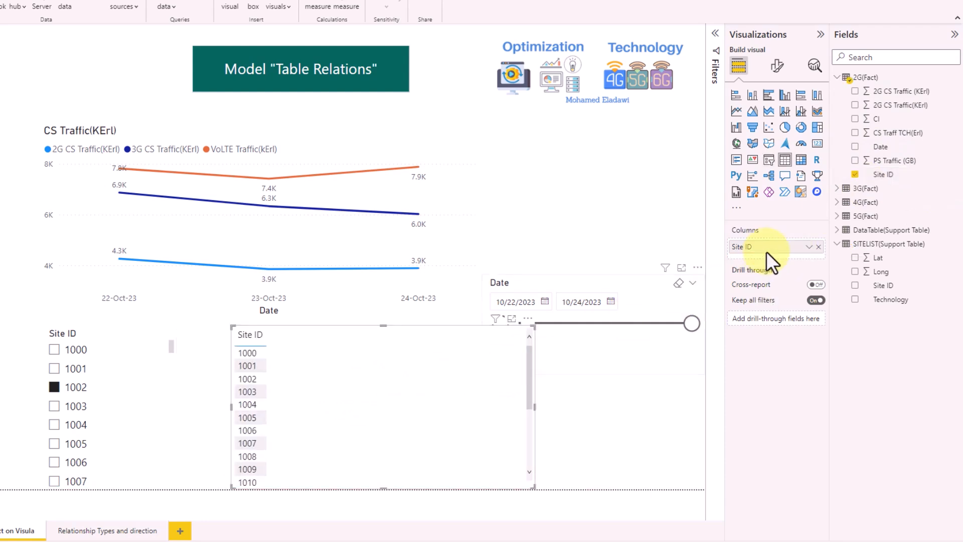
left_click(765, 164)
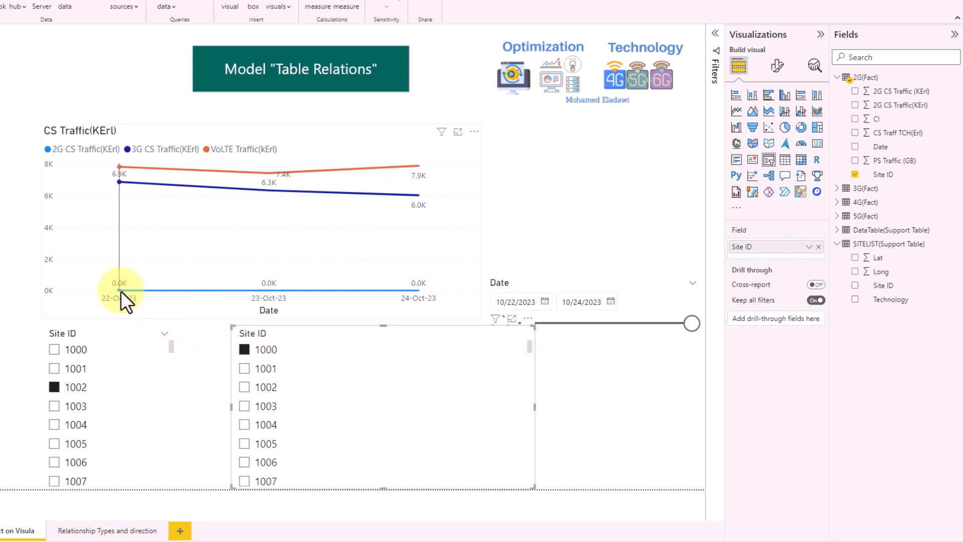
- Test site 1003, clear and delete the 2G Site ID slicer, then untick site 1002
left_click(246, 408)
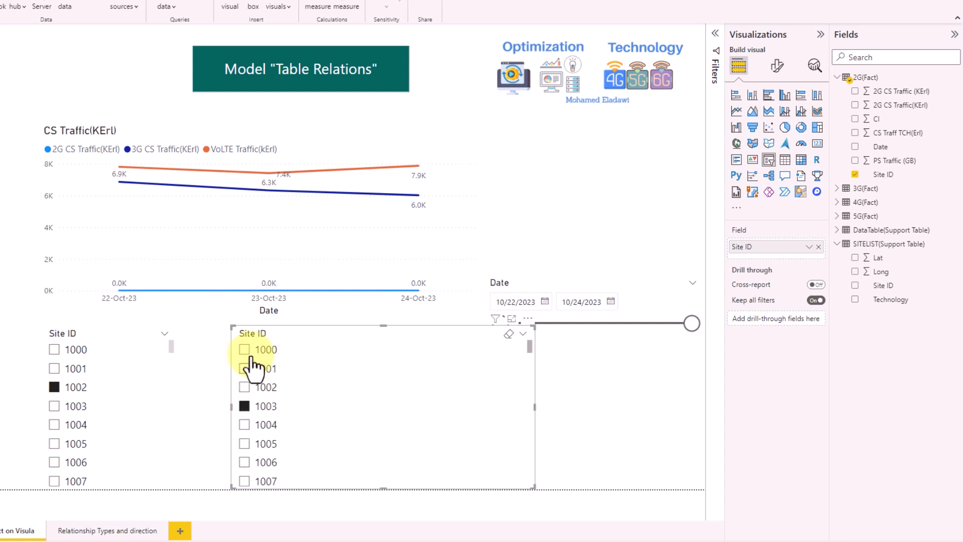
left_click(509, 334)
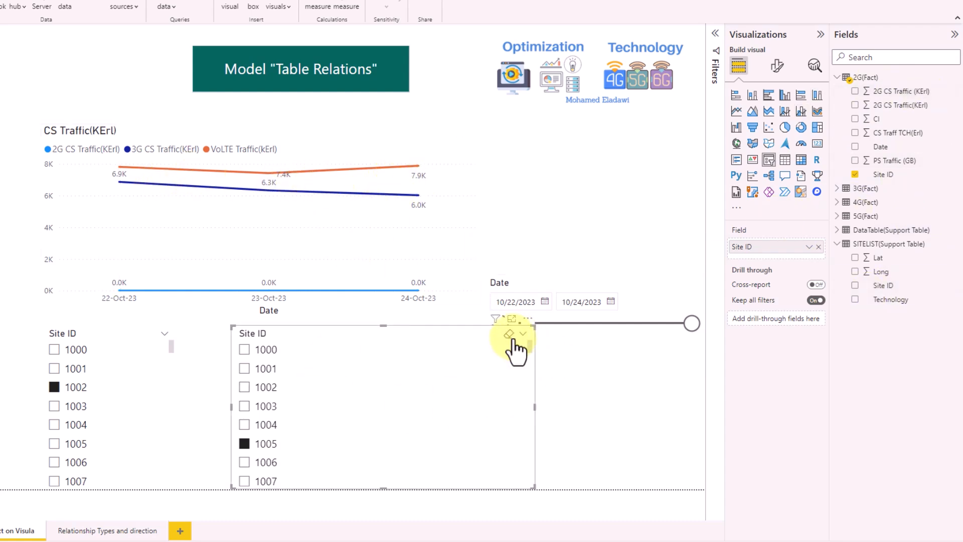
left_click(509, 334)
left_click(528, 319)
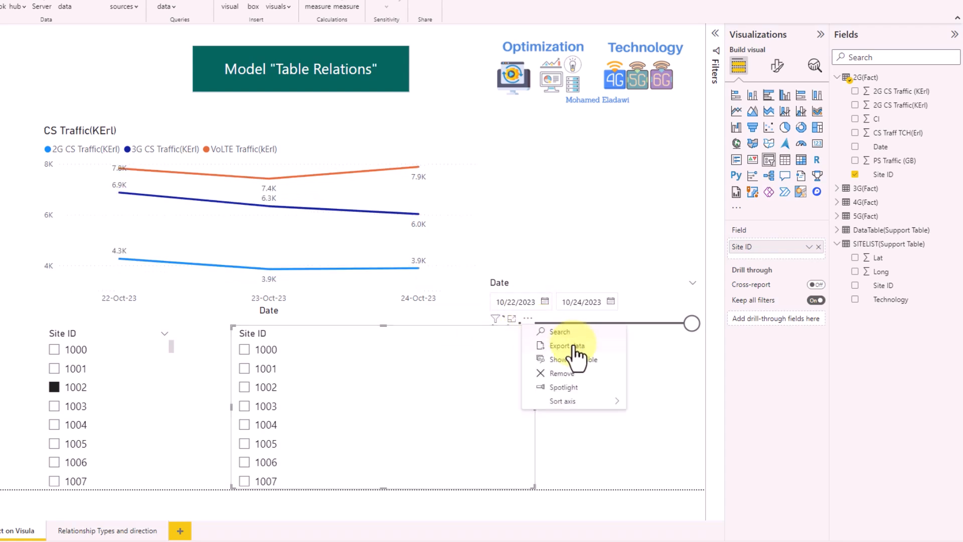
left_click(564, 373)
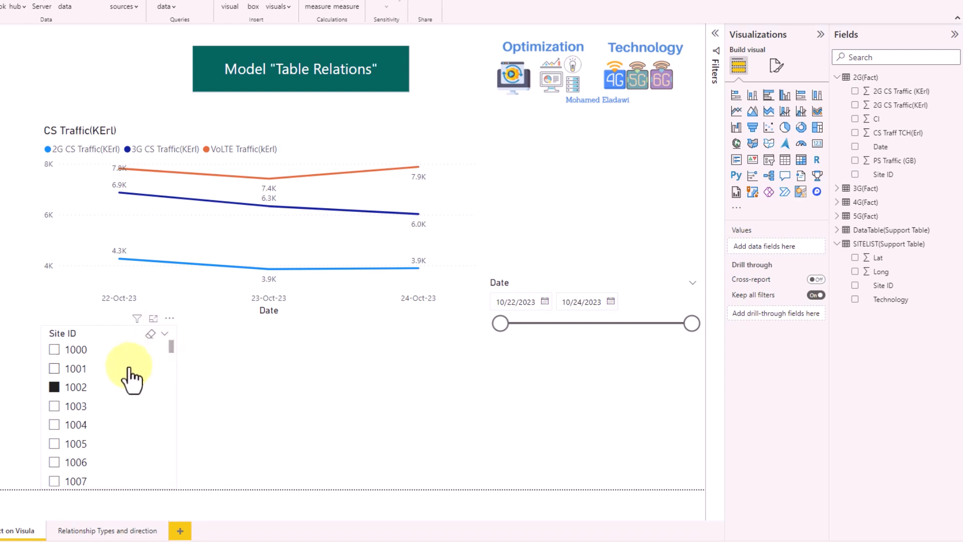
left_click(54, 387)
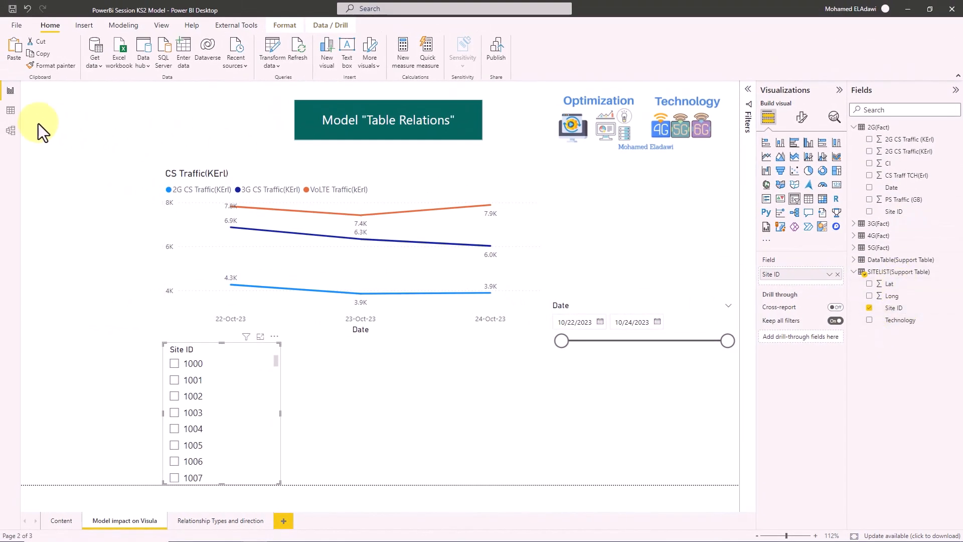
- In Model view, link 2G(Fact) and 3G(Fact) Site ID to SITELIST(Support Table) Site ID
left_click(11, 131)
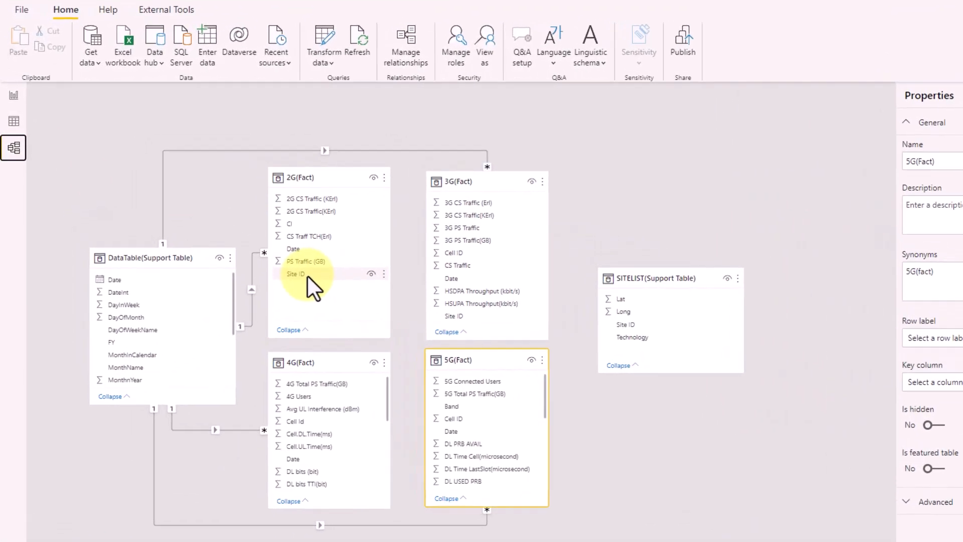
left_click_drag(246, 226, 332, 252)
left_click_drag(445, 313, 641, 330)
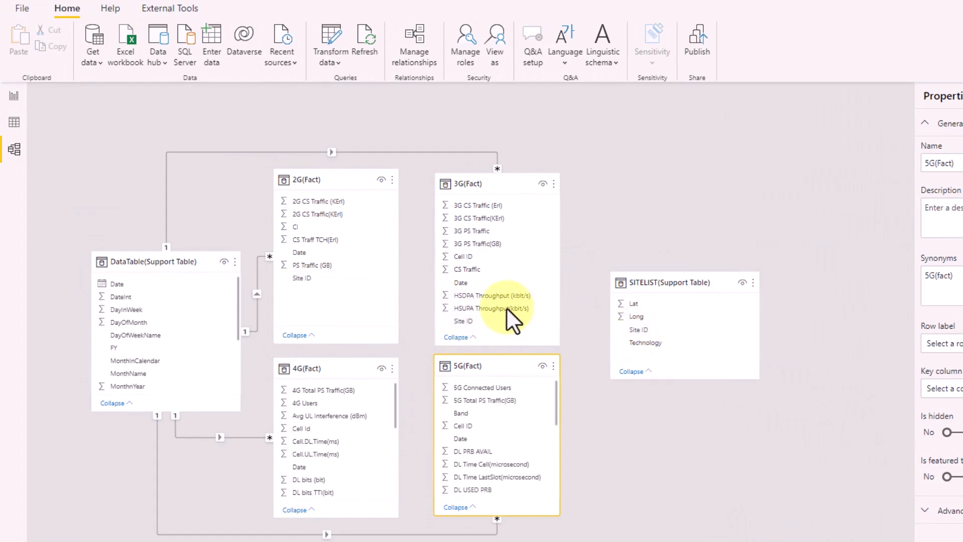
left_click_drag(479, 319, 634, 330)
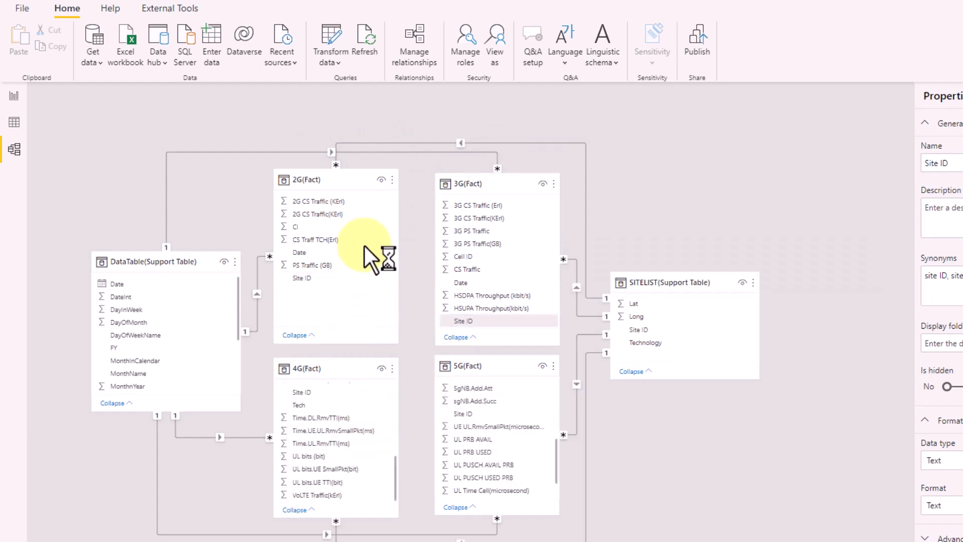
- On the report page, drag the Site ID slicer left, tick site 1000 to check filtering, then untick it
left_click(21, 96)
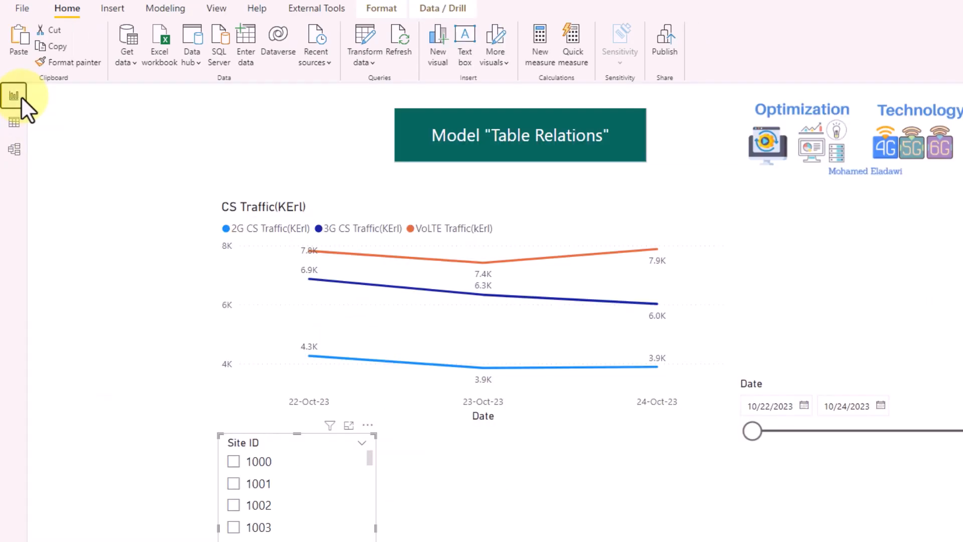
left_click_drag(286, 440, 175, 440)
left_click(122, 464)
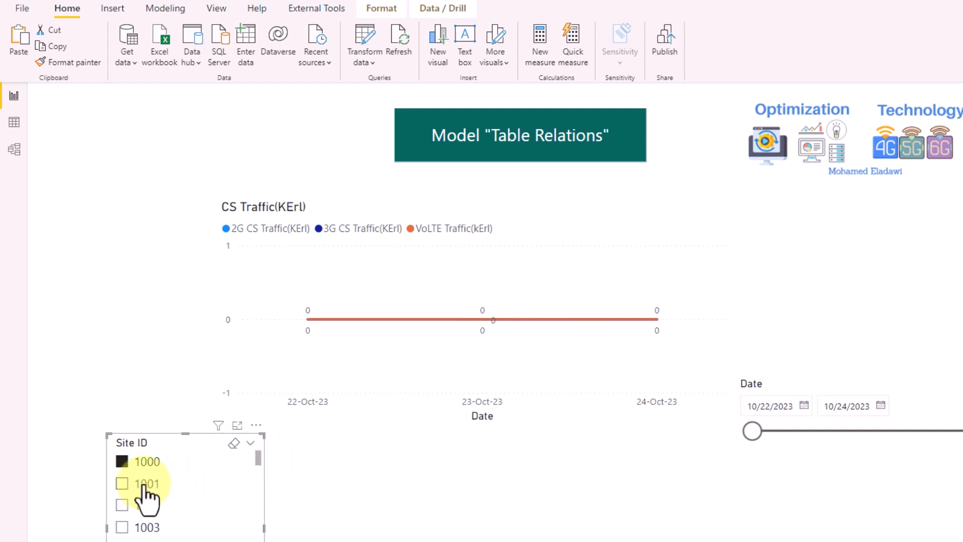
left_click(123, 462)
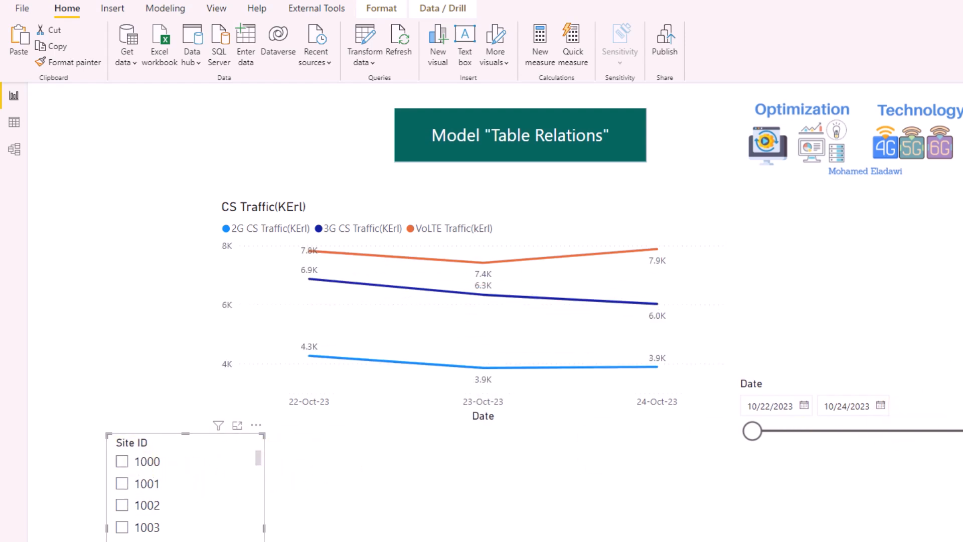
- Add a Technology slicer and try filtering by 3G Only, 4G, 4G/5G Colo and site 1003
left_click_drag(962, 517, 678, 534)
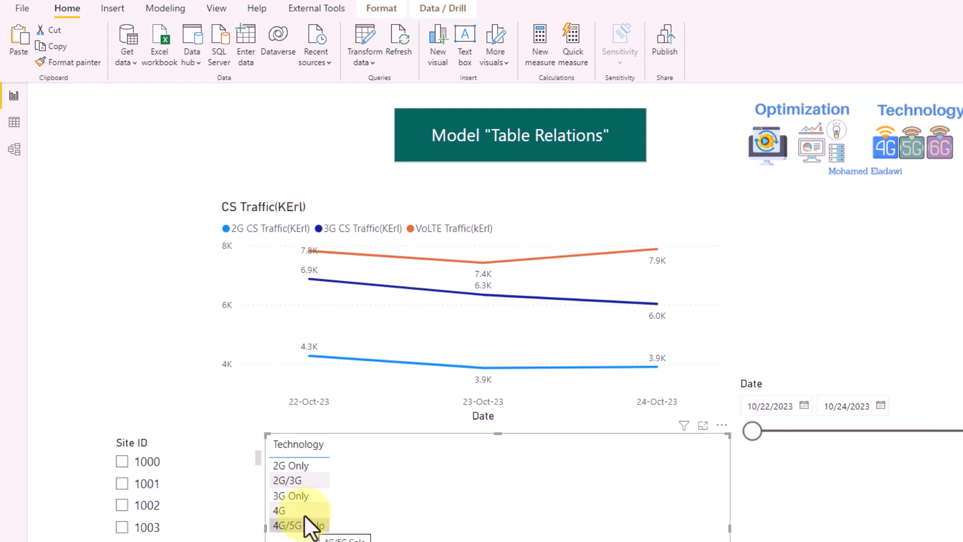
left_click(298, 495)
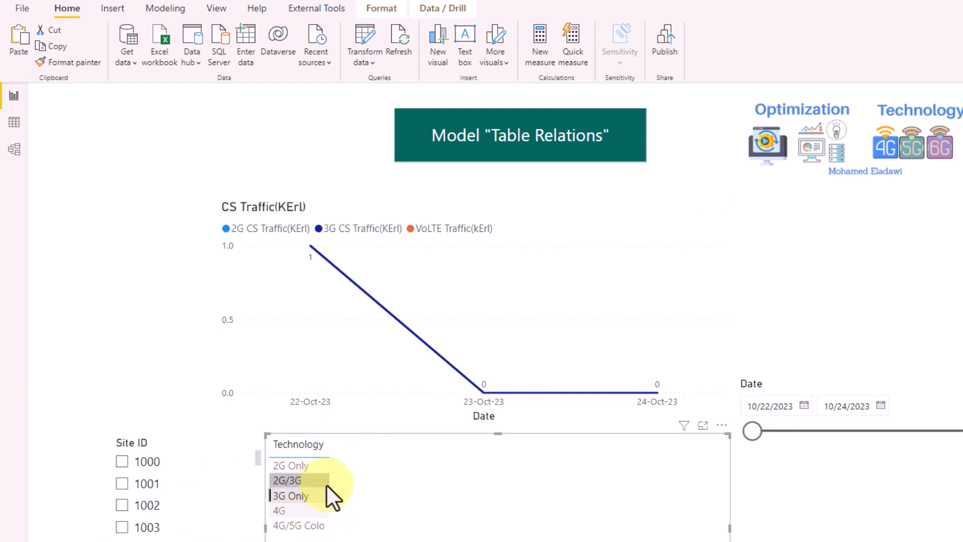
left_click(305, 514)
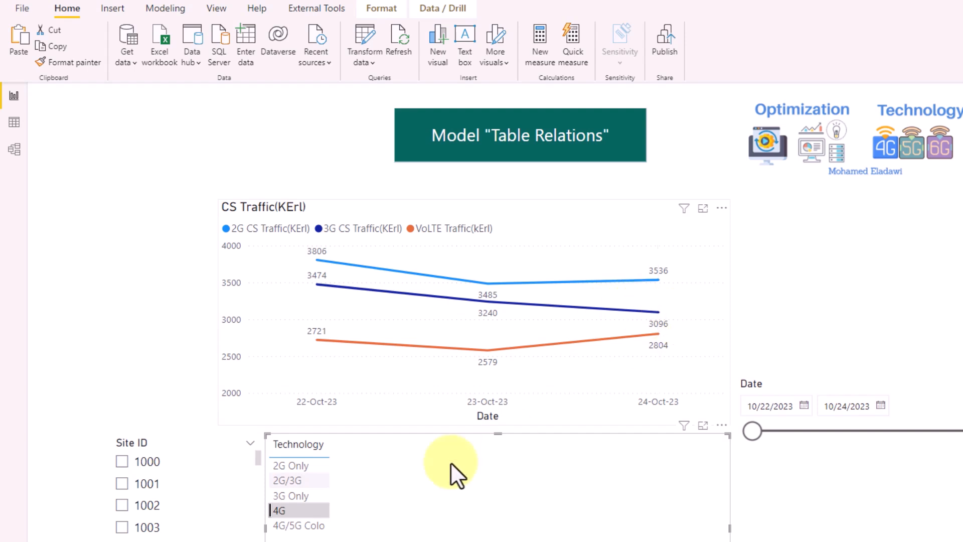
left_click(307, 525)
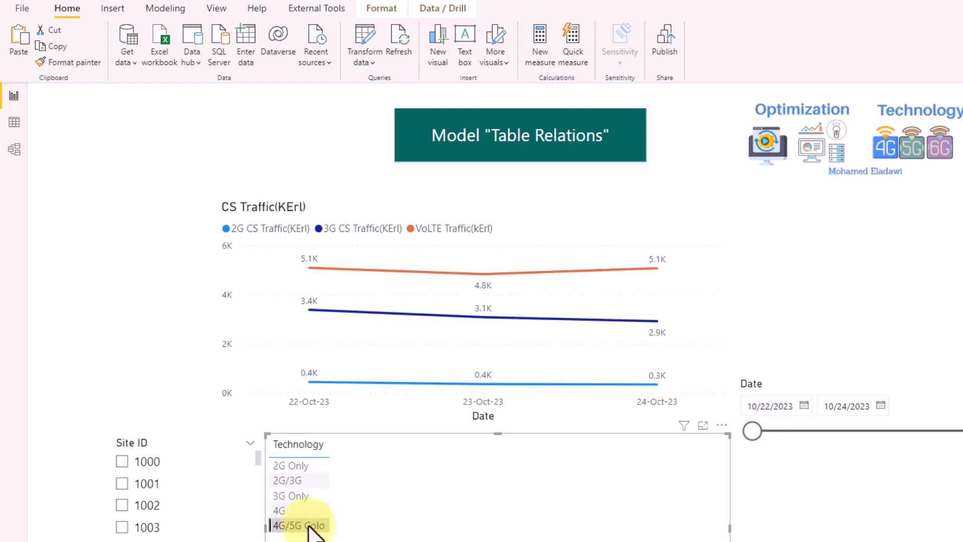
left_click(123, 531)
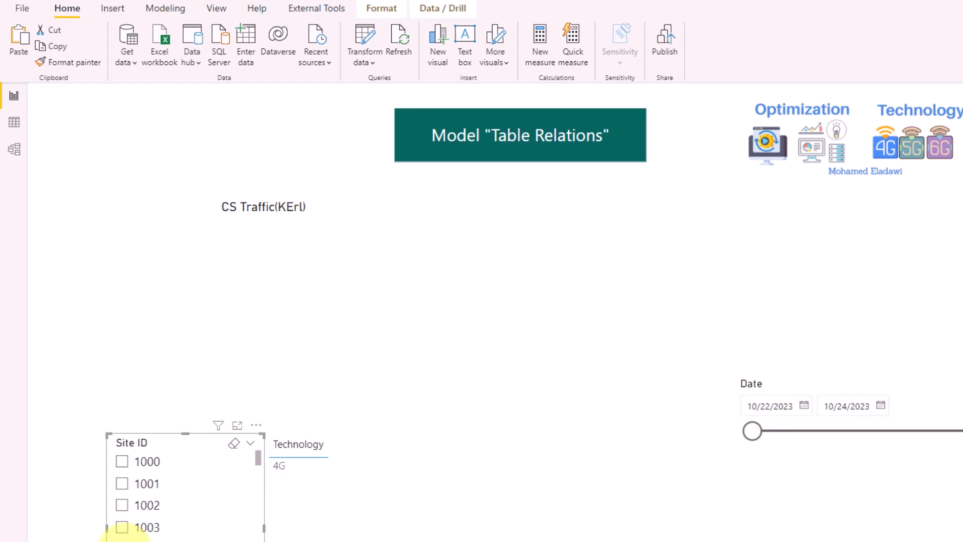
left_click(123, 531)
- Move the Site ID slicer left and, with 4G/5G Colo set, tick sites 1088, 1192 and 1244
left_click_drag(177, 454, 131, 450)
left_click(300, 498)
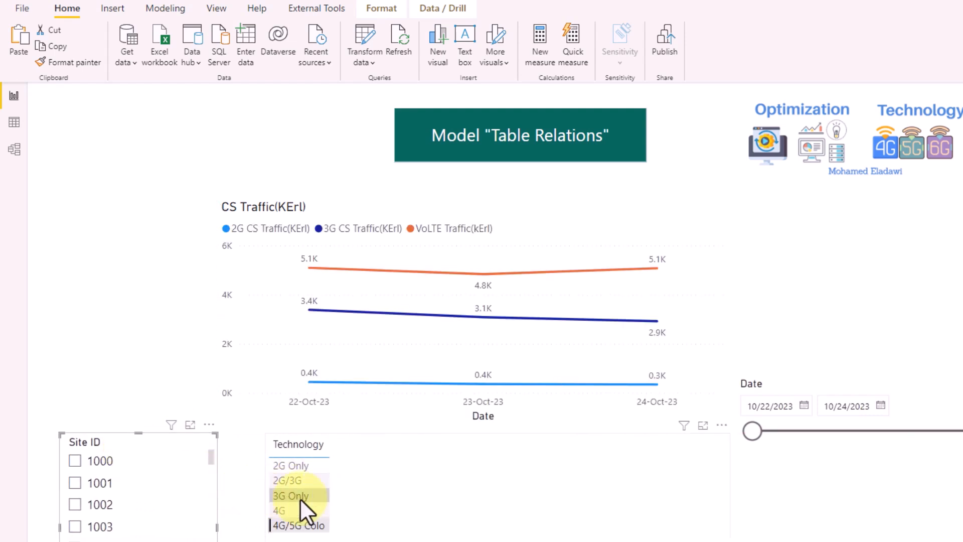
left_click(301, 526)
left_click(128, 441)
left_click(315, 526)
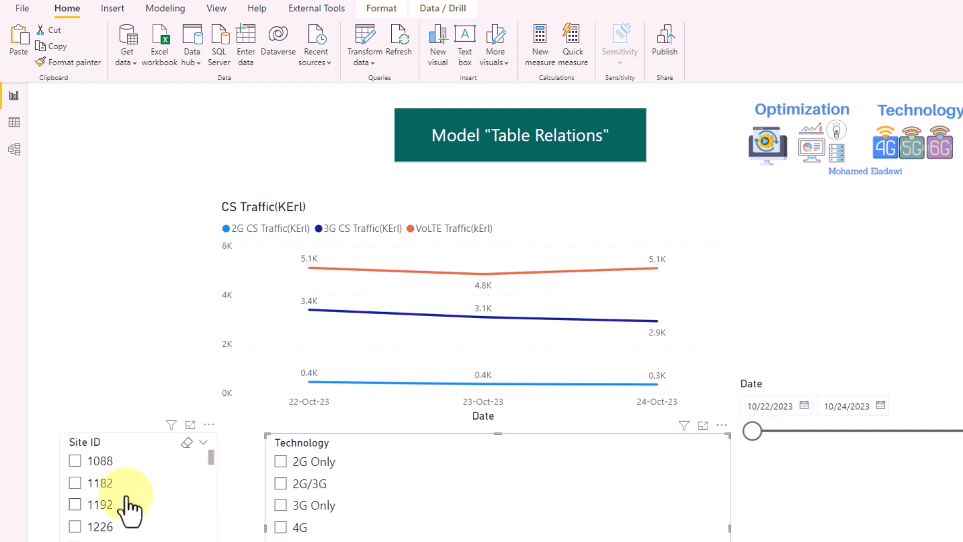
left_click(77, 463)
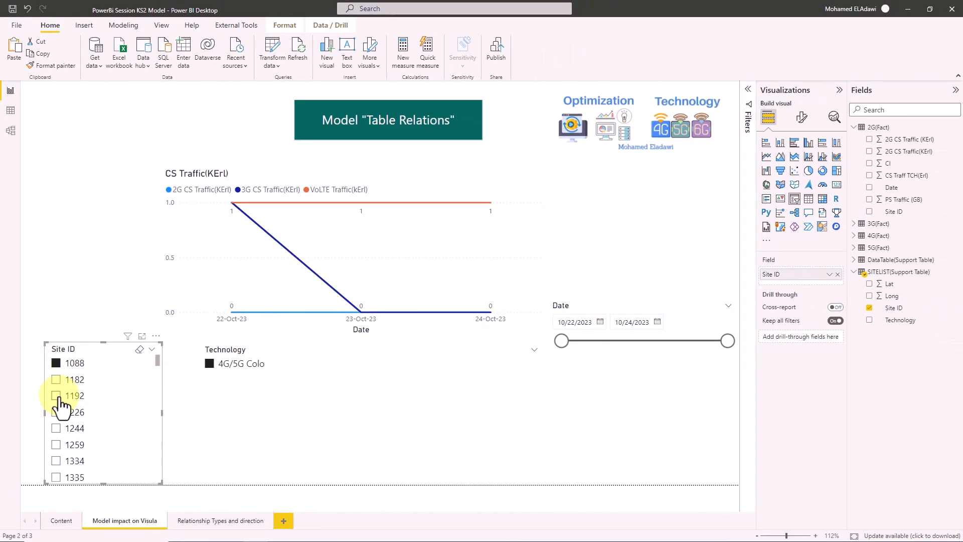
left_click(56, 396)
left_click(57, 428)
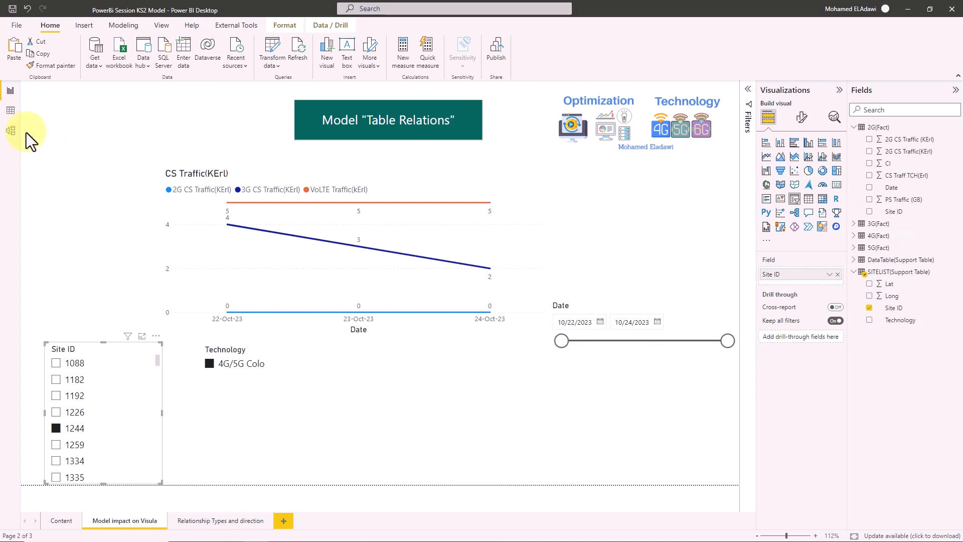
- In Model view, review the 2G(Fact)–DataTable Date relationship, keeping many-to-one and single cross filter direction
left_click(11, 130)
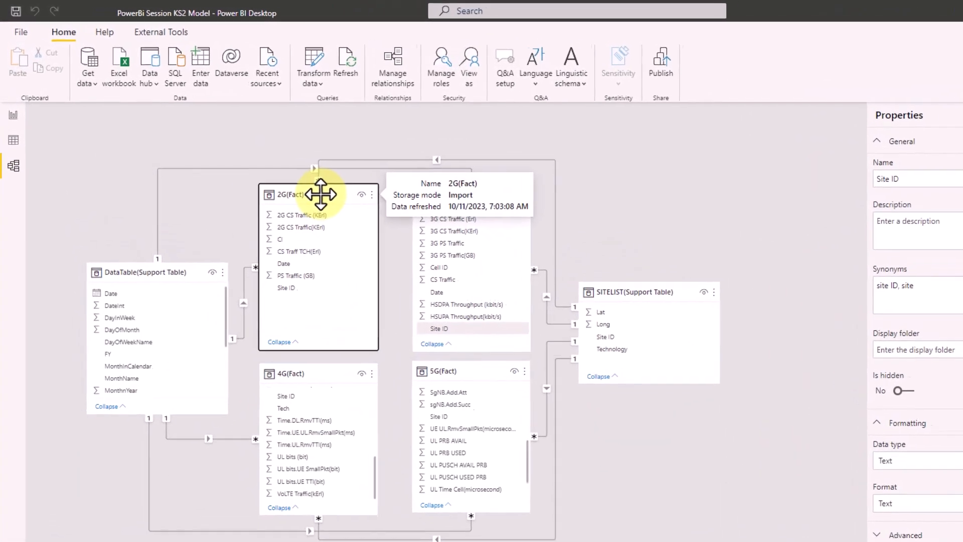
left_click(240, 153)
left_click(417, 74)
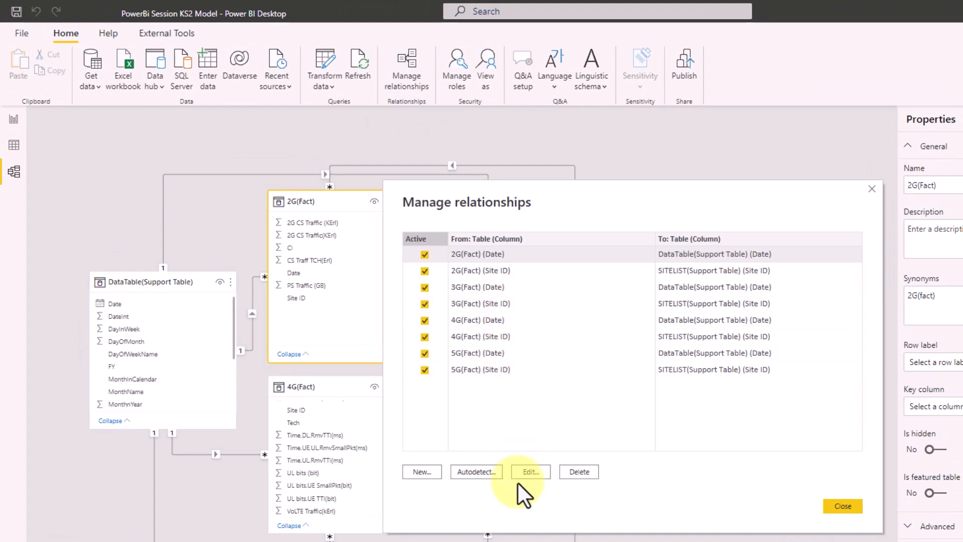
left_click(533, 478)
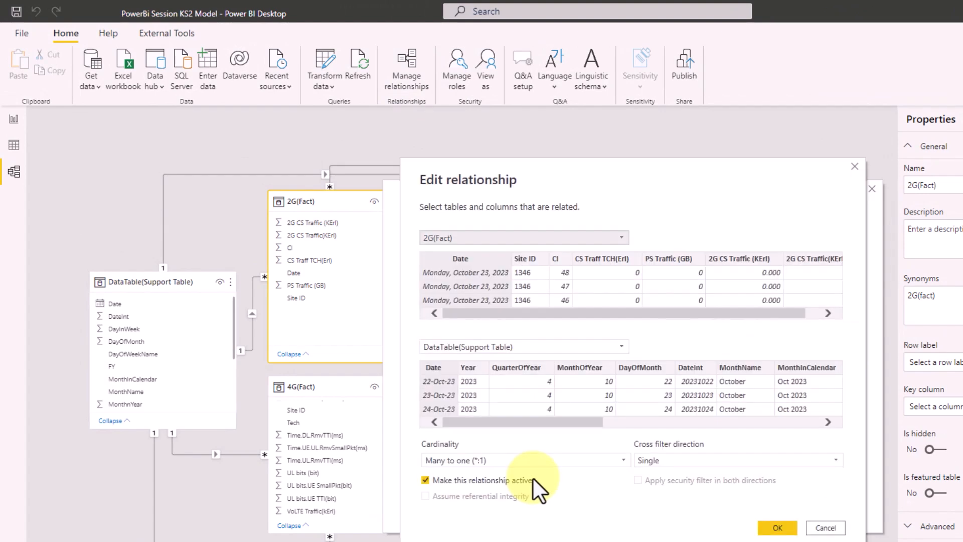
left_click(472, 461)
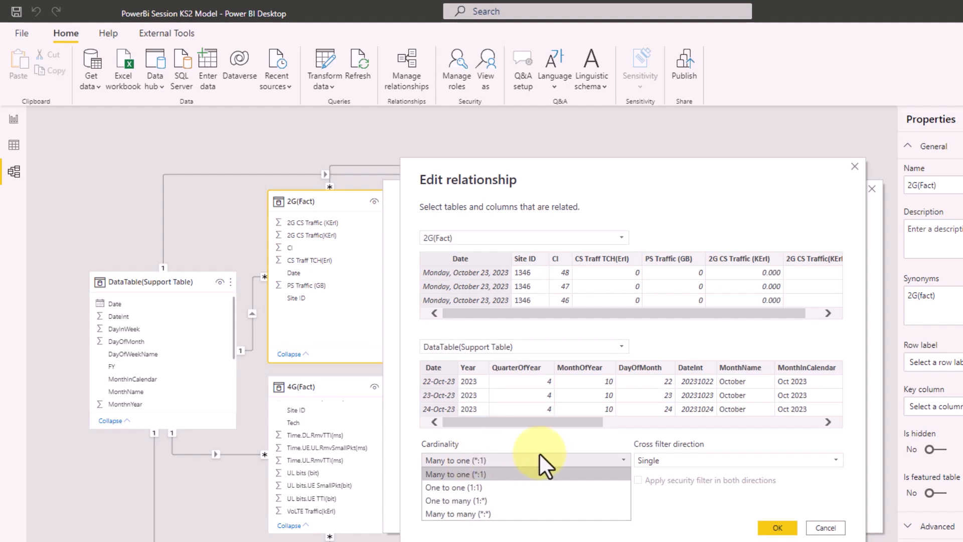
left_click(653, 489)
left_click(698, 464)
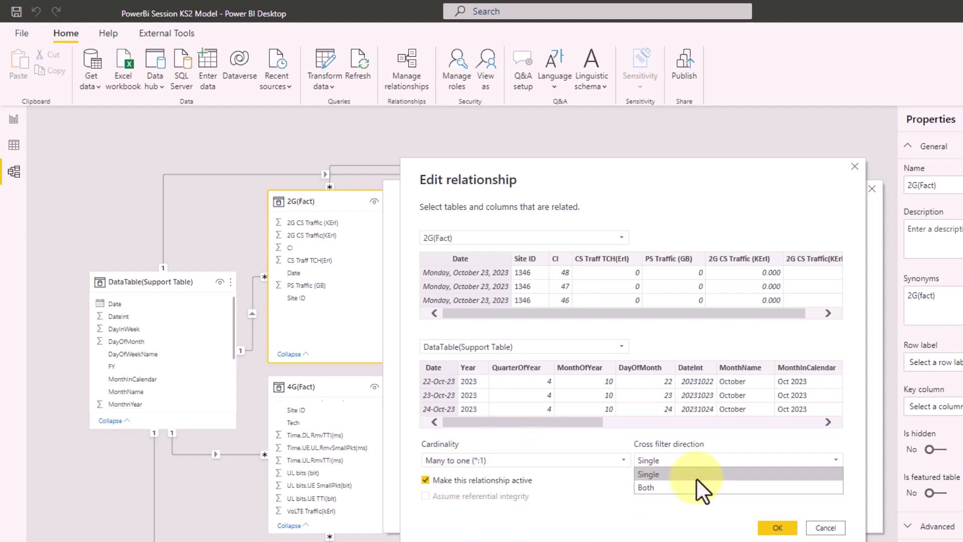
left_click(662, 515)
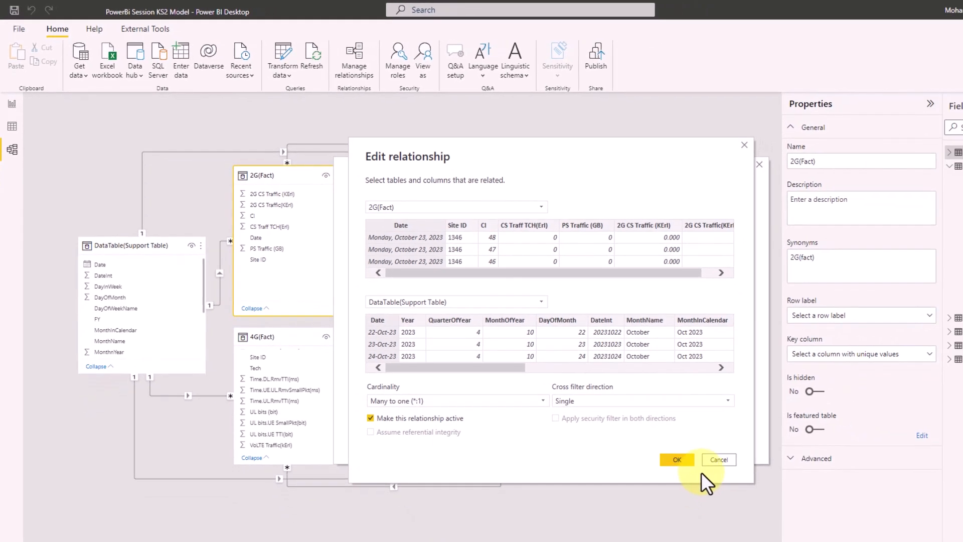
left_click(709, 462)
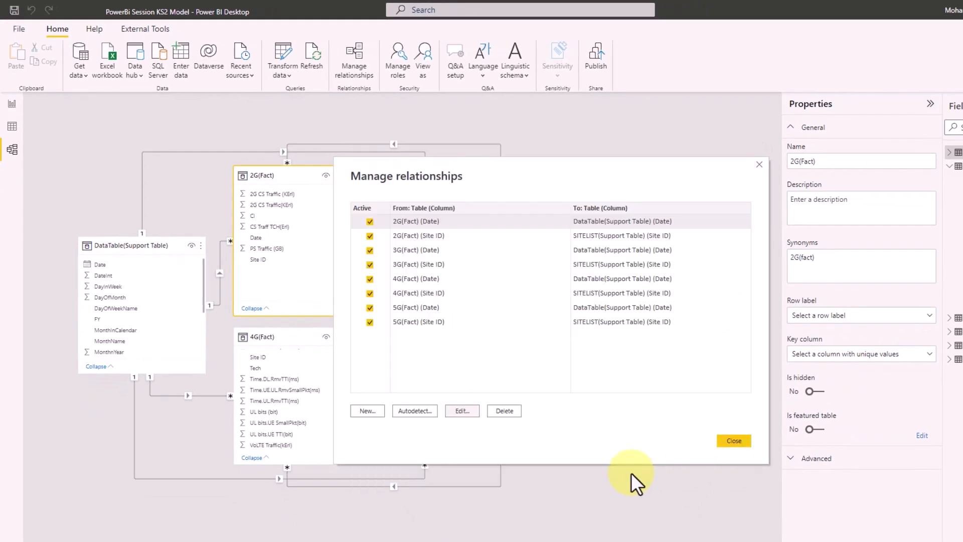
left_click(743, 440)
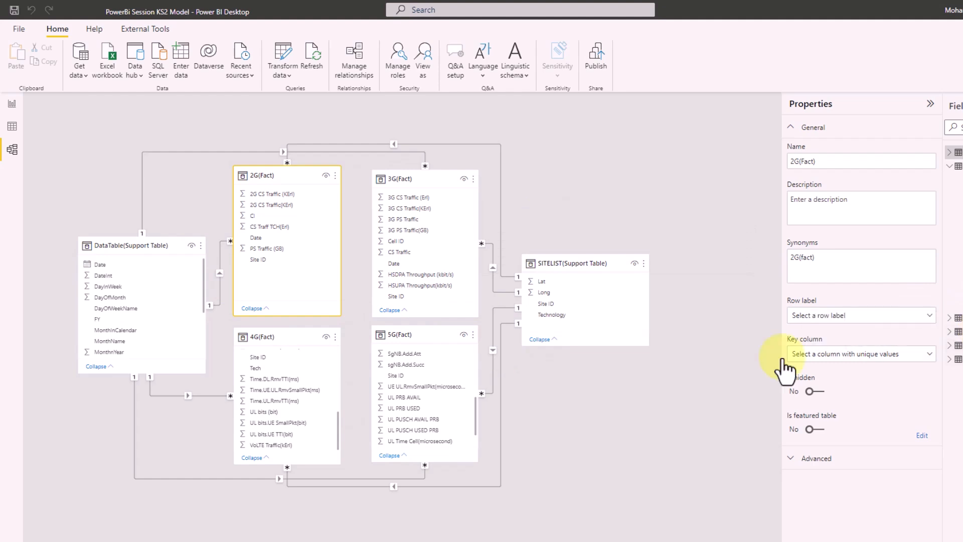
- Go to the Report view page with the site count cards, briefly checking the model diagram
left_click(14, 106)
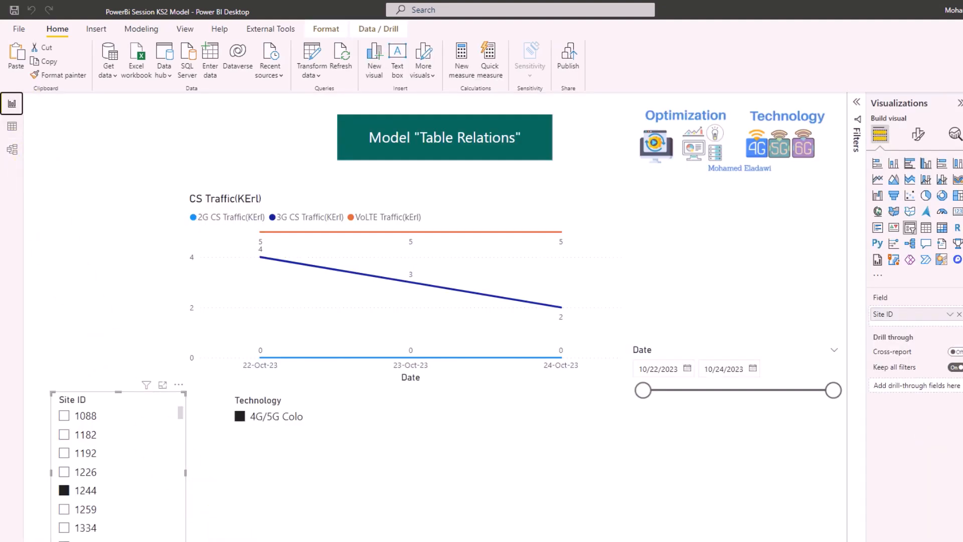
left_click(301, 541)
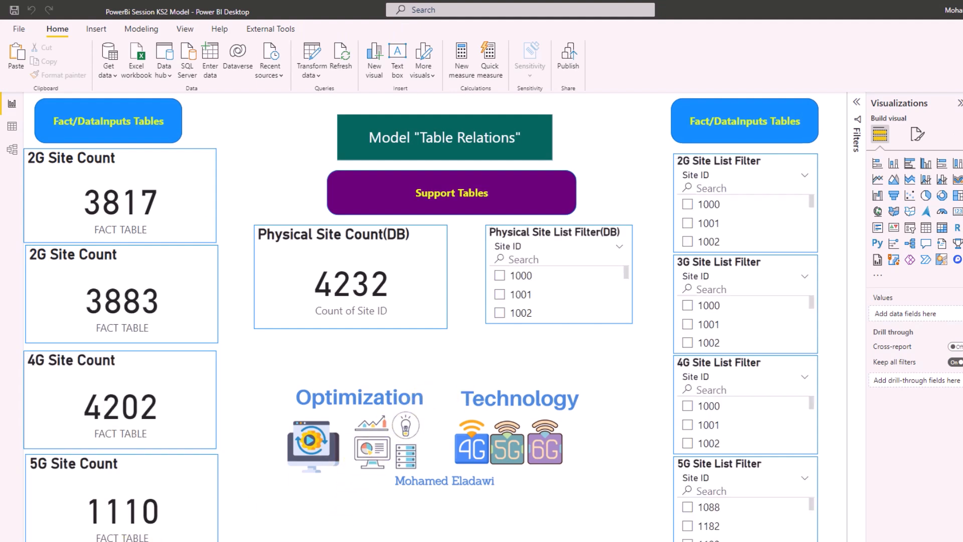
left_click(12, 149)
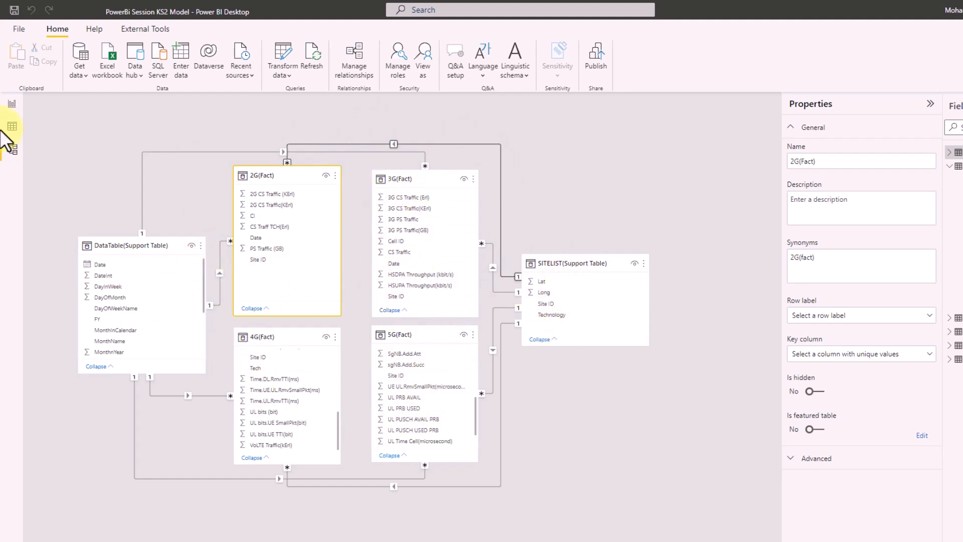
left_click(11, 104)
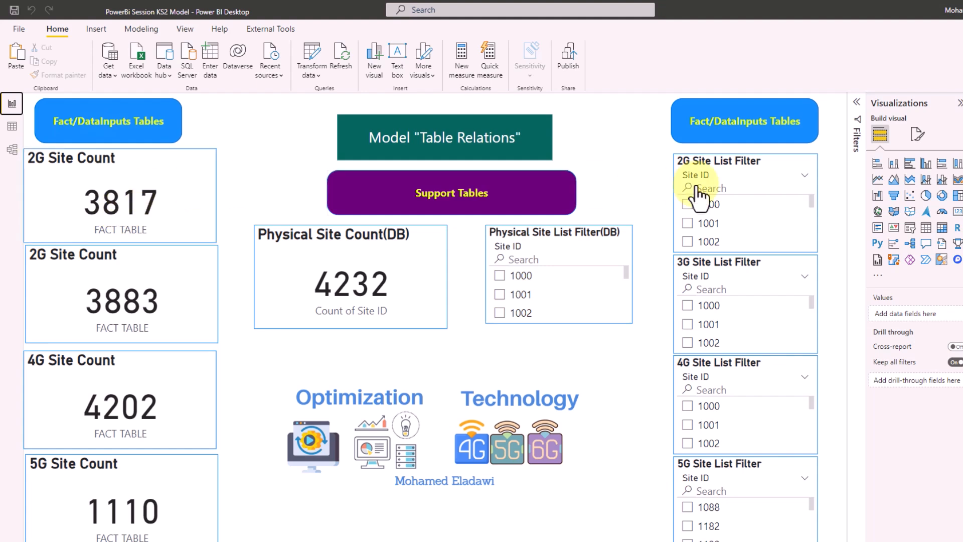
- Change the second card's title text from '2G Site Count' to '3G Site Count'
left_click(142, 154)
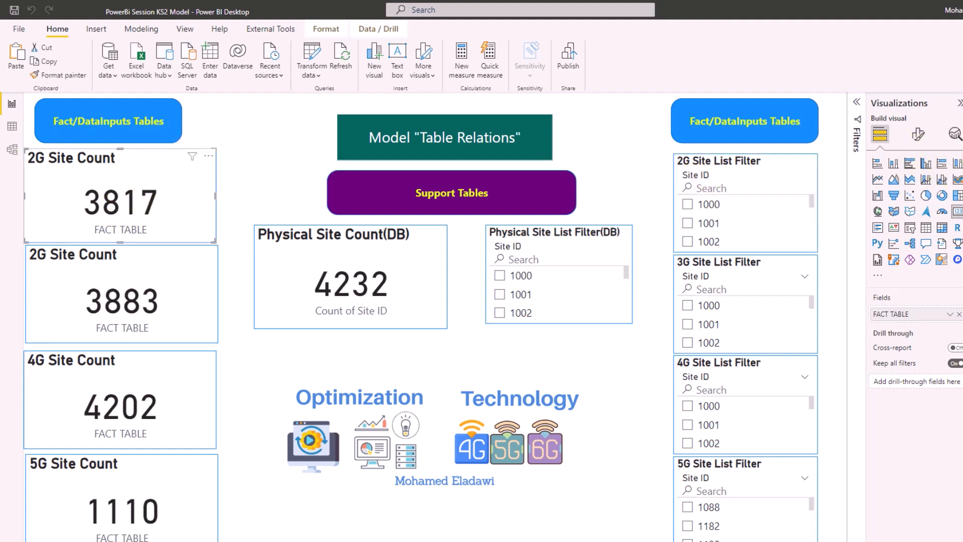
left_click(950, 314)
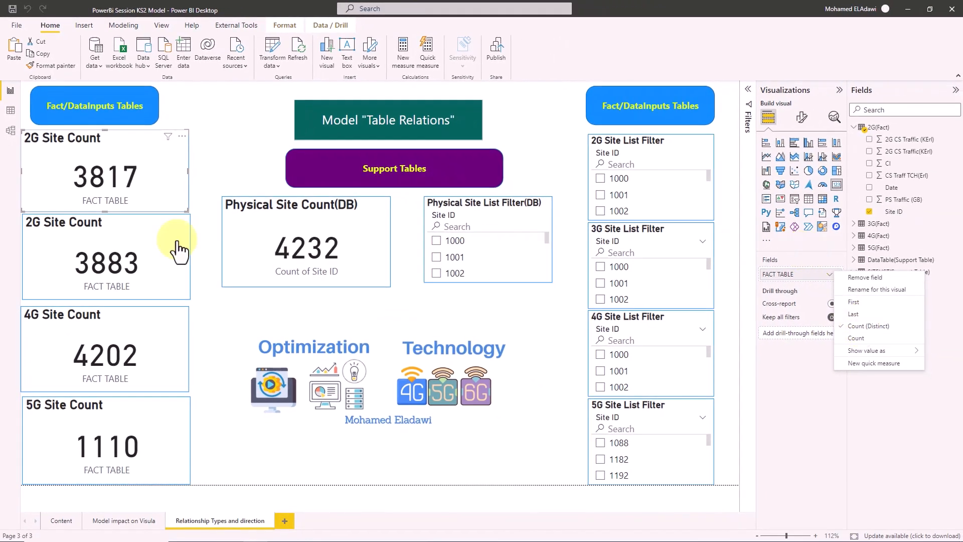
left_click(376, 256)
left_click(161, 241)
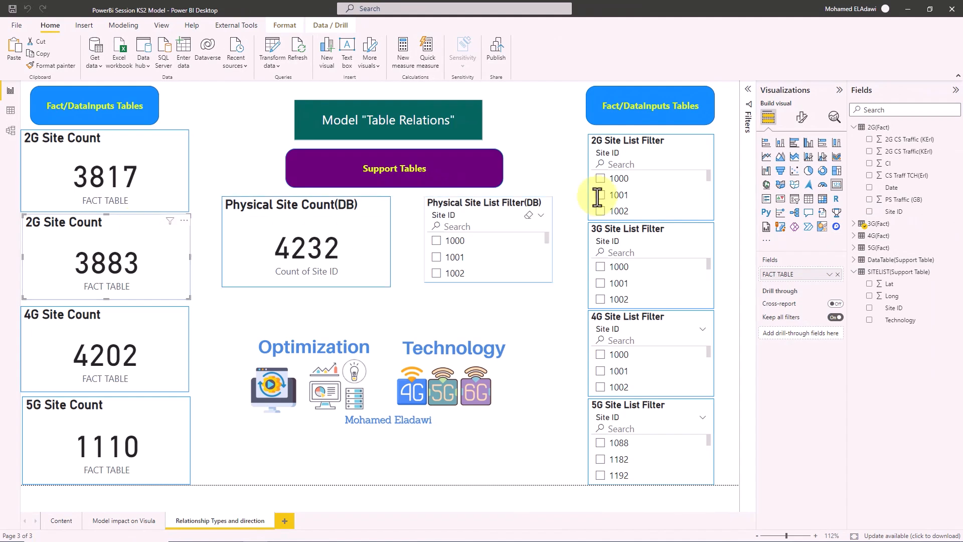
left_click(802, 119)
left_click(801, 163)
left_click(795, 208)
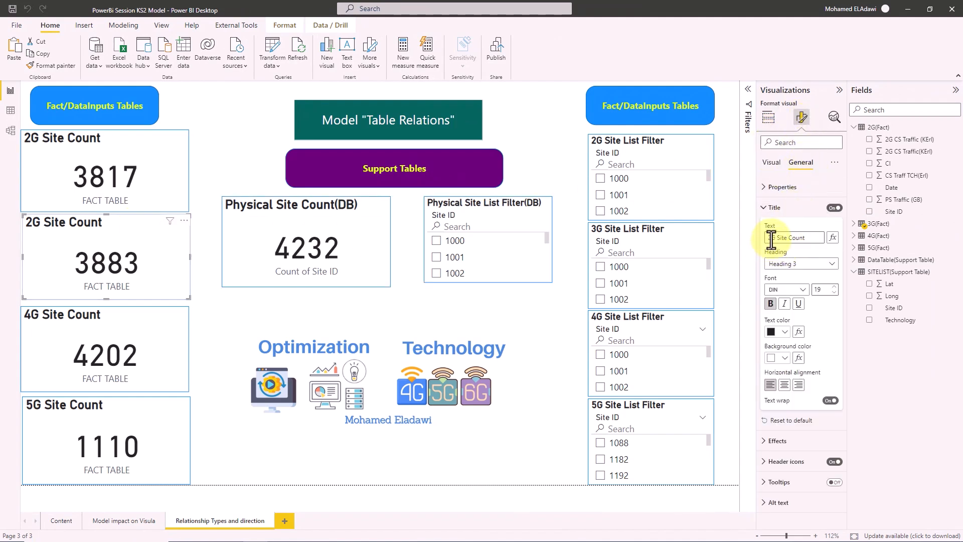
type("3")
left_click(93, 261)
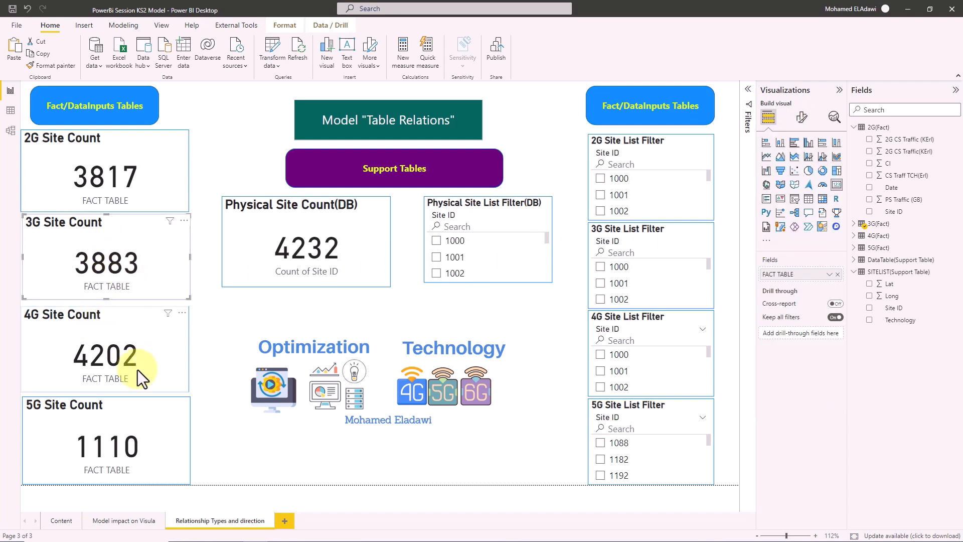
left_click(358, 224)
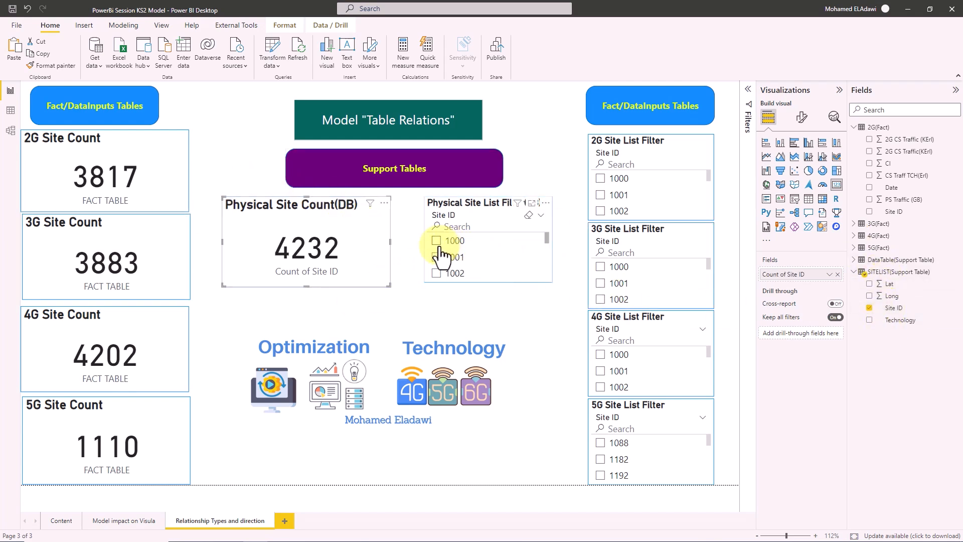
- Test site filters 1000 and 1017 in the Physical Site List slicer, nudge the card left, then clear 1017
left_click(476, 196)
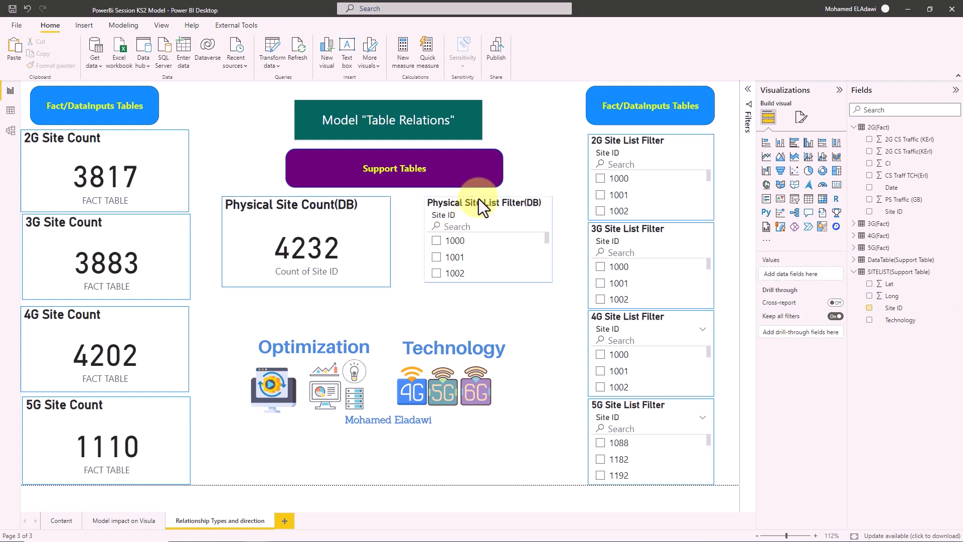
left_click(456, 201)
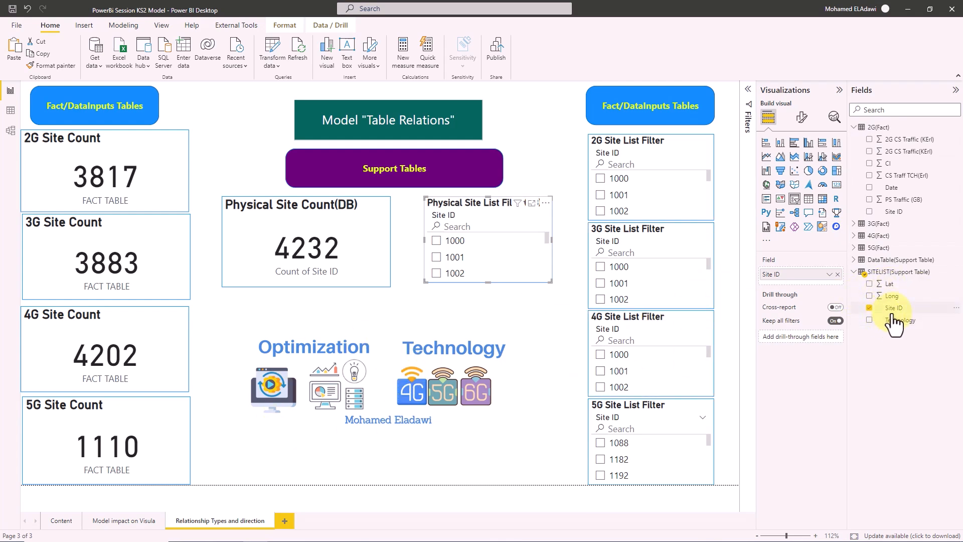
left_click(436, 241)
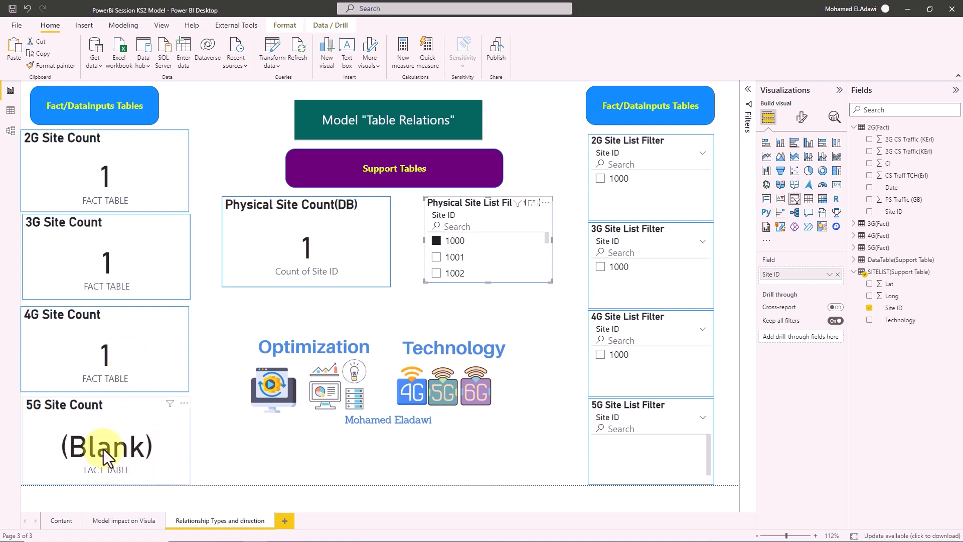
left_click(438, 240)
scroll(441, 261, "down", 5)
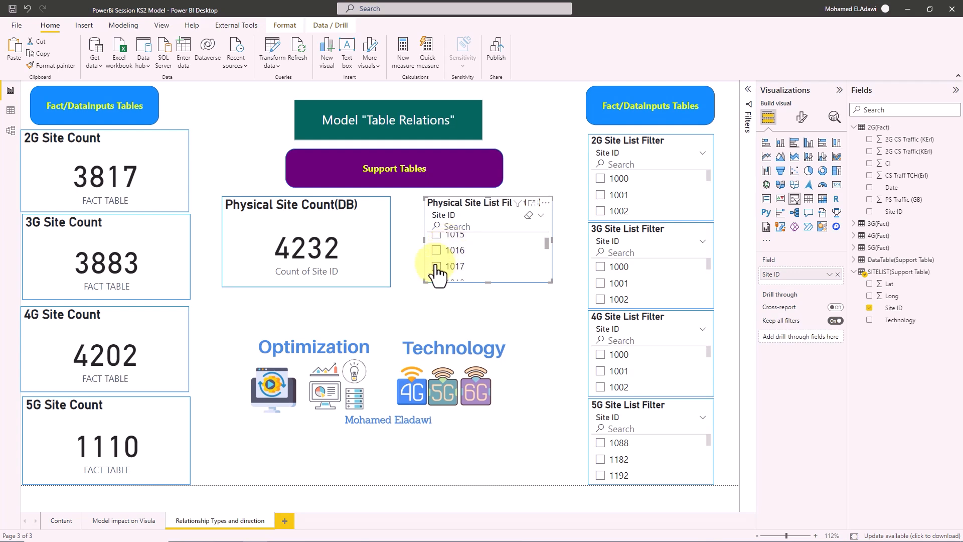
left_click(436, 266)
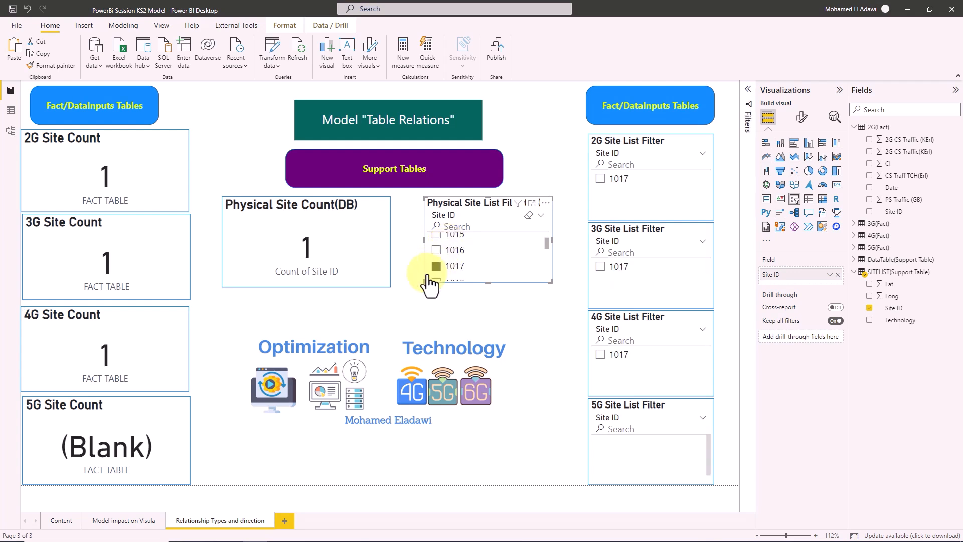
left_click_drag(369, 222, 351, 221)
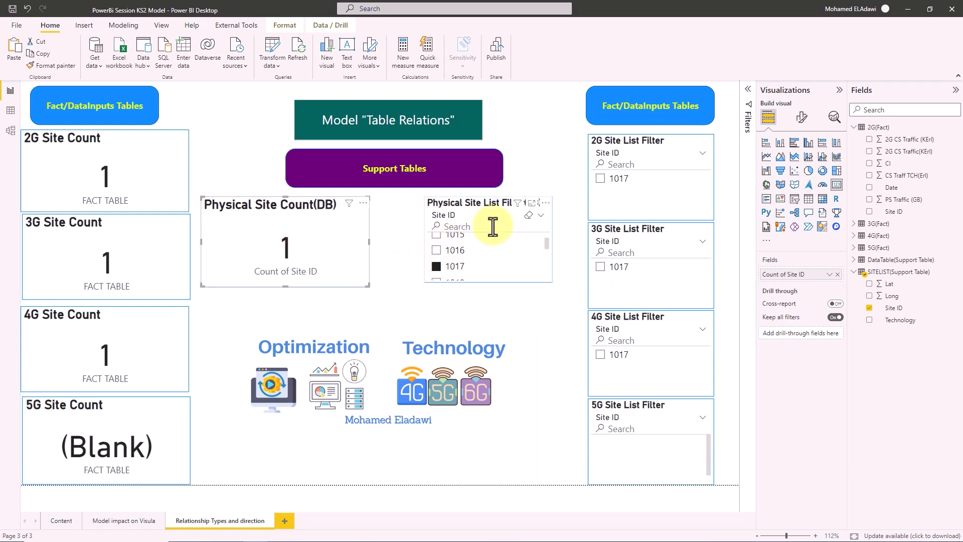
left_click(436, 265)
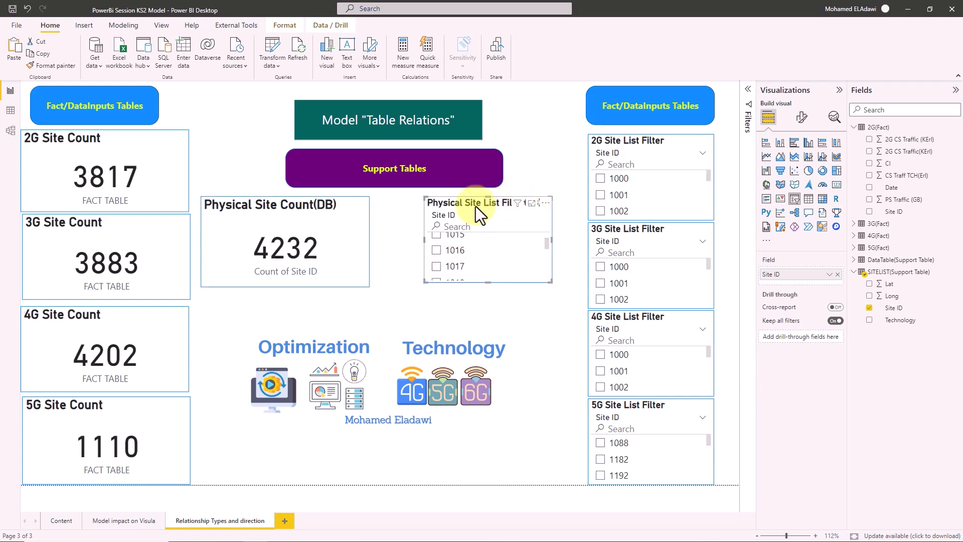
- Move the Physical Site List slicer further left and make it narrower
left_click_drag(432, 206, 388, 206)
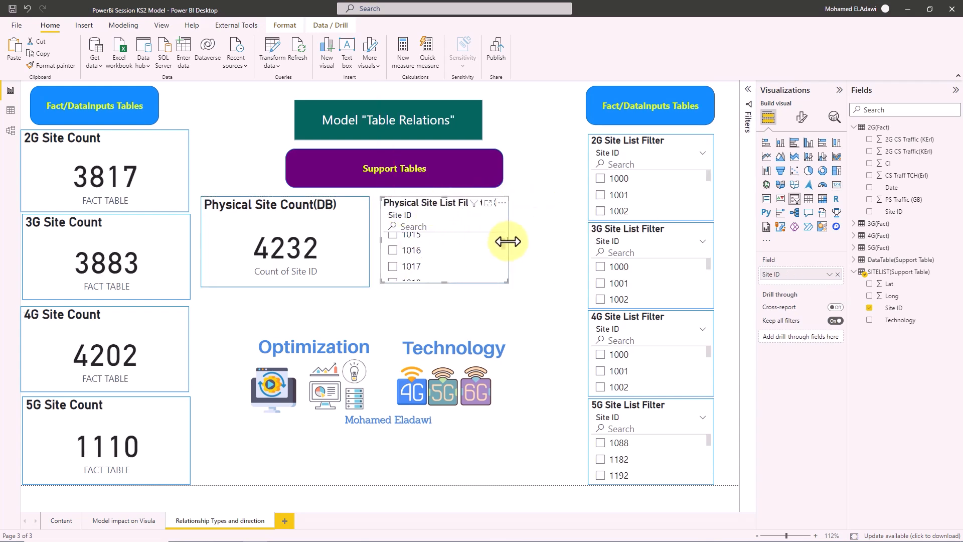
left_click_drag(508, 242, 466, 241)
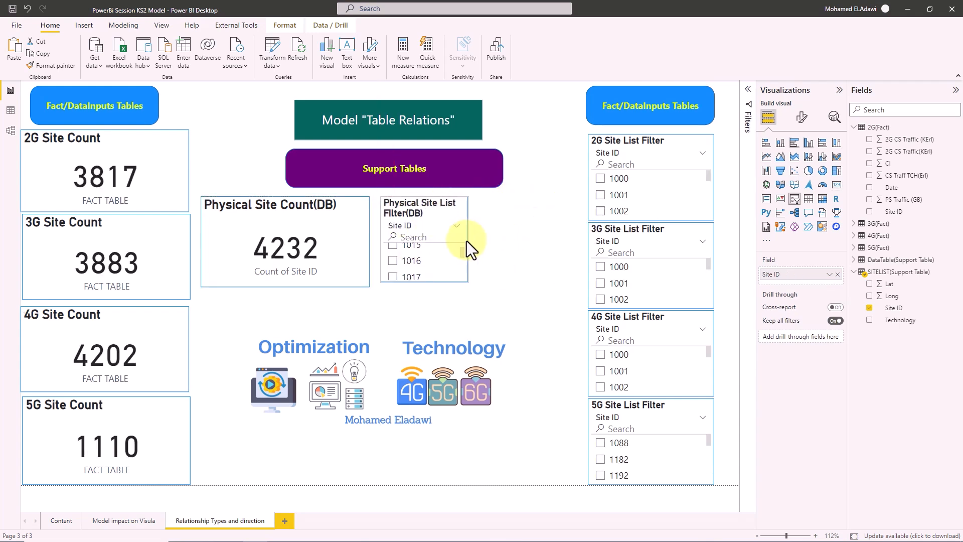
left_click(527, 250)
left_click(427, 214)
- Paste a copy of the slicer to its right and switch its field from Site ID to SITELIST Technology
key("ctrl+c")
key("ctrl+v")
left_click_drag(411, 222, 508, 215)
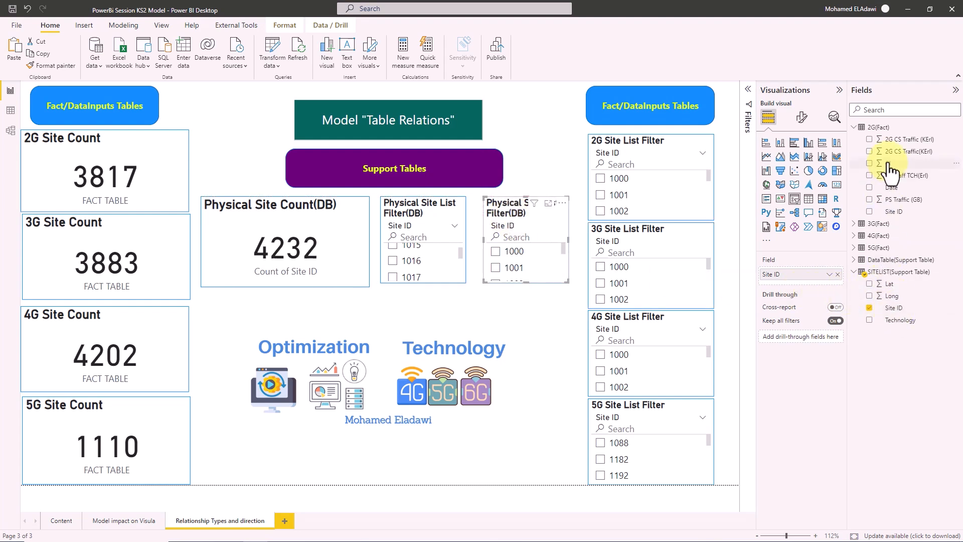
left_click(870, 308)
left_click_drag(893, 321, 783, 277)
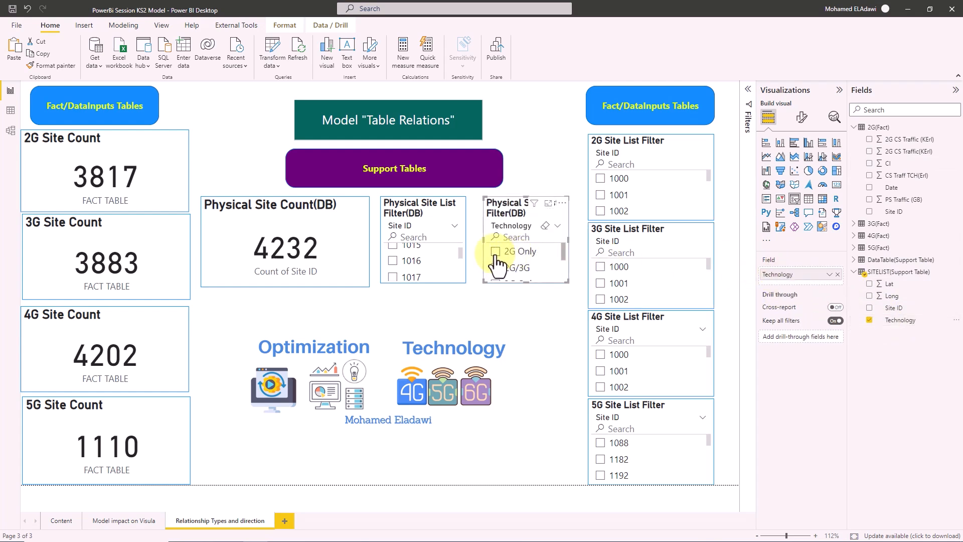
left_click(496, 253)
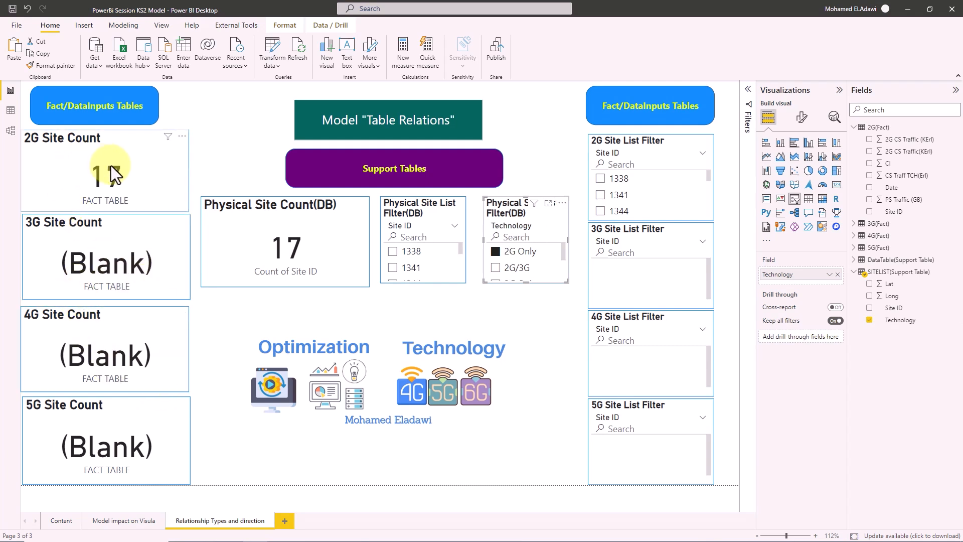
scroll(494, 251, "down", 2)
scroll(517, 273, "up", 2)
left_click(513, 256)
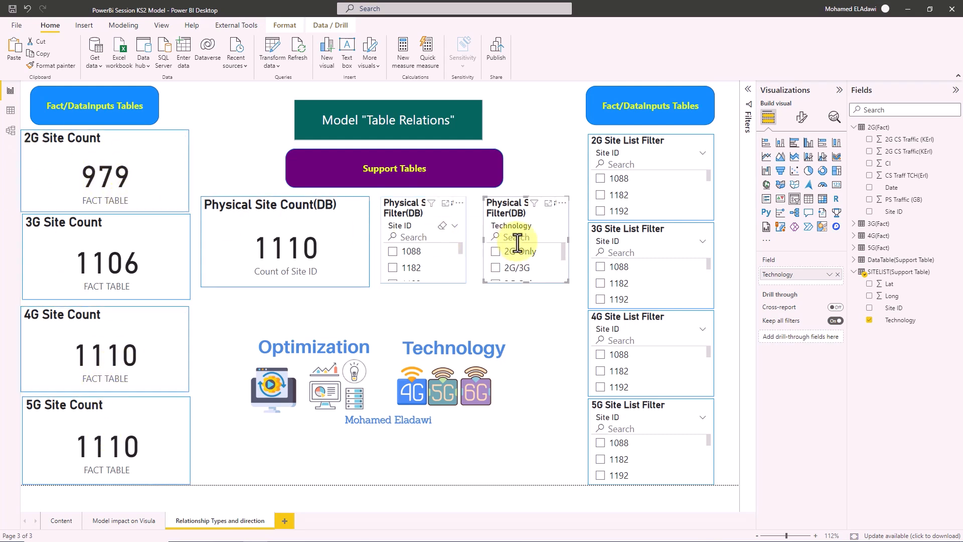
left_click(495, 268)
scroll(519, 271, "down", 1)
scroll(519, 273, "up", 1)
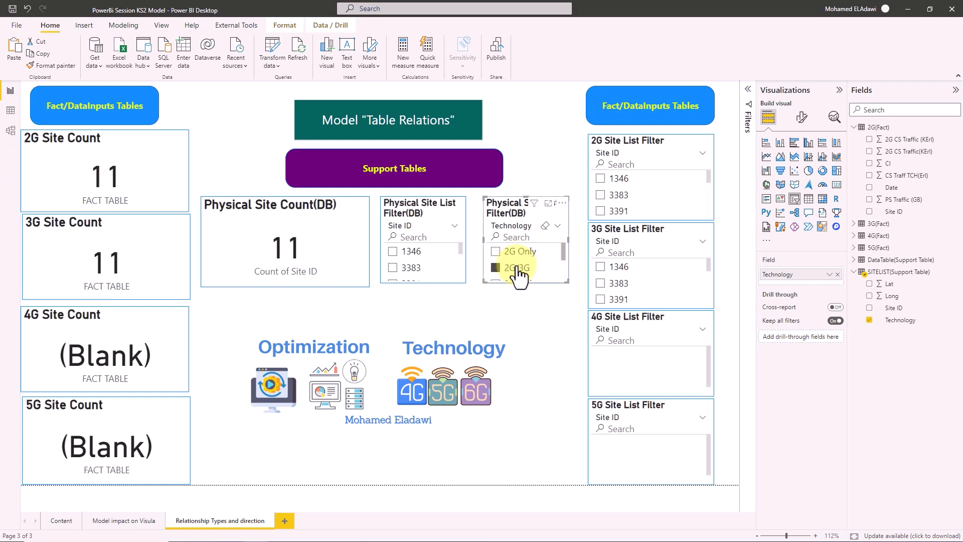
left_click(545, 225)
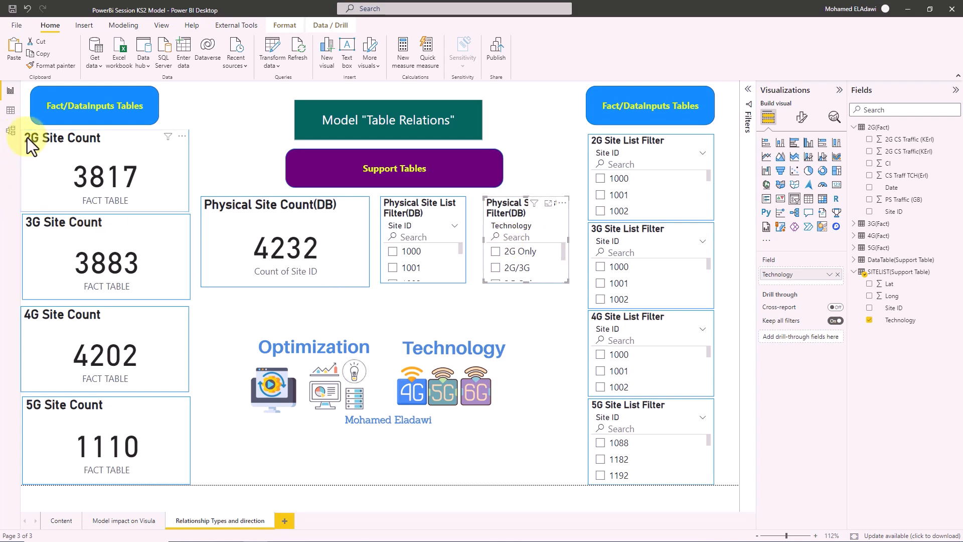
- In Model view, review the relationship list and make the SITELIST table card slightly taller
left_click(11, 131)
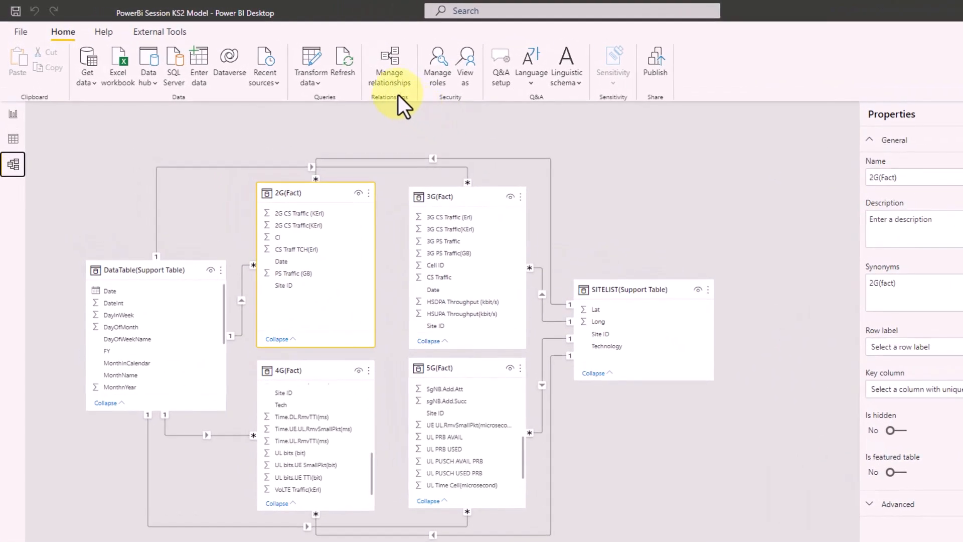
left_click(394, 84)
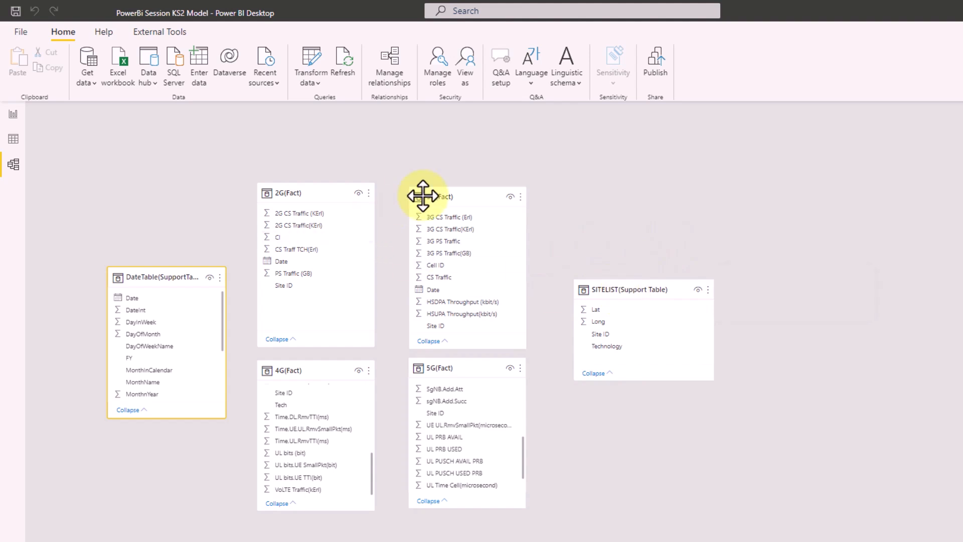
mouse_move(626, 291)
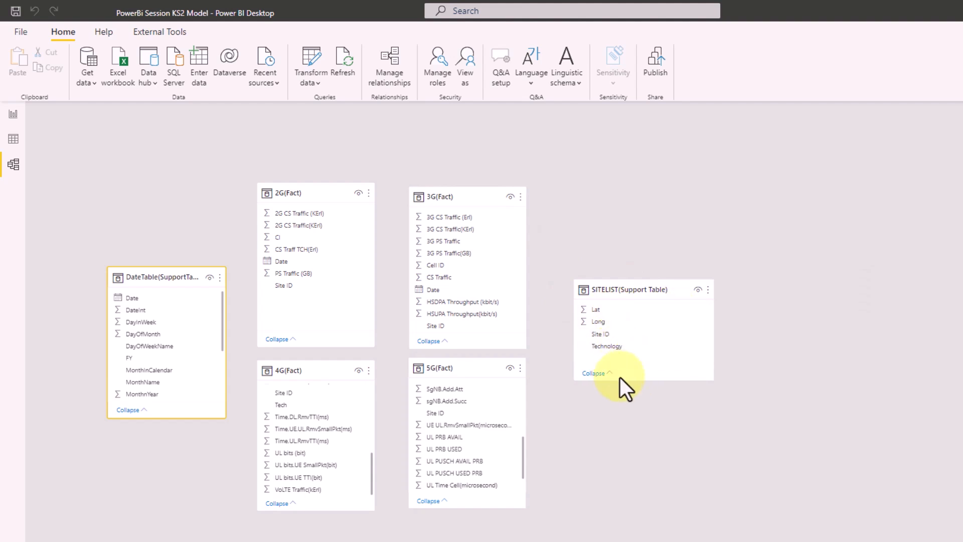
mouse_move(631, 379)
left_mouse_down()
mouse_move(630, 398)
mouse_move(621, 387)
left_mouse_up()
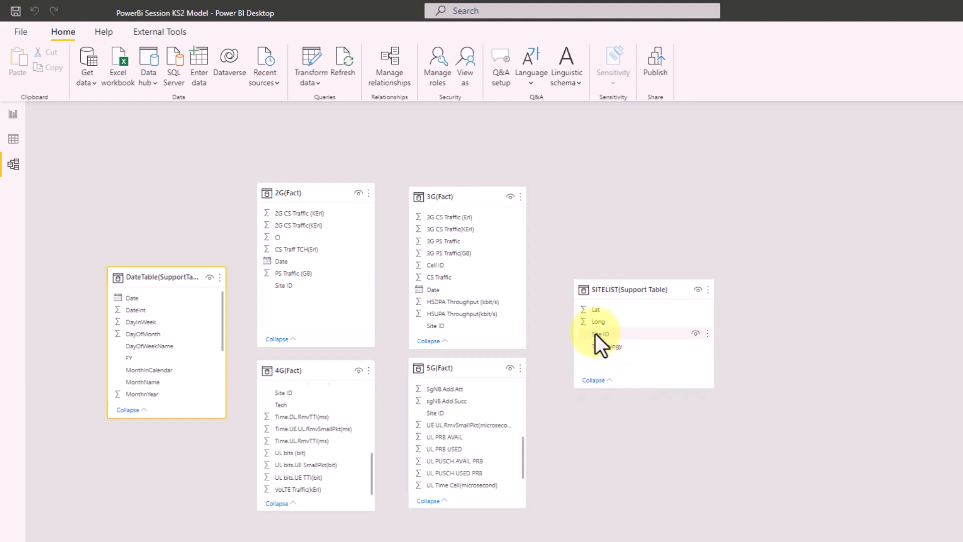
- Create a many-to-one 3G(Fact)–SITELIST(Support Table) relationship with Both cross filter direction, then return to the report
left_click(396, 73)
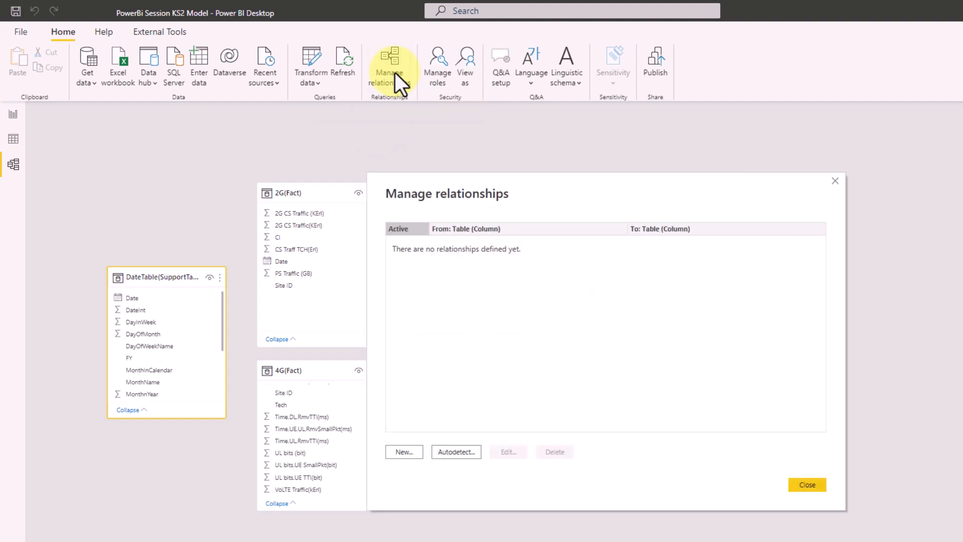
left_click(399, 458)
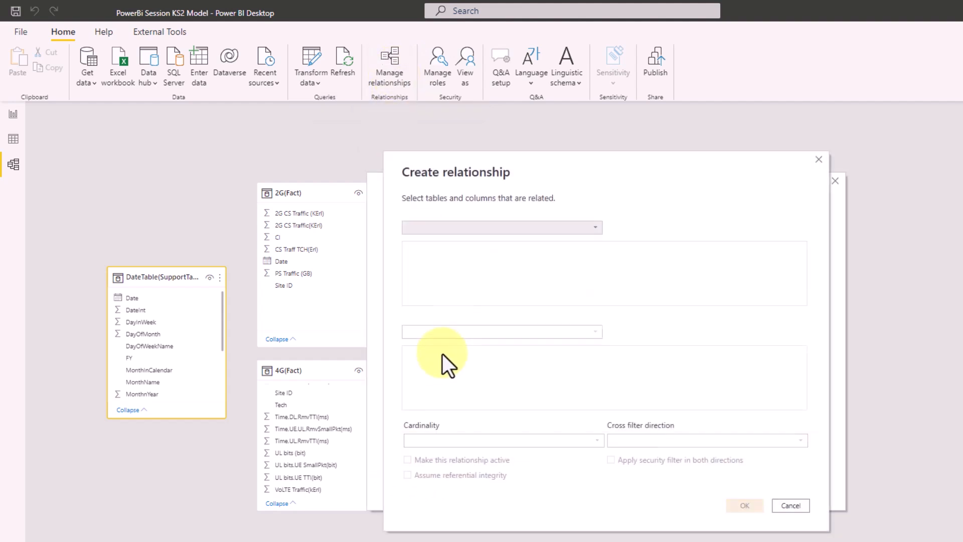
left_click(462, 229)
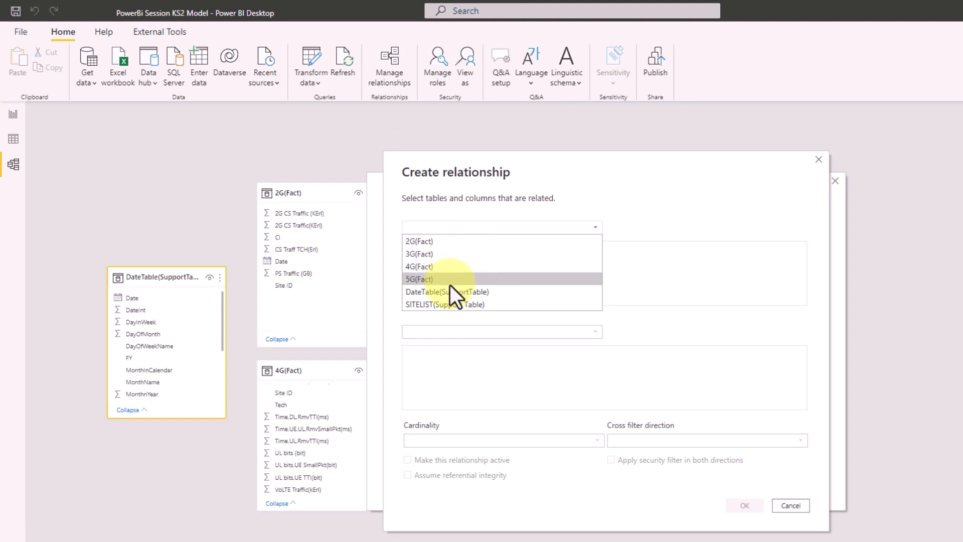
left_click(441, 253)
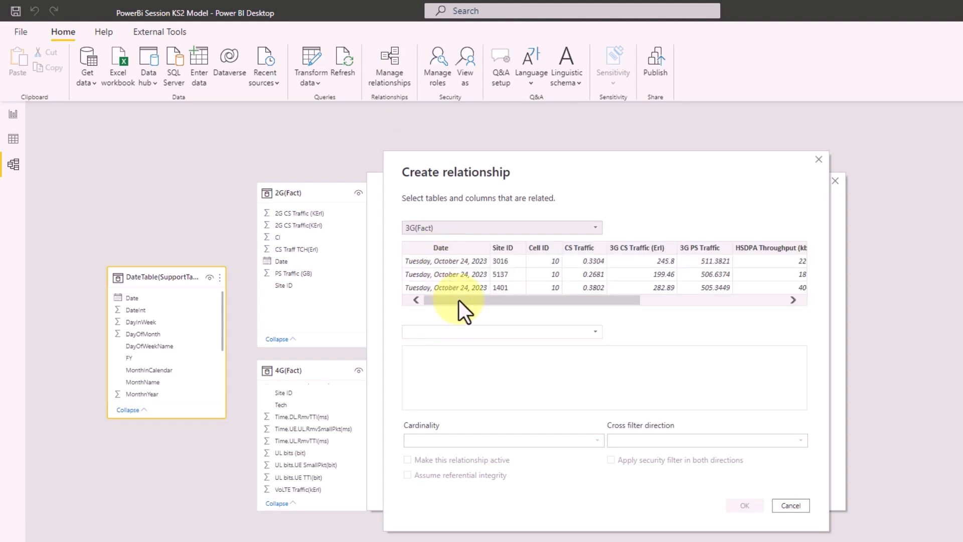
left_click(462, 332)
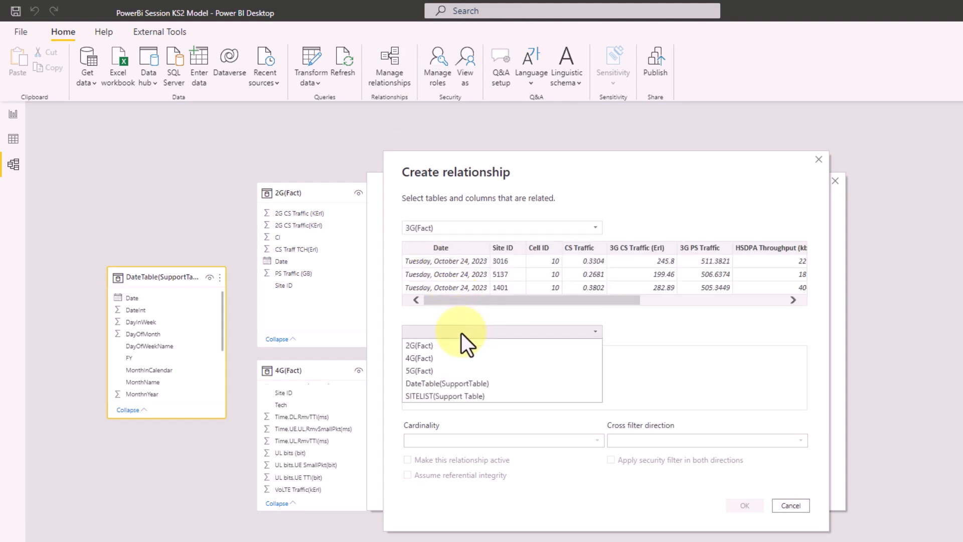
left_click(447, 397)
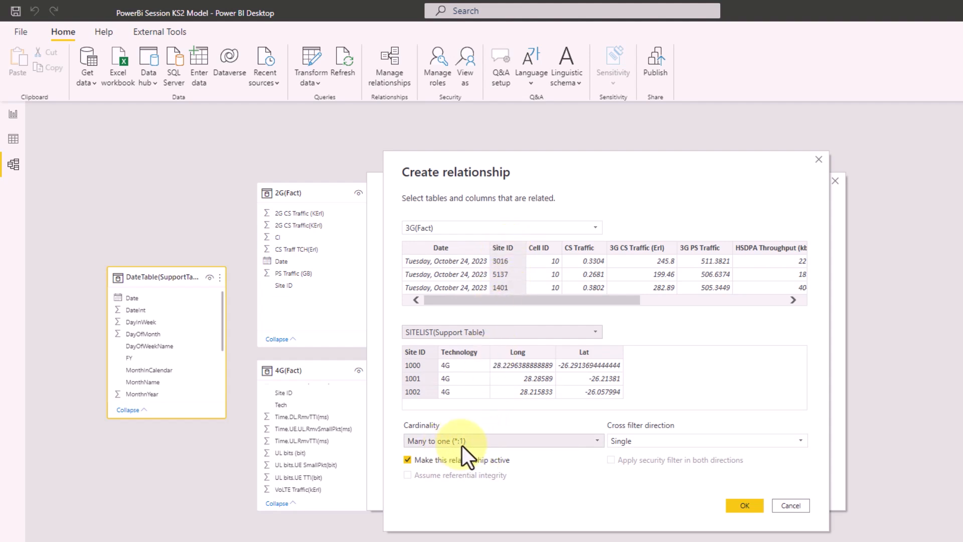
left_click(640, 442)
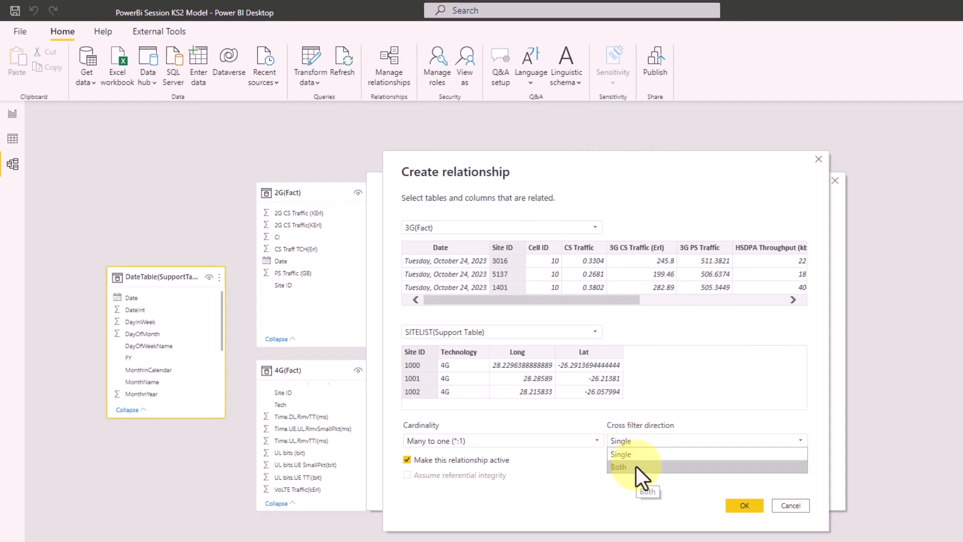
left_click(637, 466)
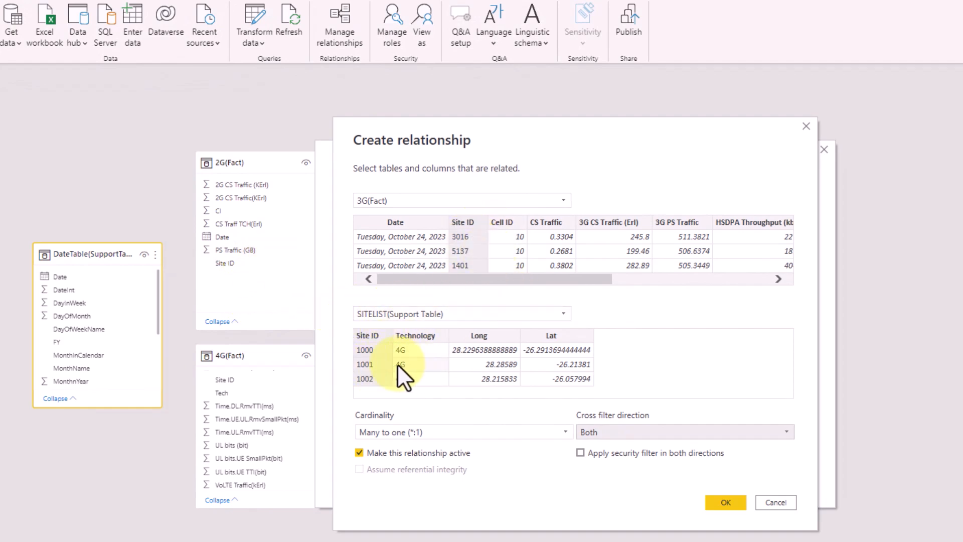
left_click(722, 502)
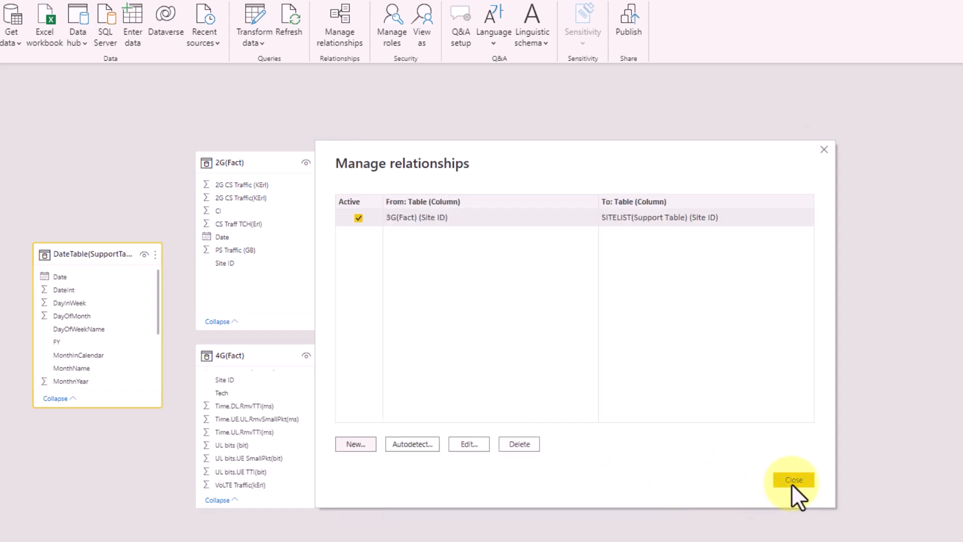
left_click(794, 480)
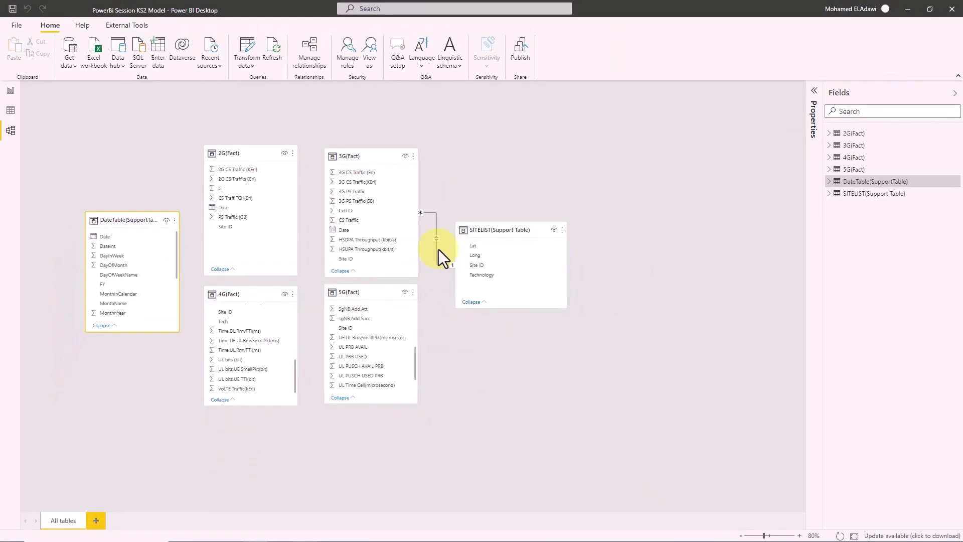
left_click(11, 89)
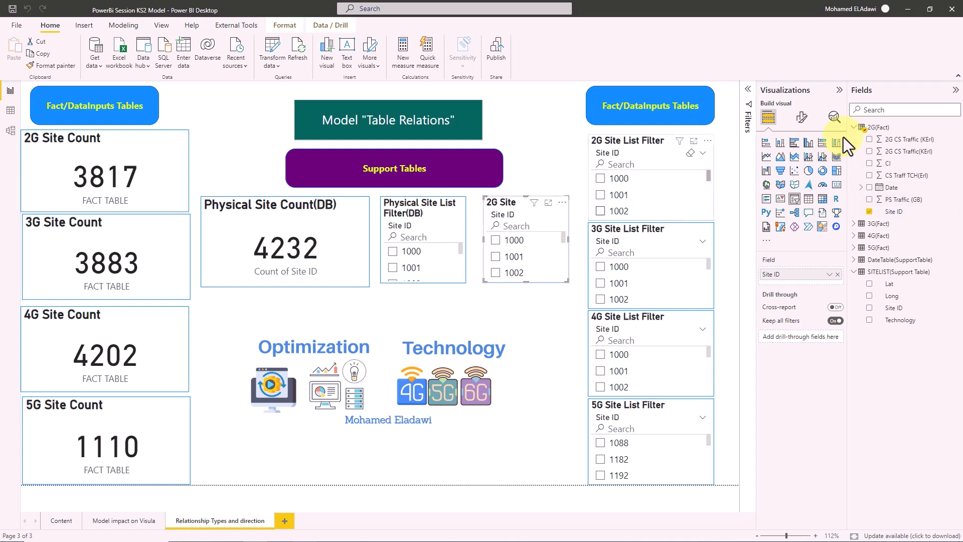
- Replace the new slicer's Site ID field with 3G(Fact) Site ID so it lists 3G sites
left_click(801, 117)
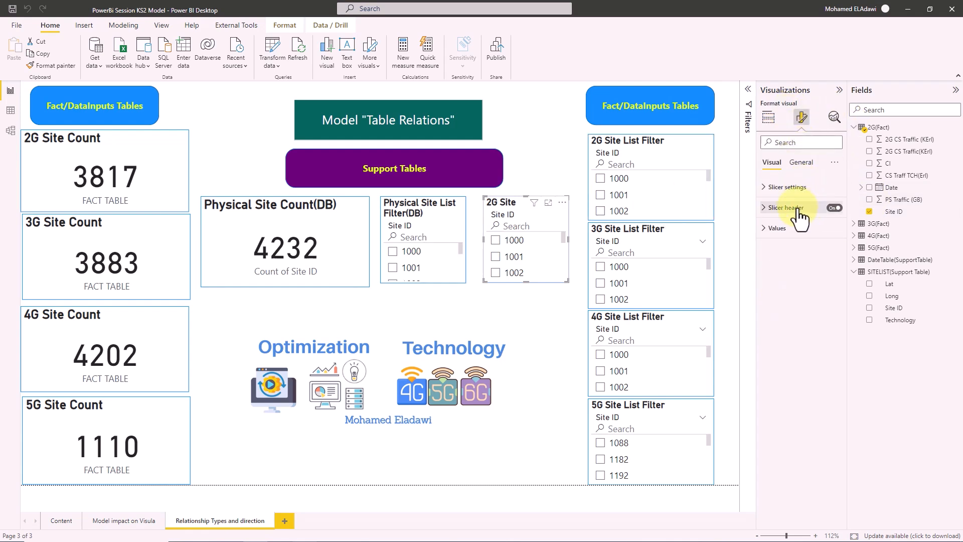
left_click(796, 189)
left_click(788, 187)
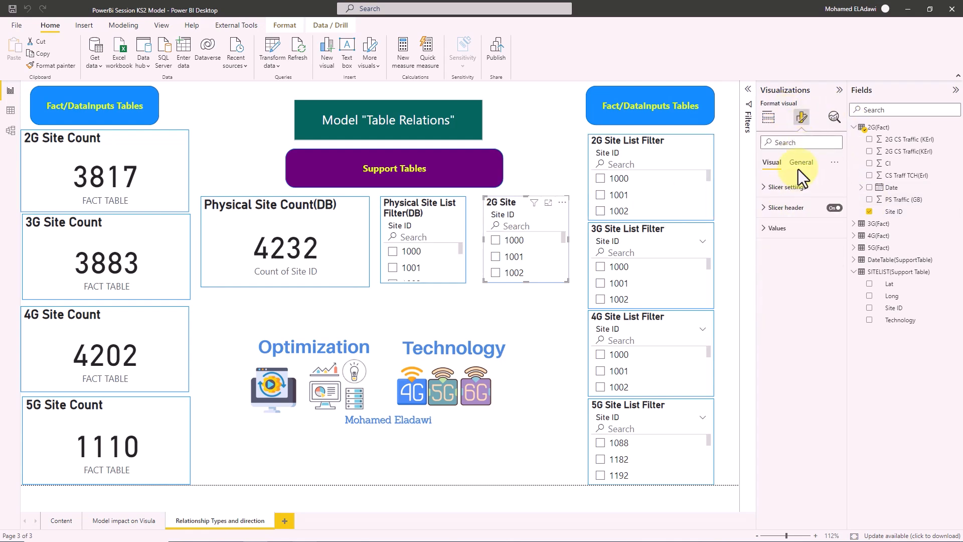
left_click(801, 163)
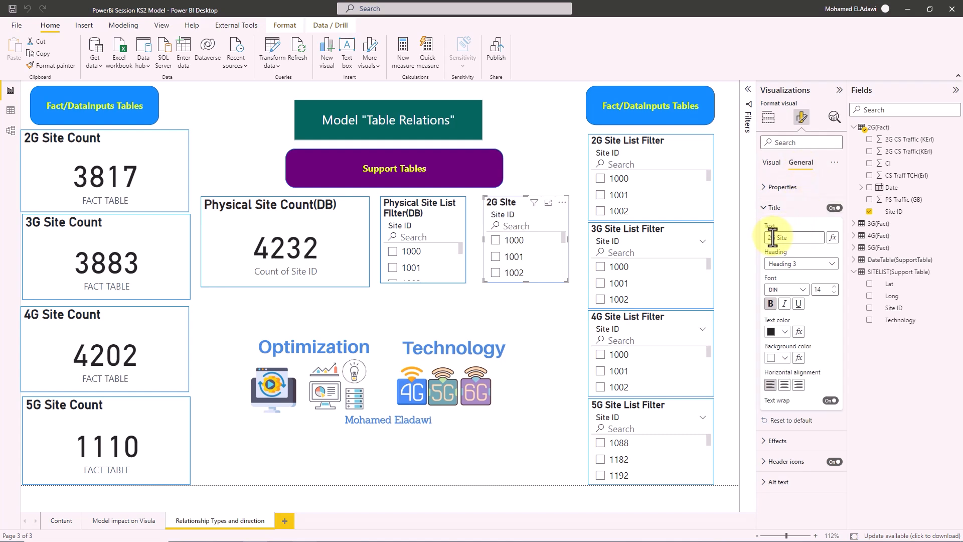
left_click(771, 123)
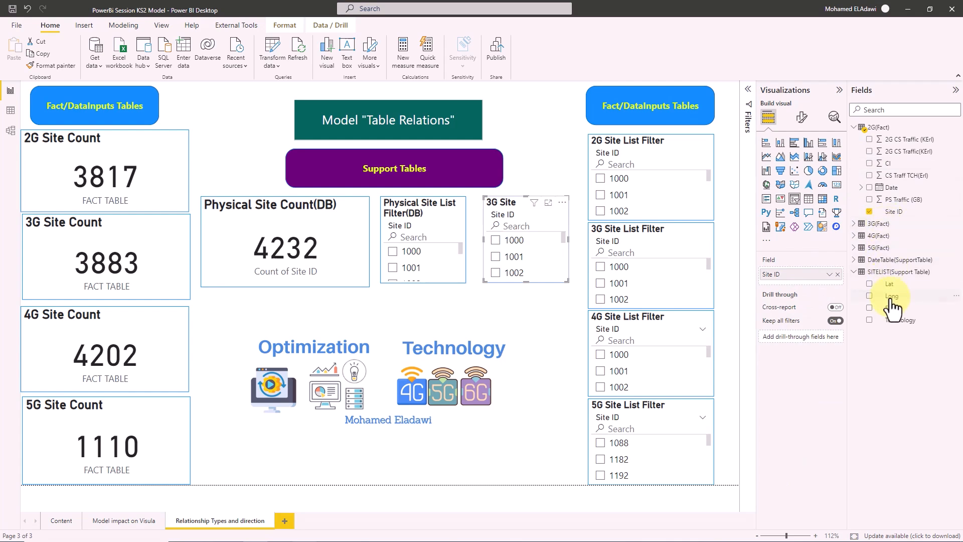
left_click(838, 274)
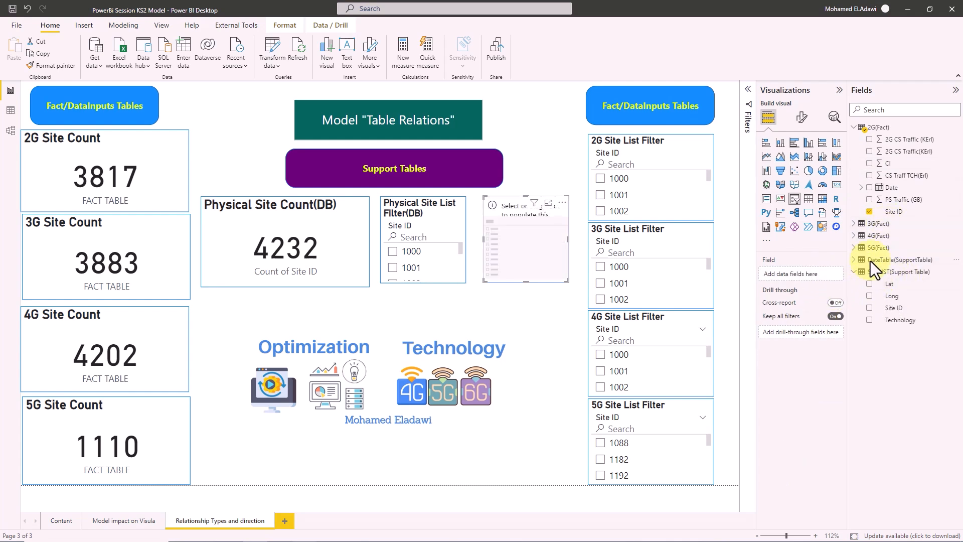
left_click(859, 224)
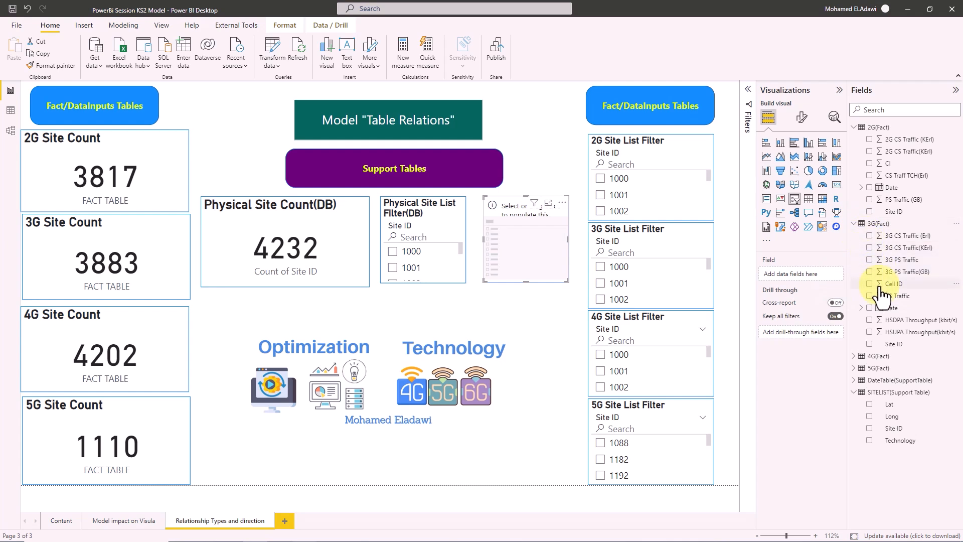
left_click_drag(887, 344, 800, 274)
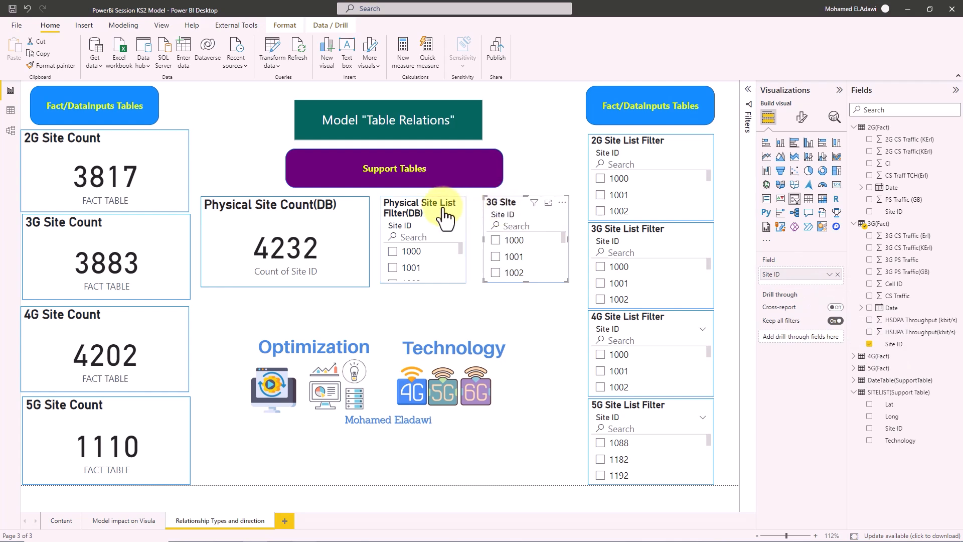
- Tick and clear site 1000 in the Physical Site List and 3G Site slicers, then view the model diagram
left_click(399, 206)
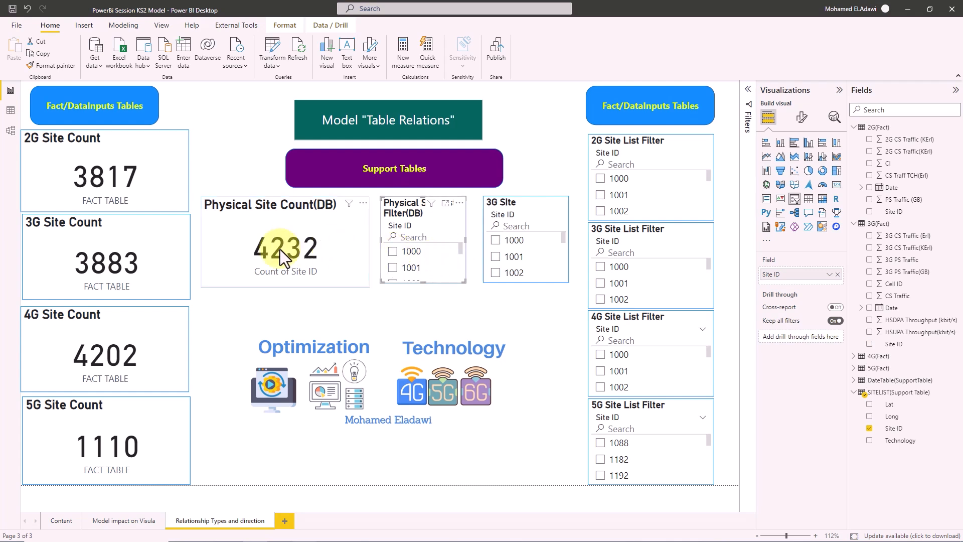
left_click(262, 227)
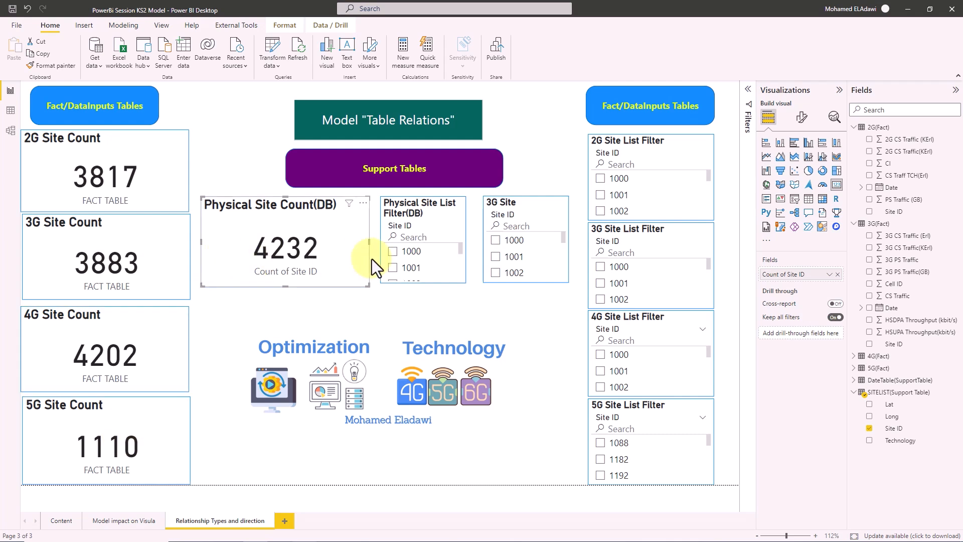
left_click(395, 252)
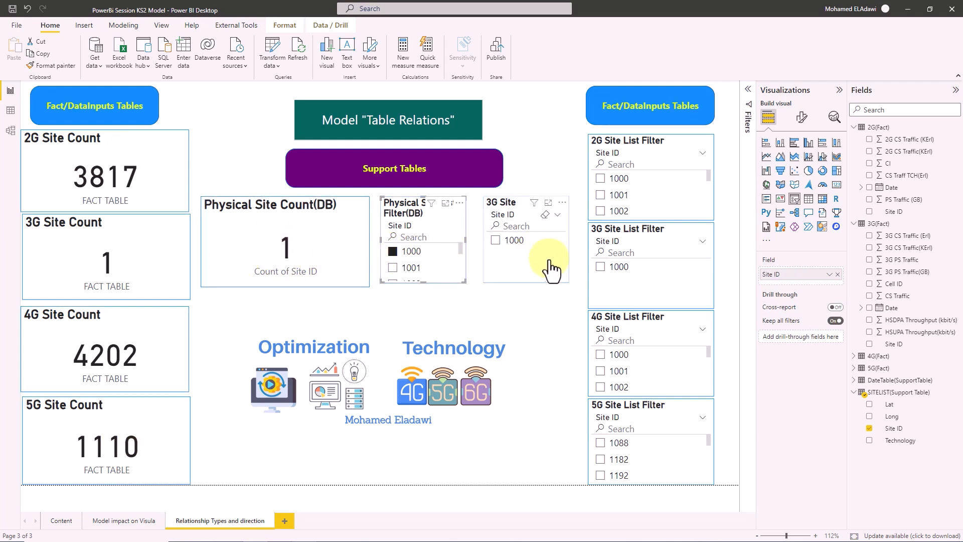
left_click(394, 252)
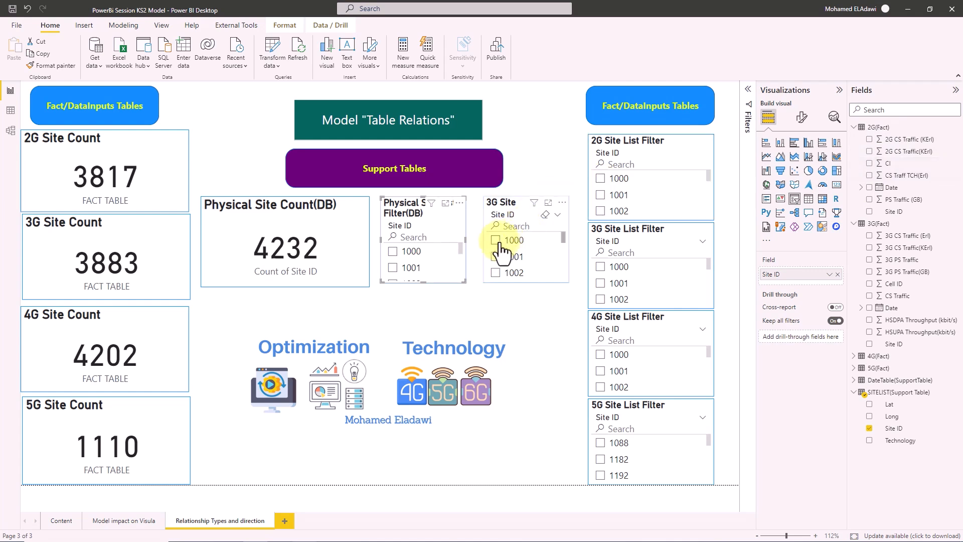
left_click(516, 202)
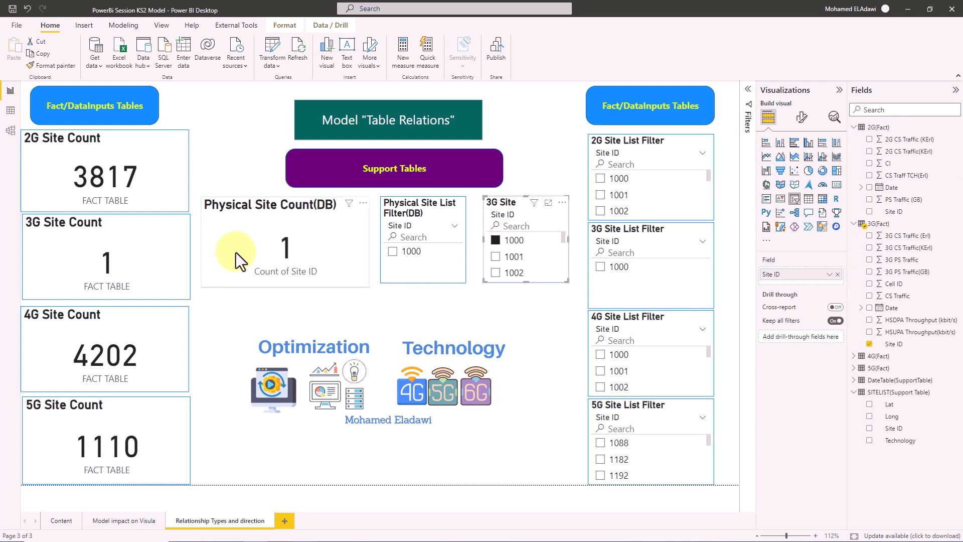
left_click(497, 241)
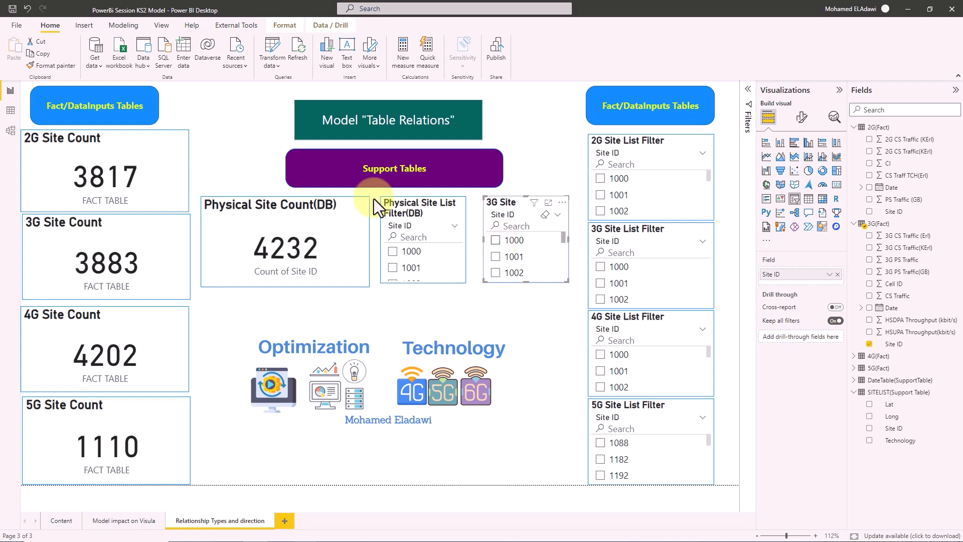
left_click(11, 132)
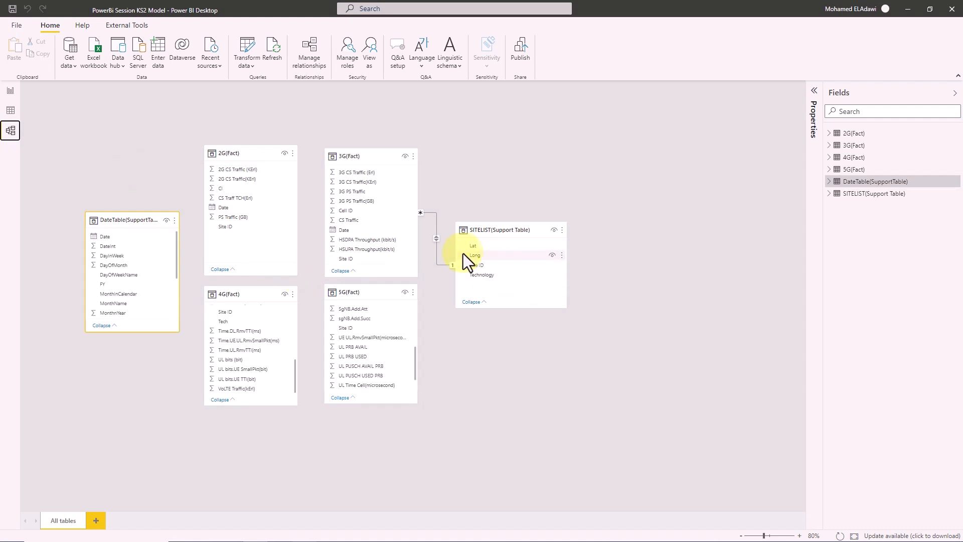
- Edit the 3G(Fact)–SITELIST relationship and try One to one (1:1) cardinality, which is flagged invalid
left_click(301, 57)
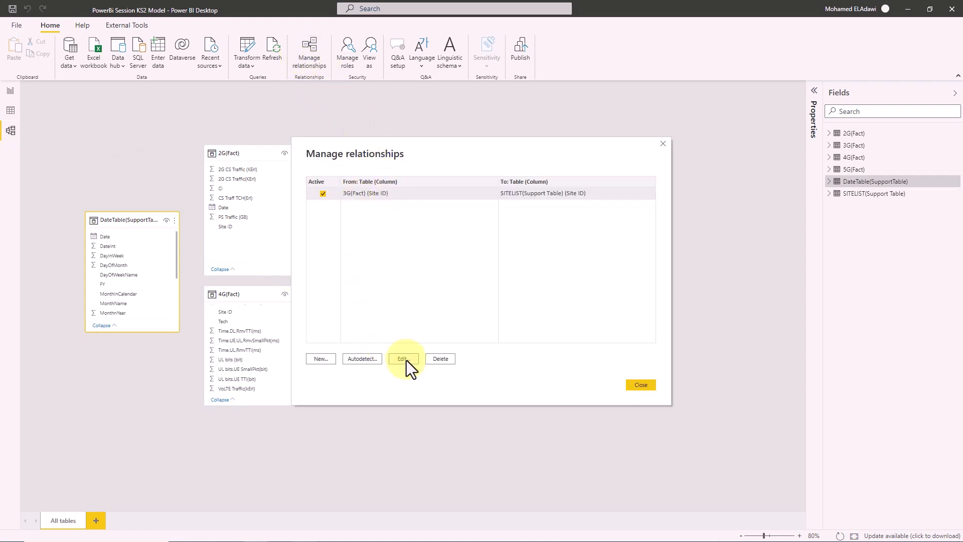
left_click(406, 360)
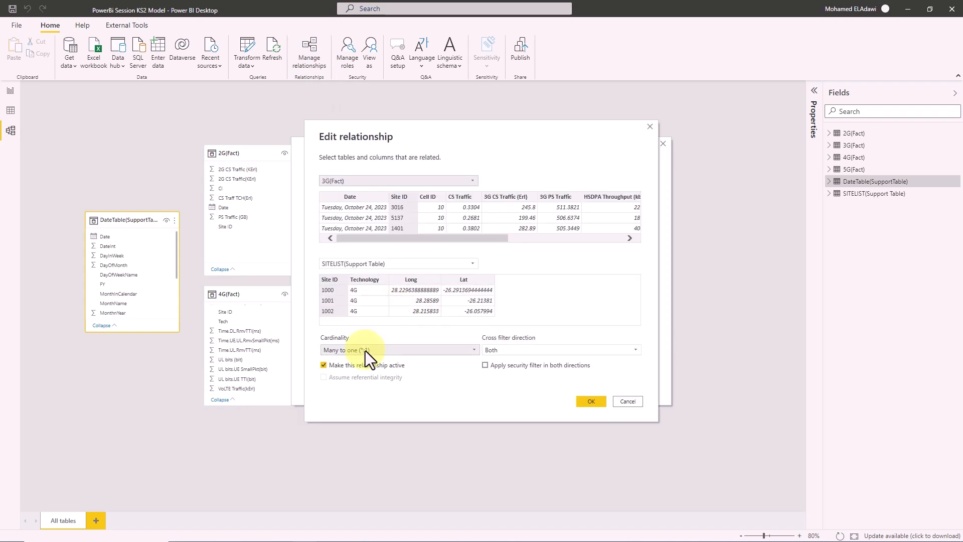
left_click(365, 350)
left_click(370, 371)
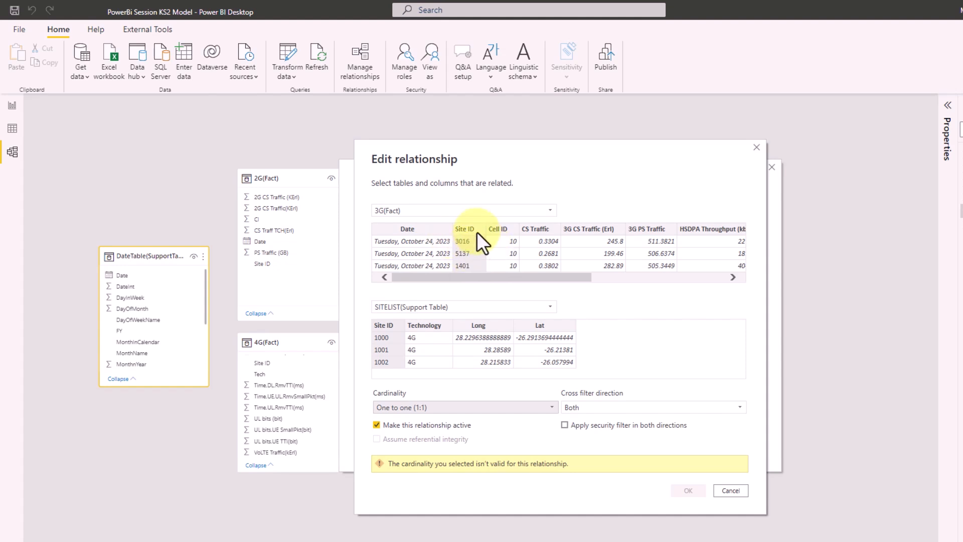
- Try One to many cardinality, then switch the relationship to Many to many (*:*)
left_click(468, 406)
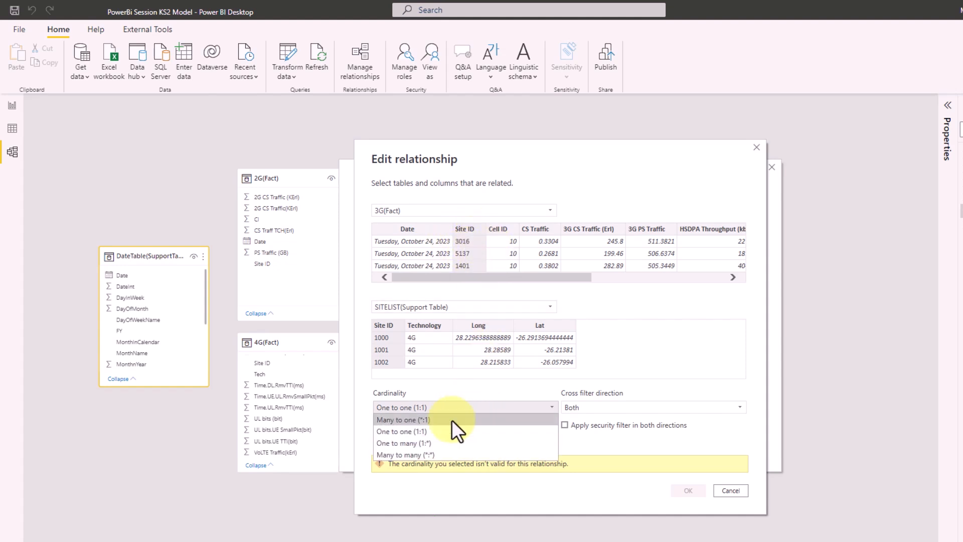
left_click(426, 443)
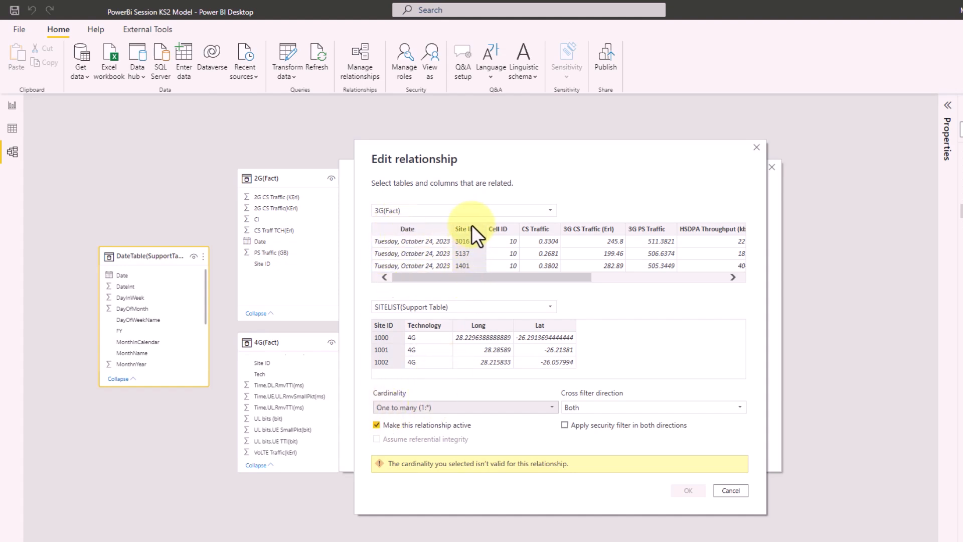
left_click(430, 404)
left_click(417, 454)
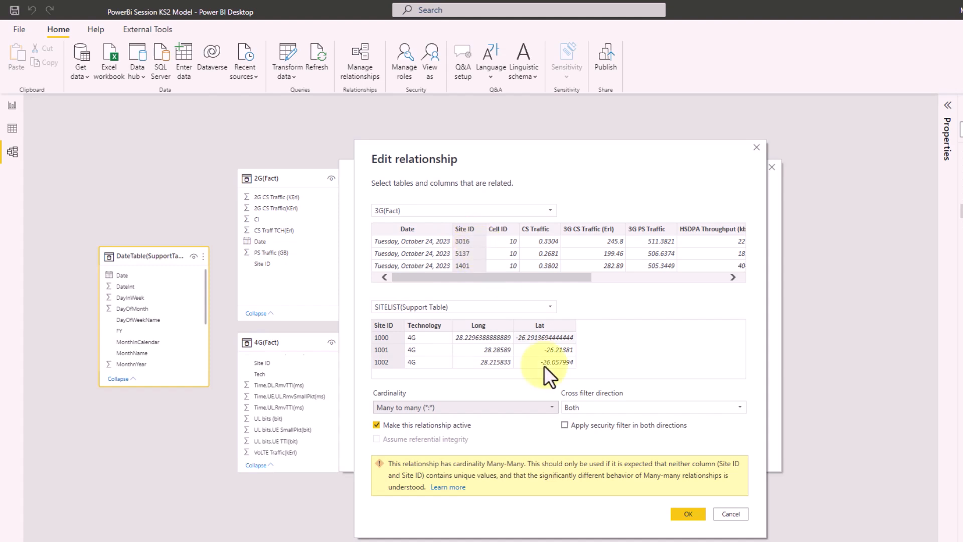
- Set cross filter direction to Single with SITELIST filtering 3G(Fact), save, and close Manage relationships
left_click(607, 409)
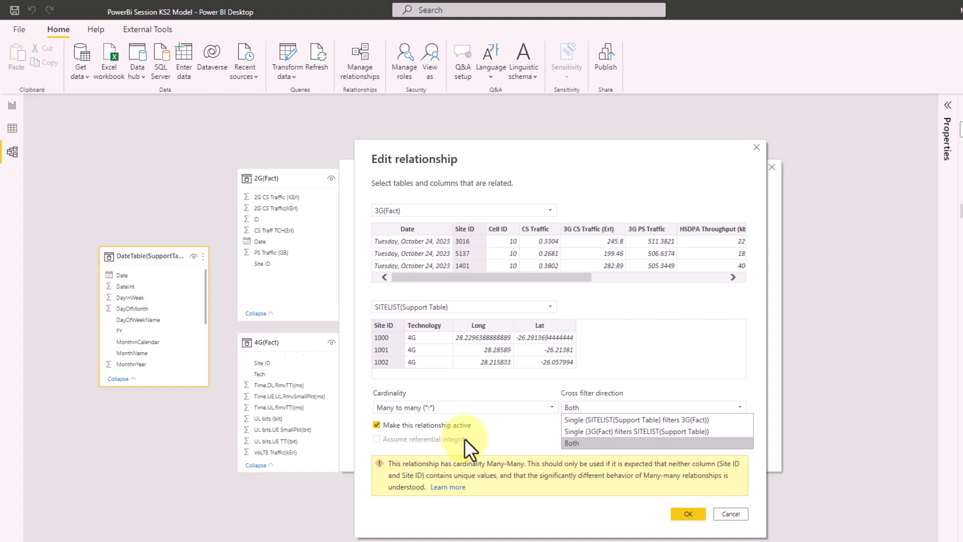
left_click(579, 419)
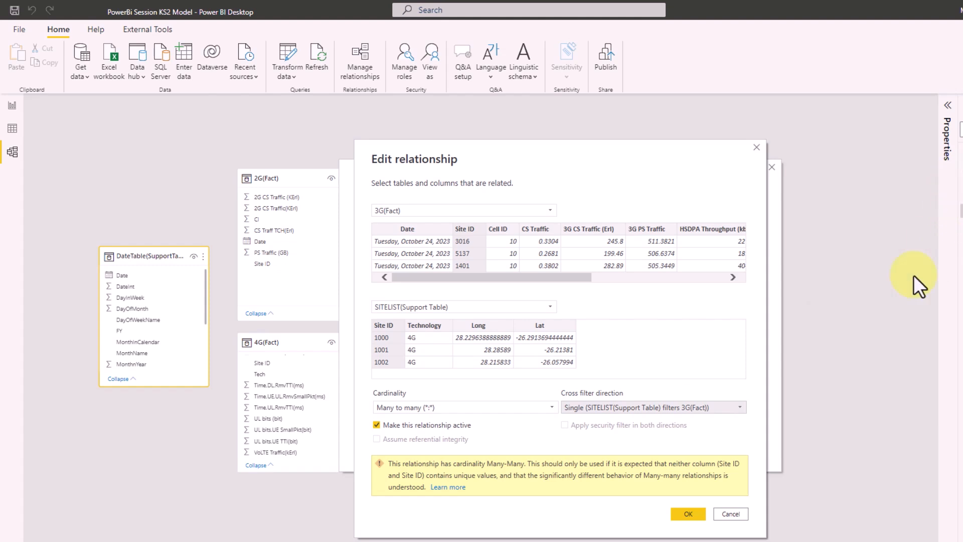
left_click(687, 514)
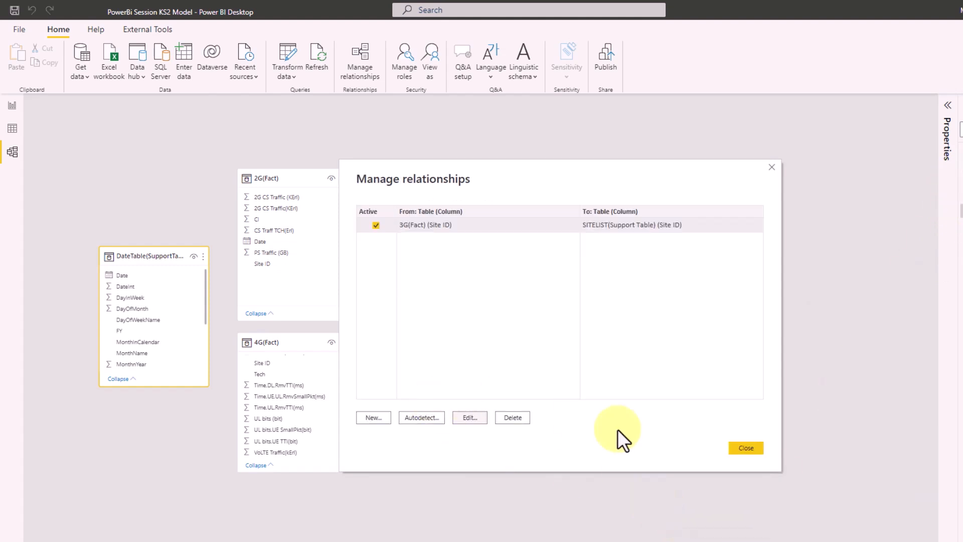
left_click(743, 448)
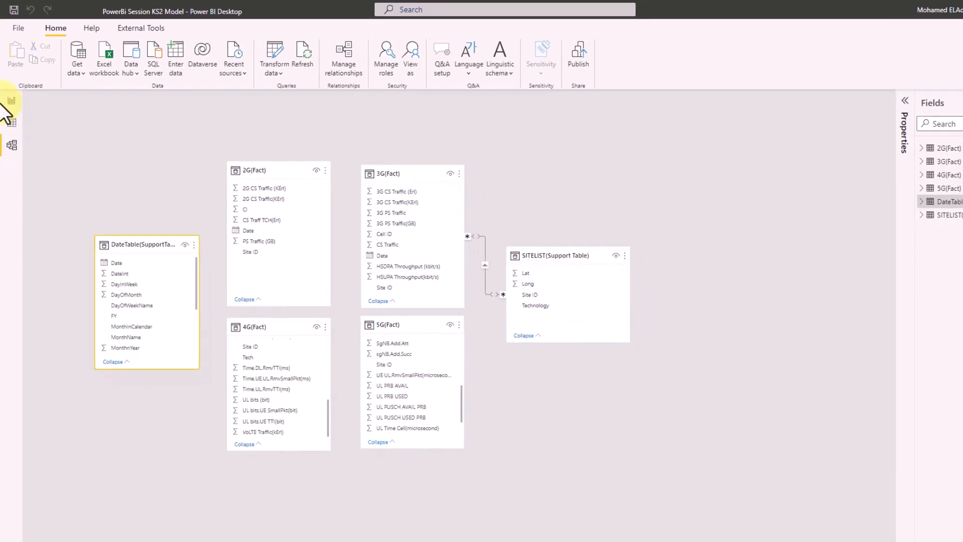
- On the report page, filter the Physical Site List Filter(DB) slicer to site 1000, then clear it
left_click(11, 100)
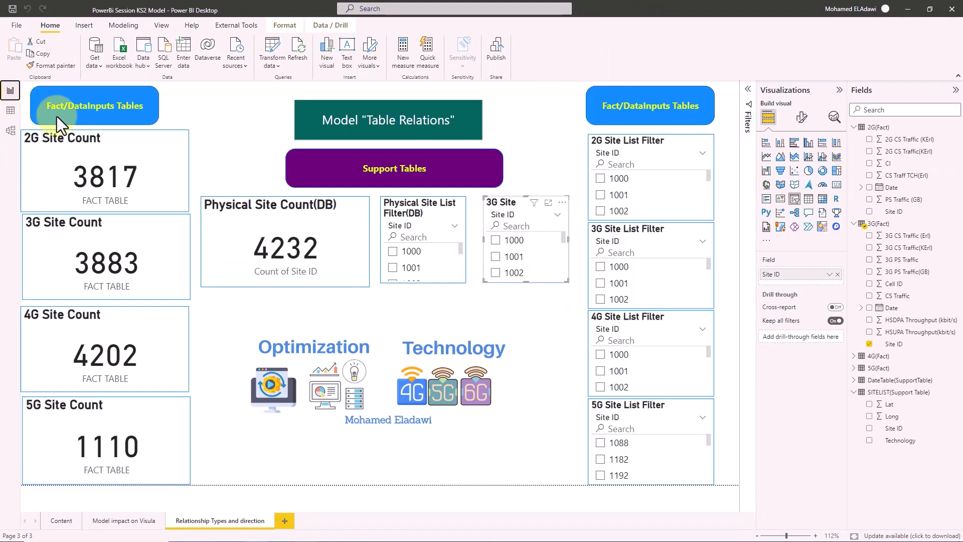
left_click(404, 206)
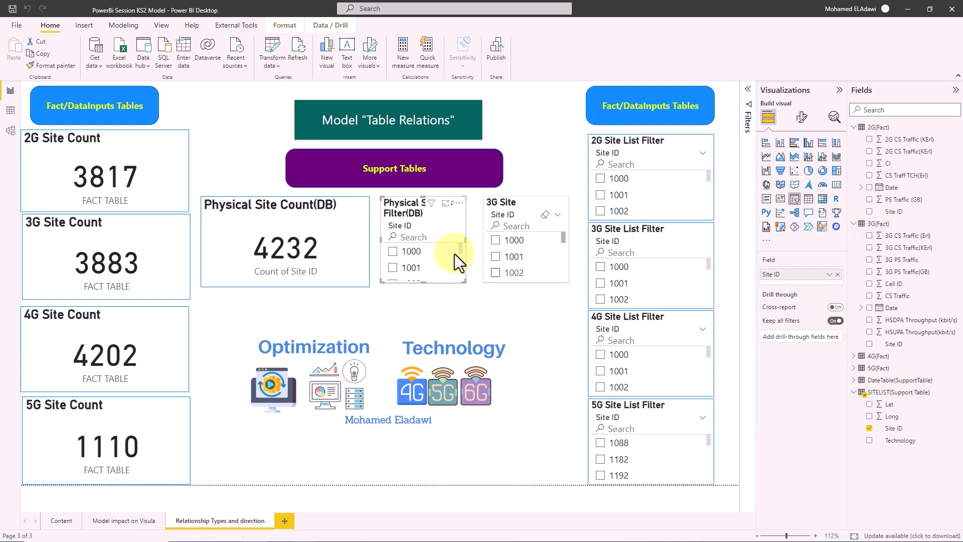
left_click(391, 251)
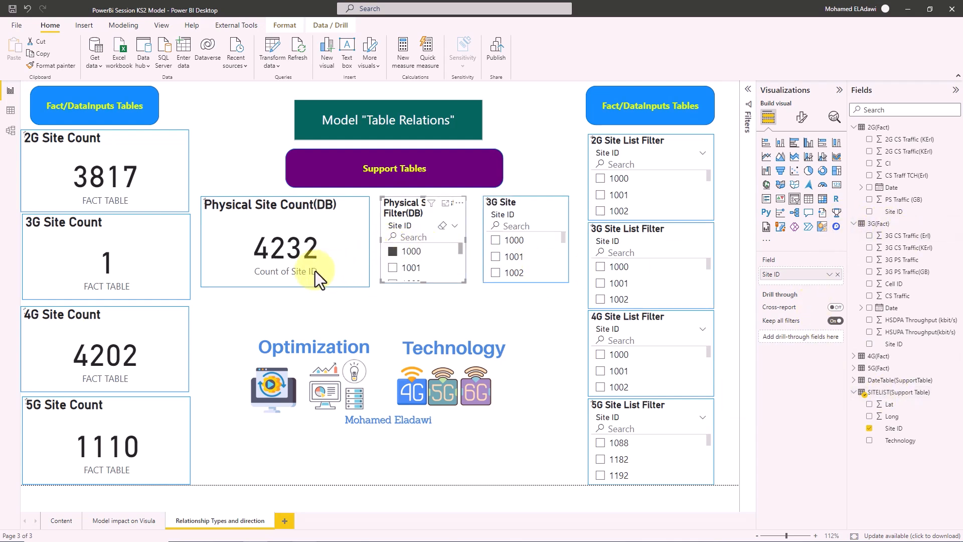
left_click(392, 252)
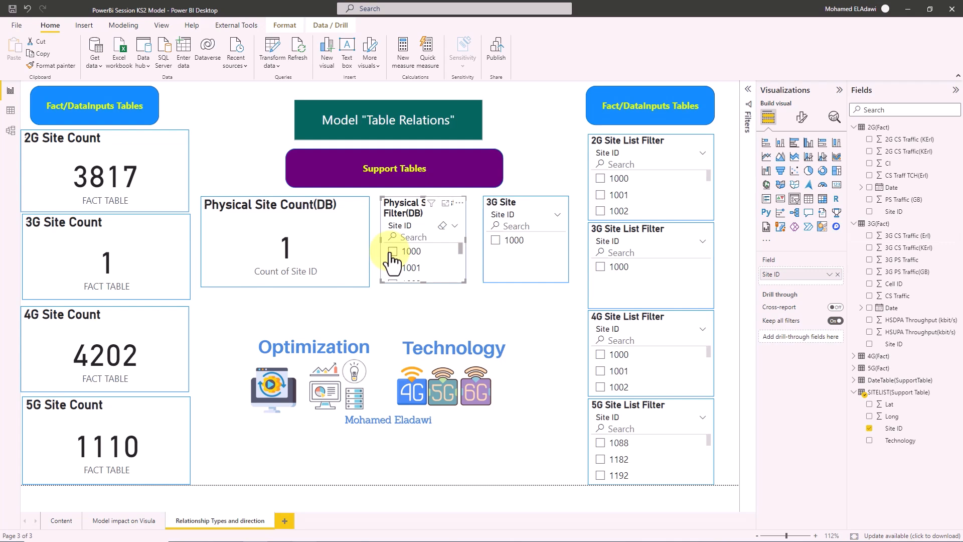
- Select and clear site 1000 in the 3G Site slicer, then go to the model diagram
left_click(494, 245)
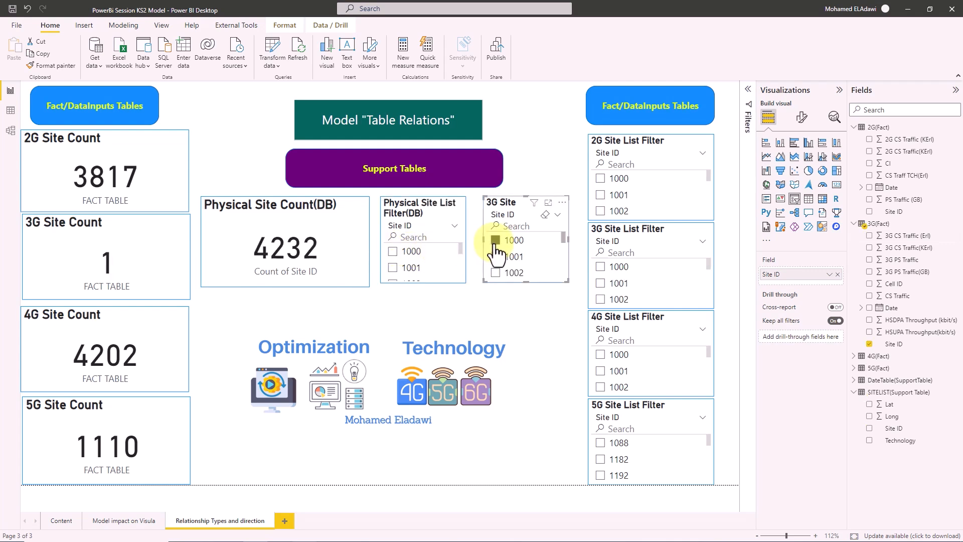
left_click(494, 244)
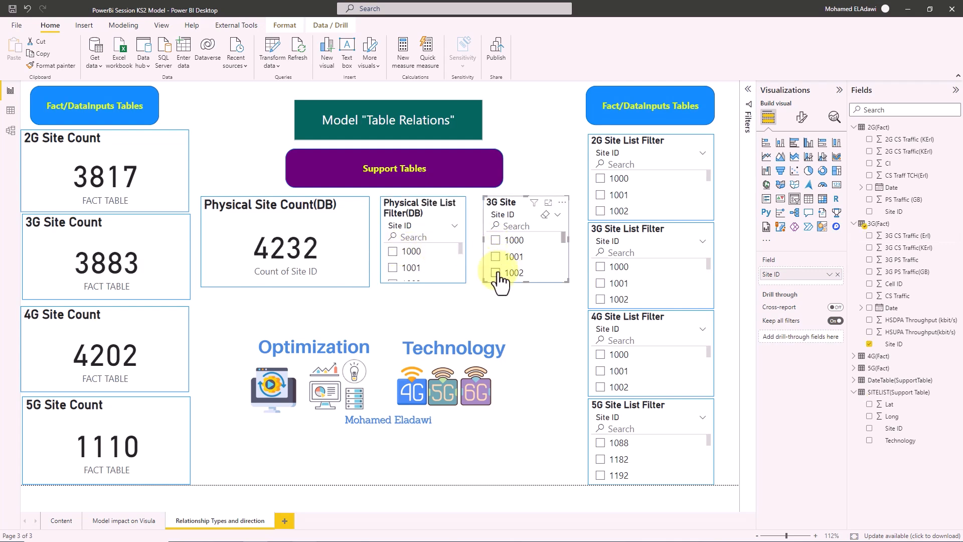
left_click(10, 130)
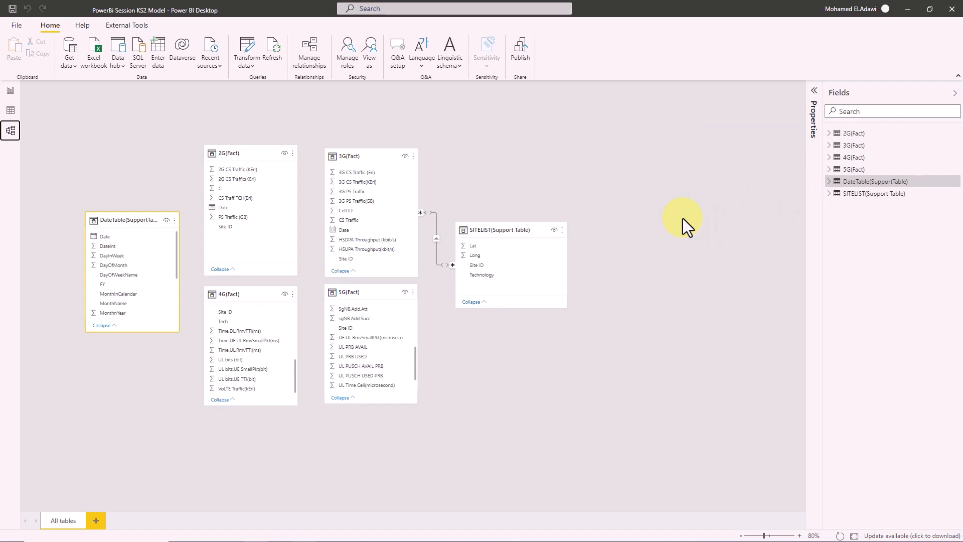
- Expand SITELIST(Support Table) and show its 4,232 site rows in Data view
left_click(829, 196)
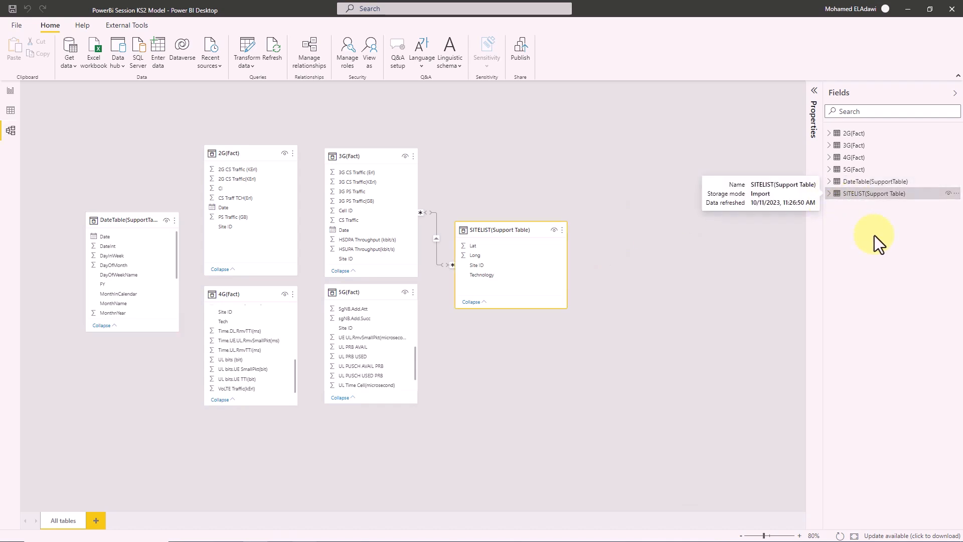
left_click(829, 194)
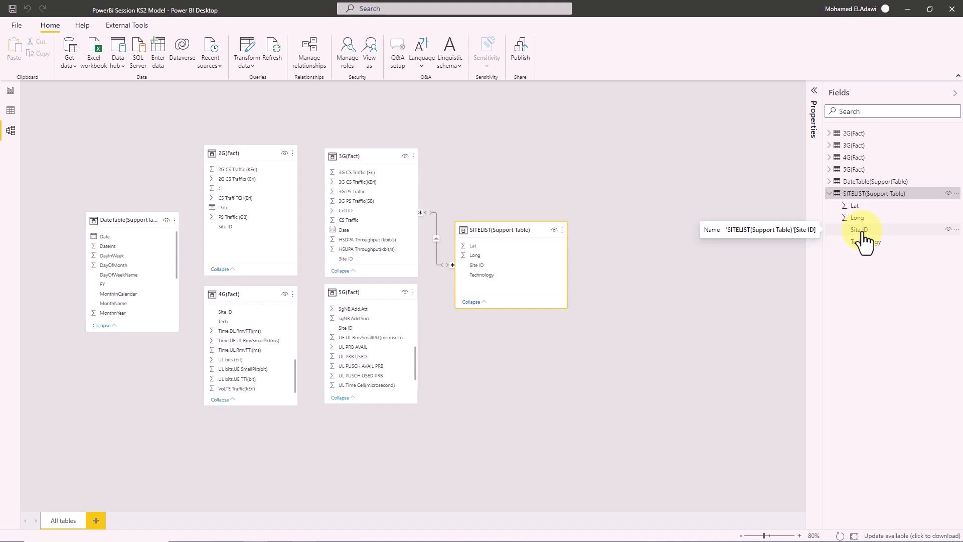
left_click(10, 110)
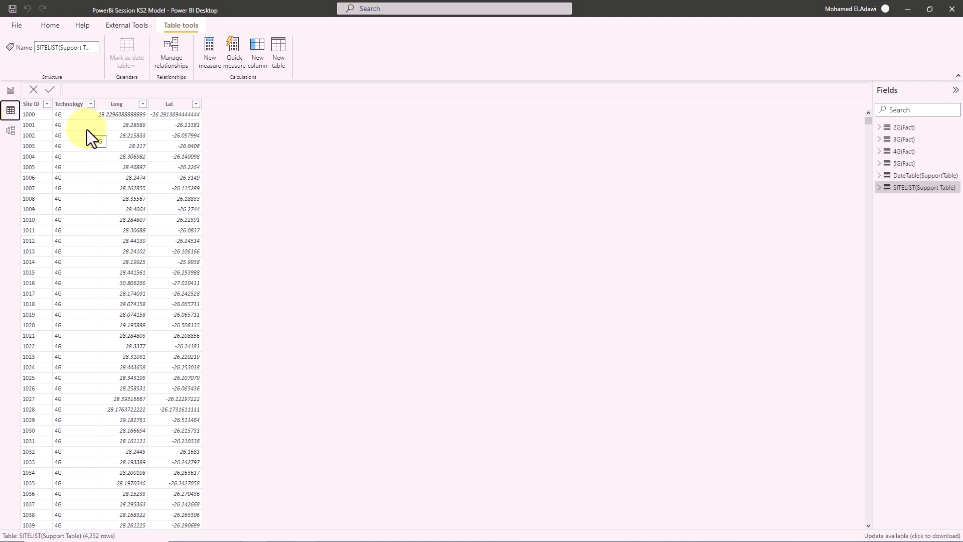
- Switch back to Model view to see SITELIST(Support Table) linked to 3G(Fact)
left_click(11, 131)
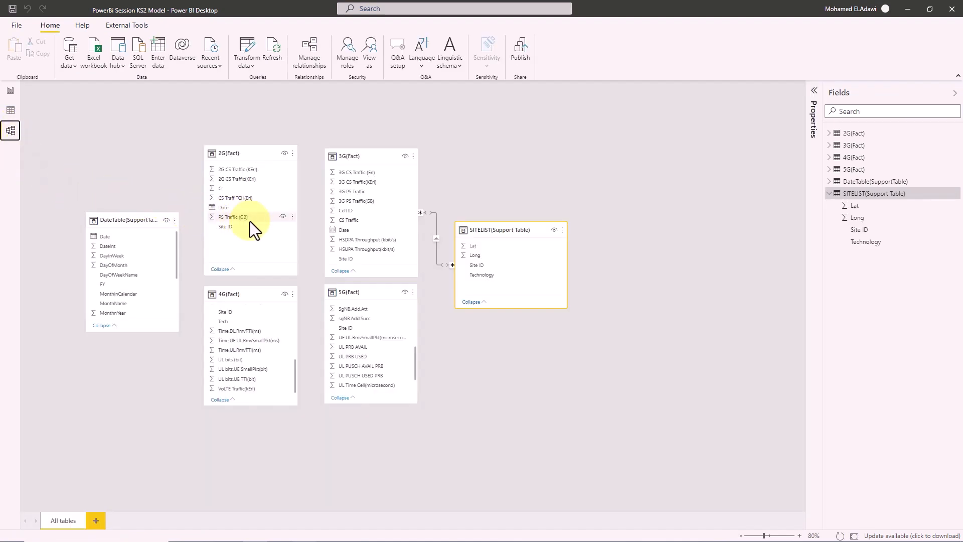